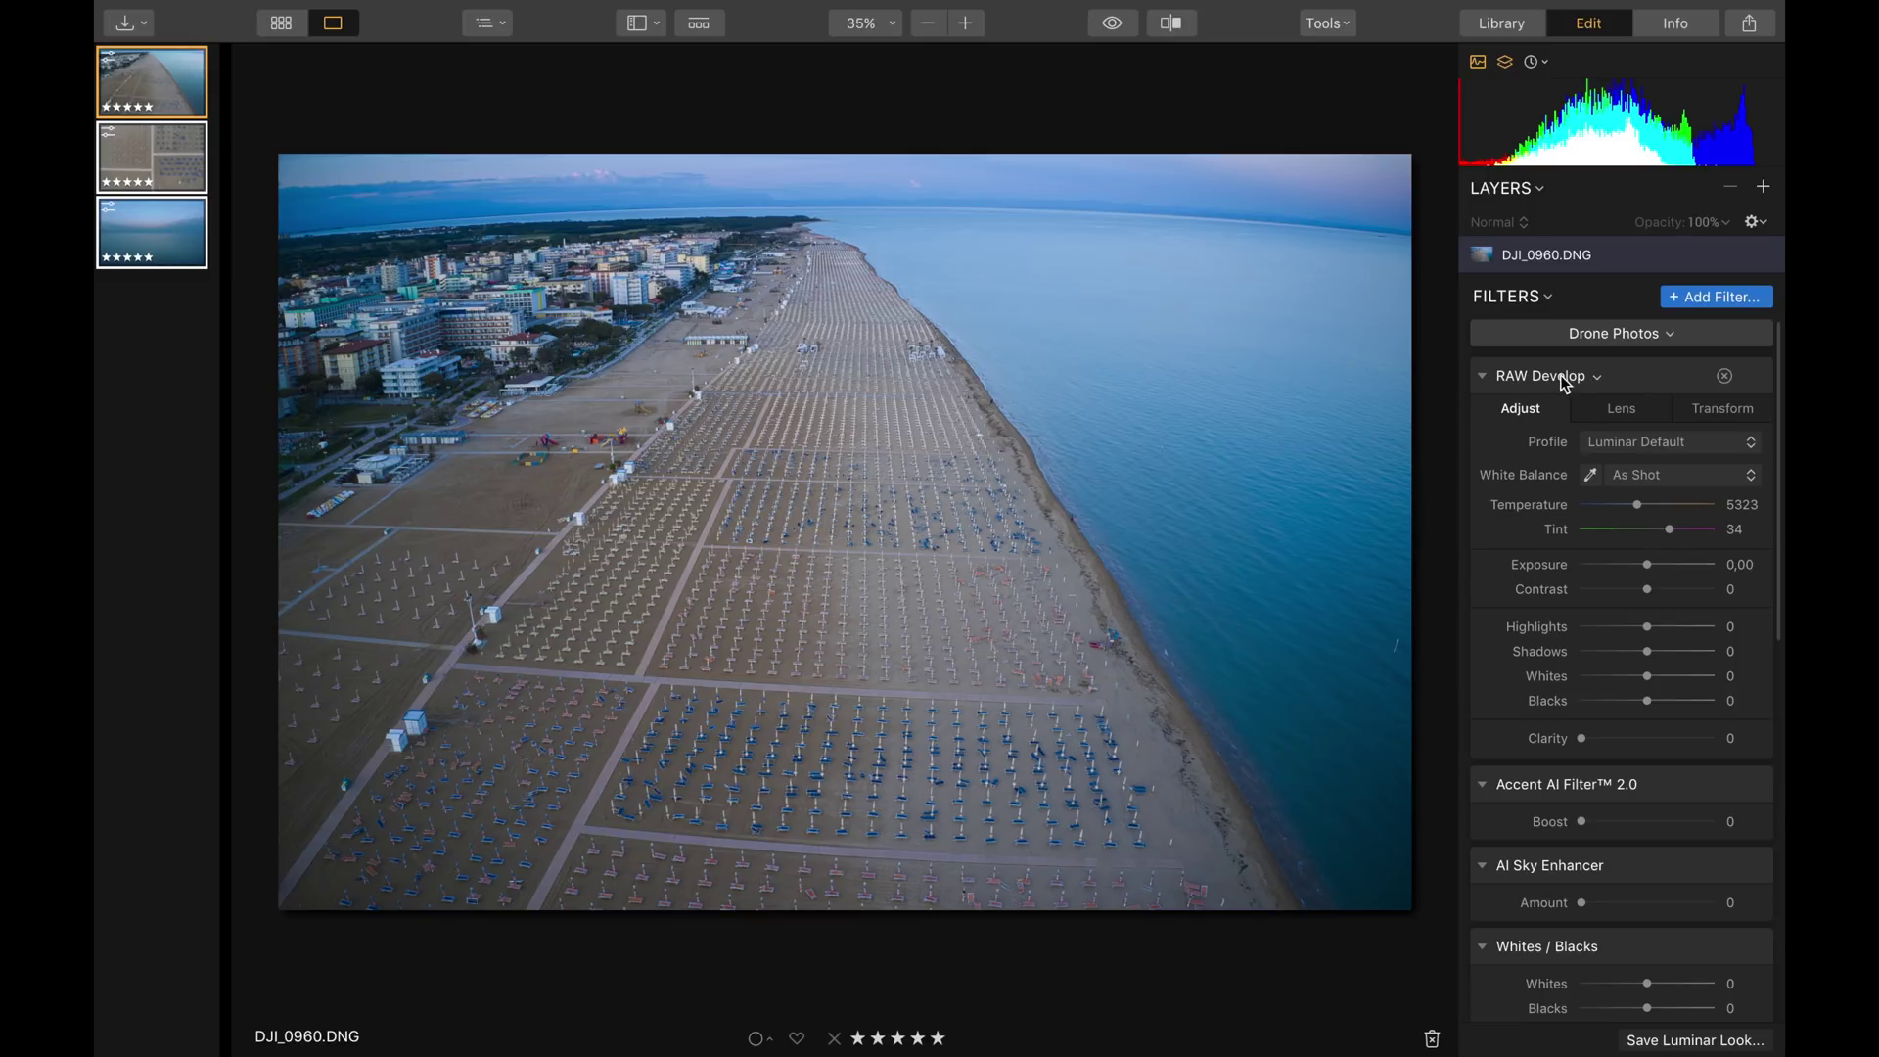
# Step: Look over the workspace list without changing it, then bring up the Lens correction settings
pyautogui.click(1644, 342)
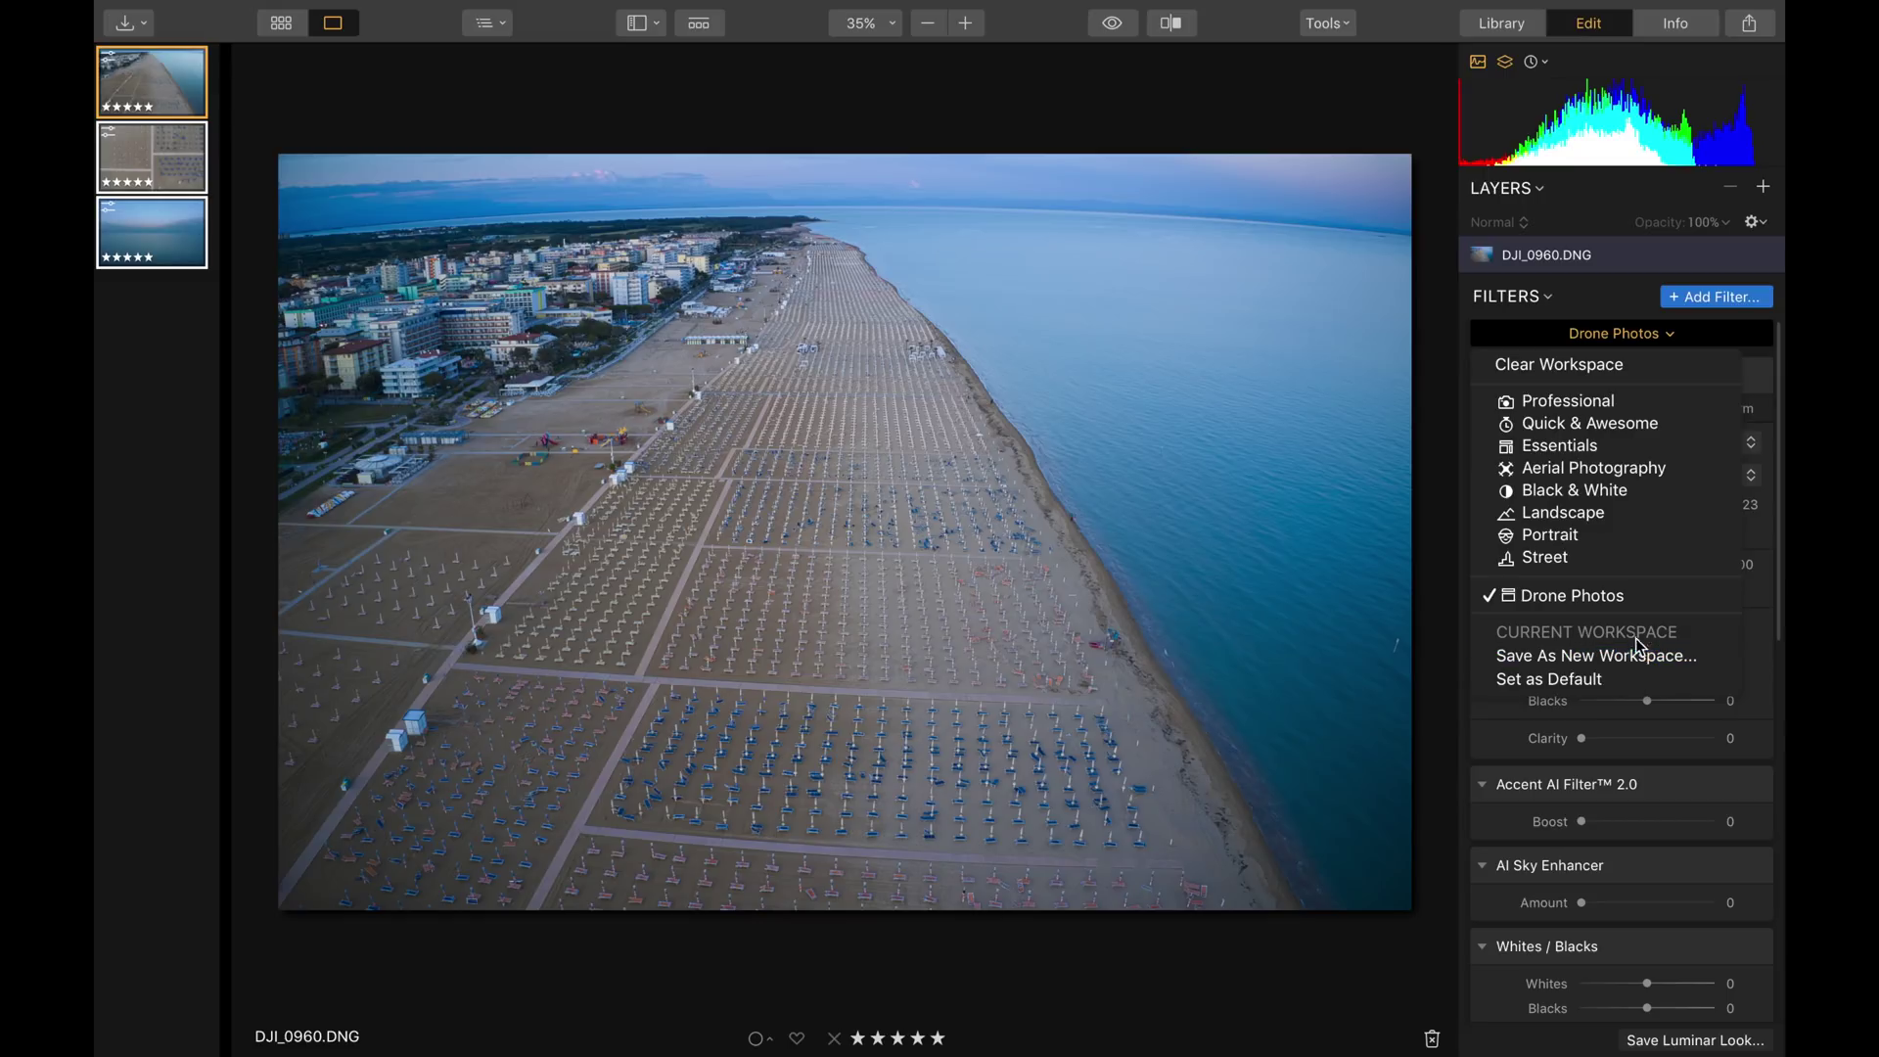
pyautogui.click(1585, 306)
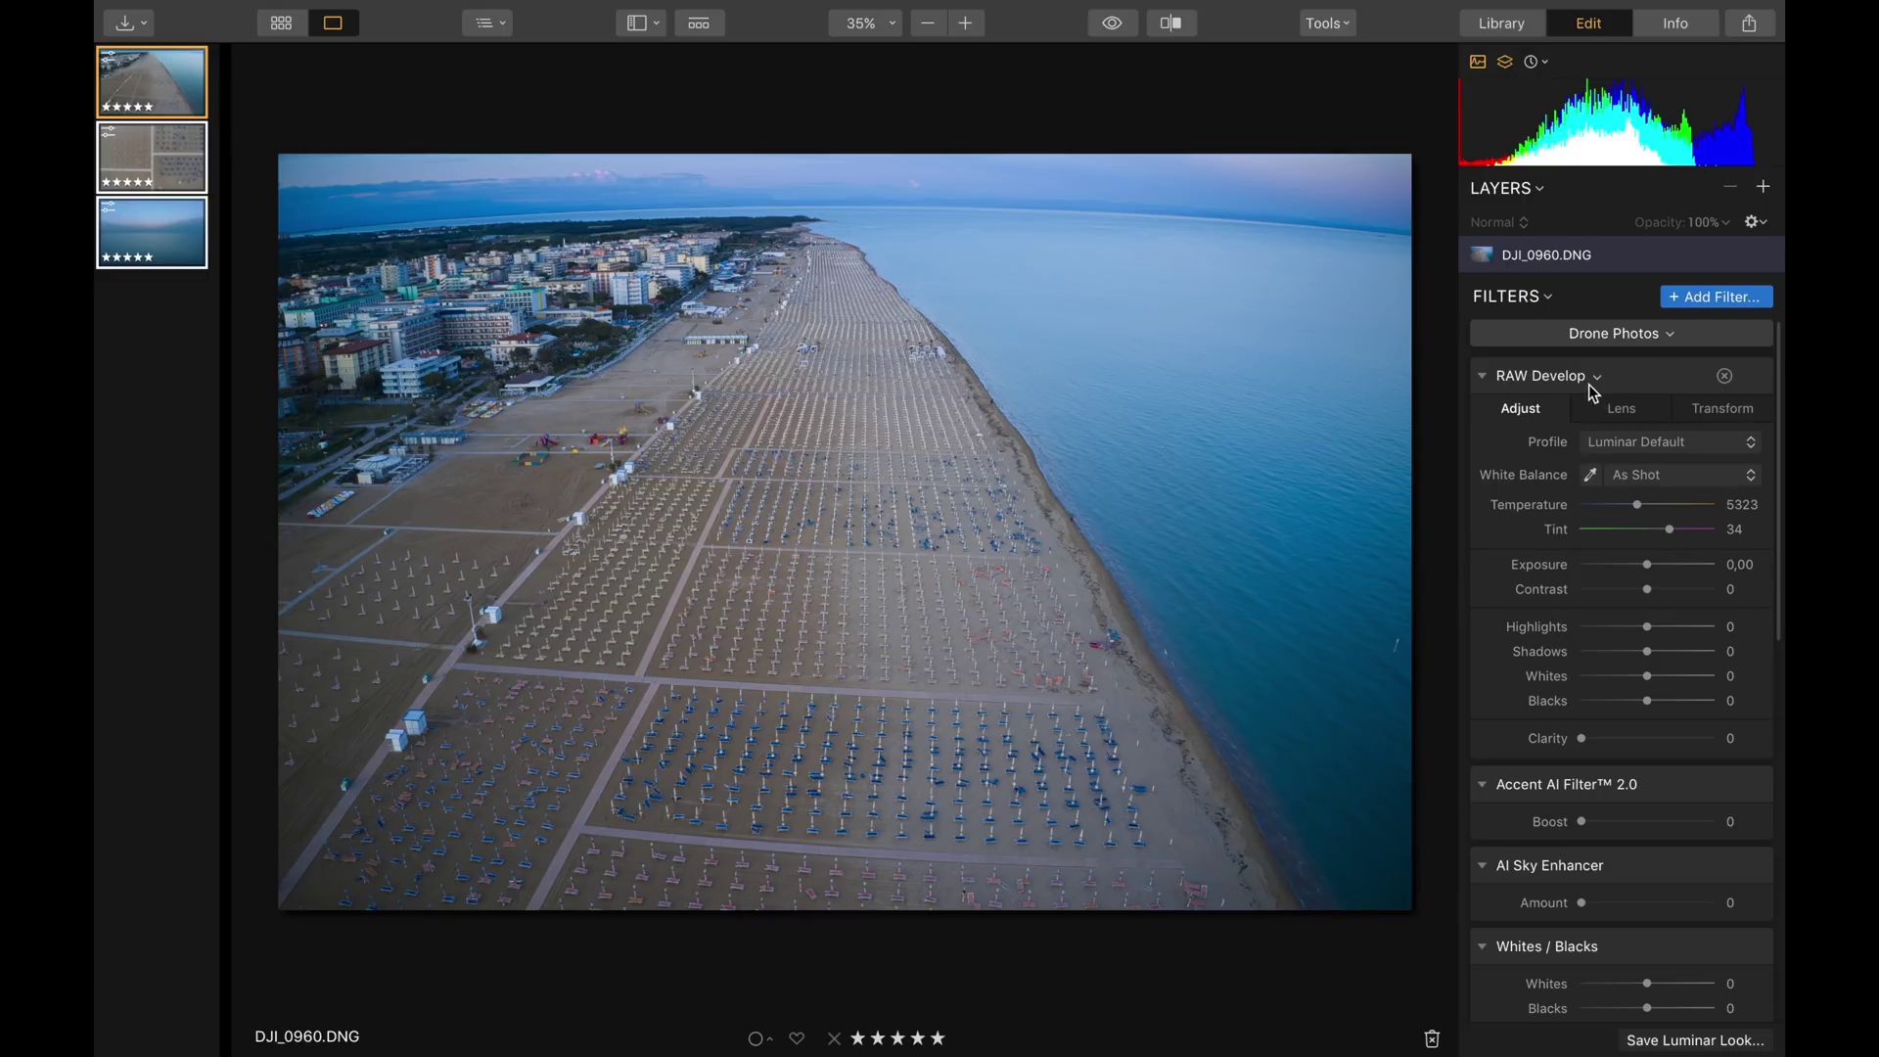
pyautogui.click(1644, 415)
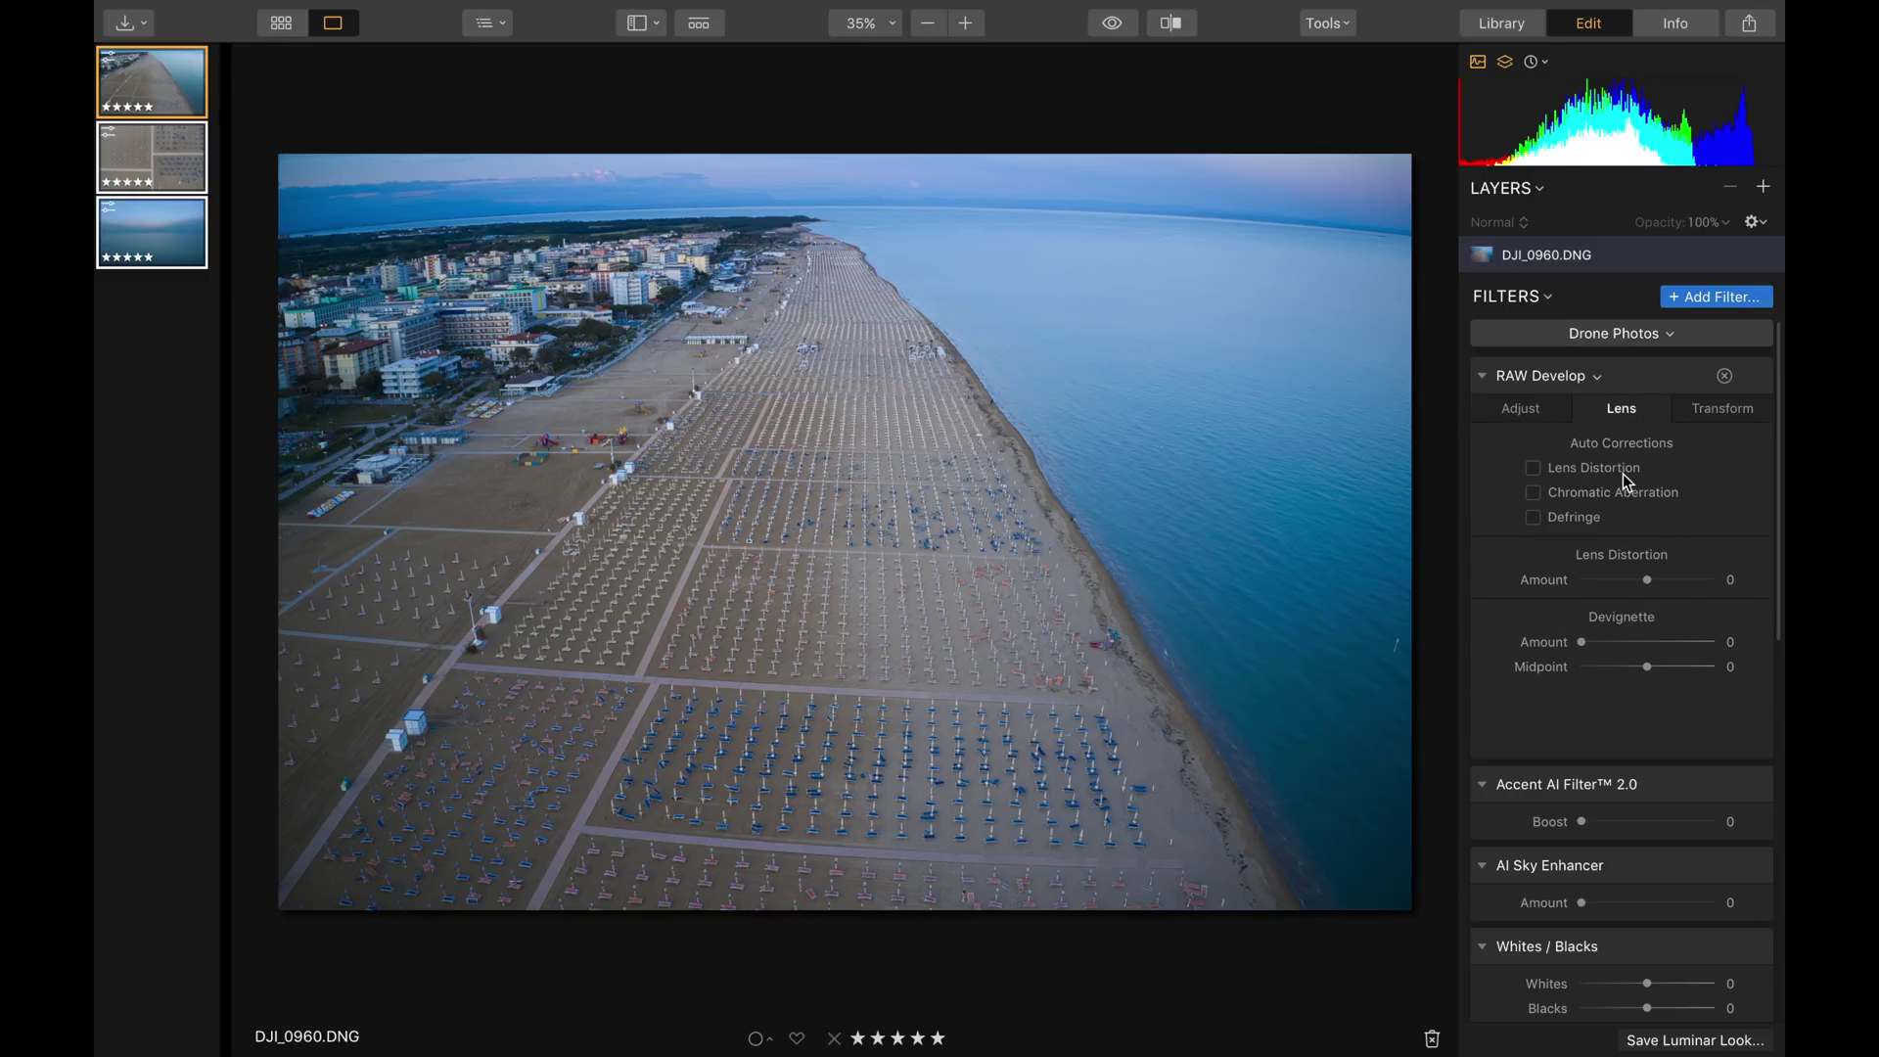
pyautogui.moveTo(1691, 580)
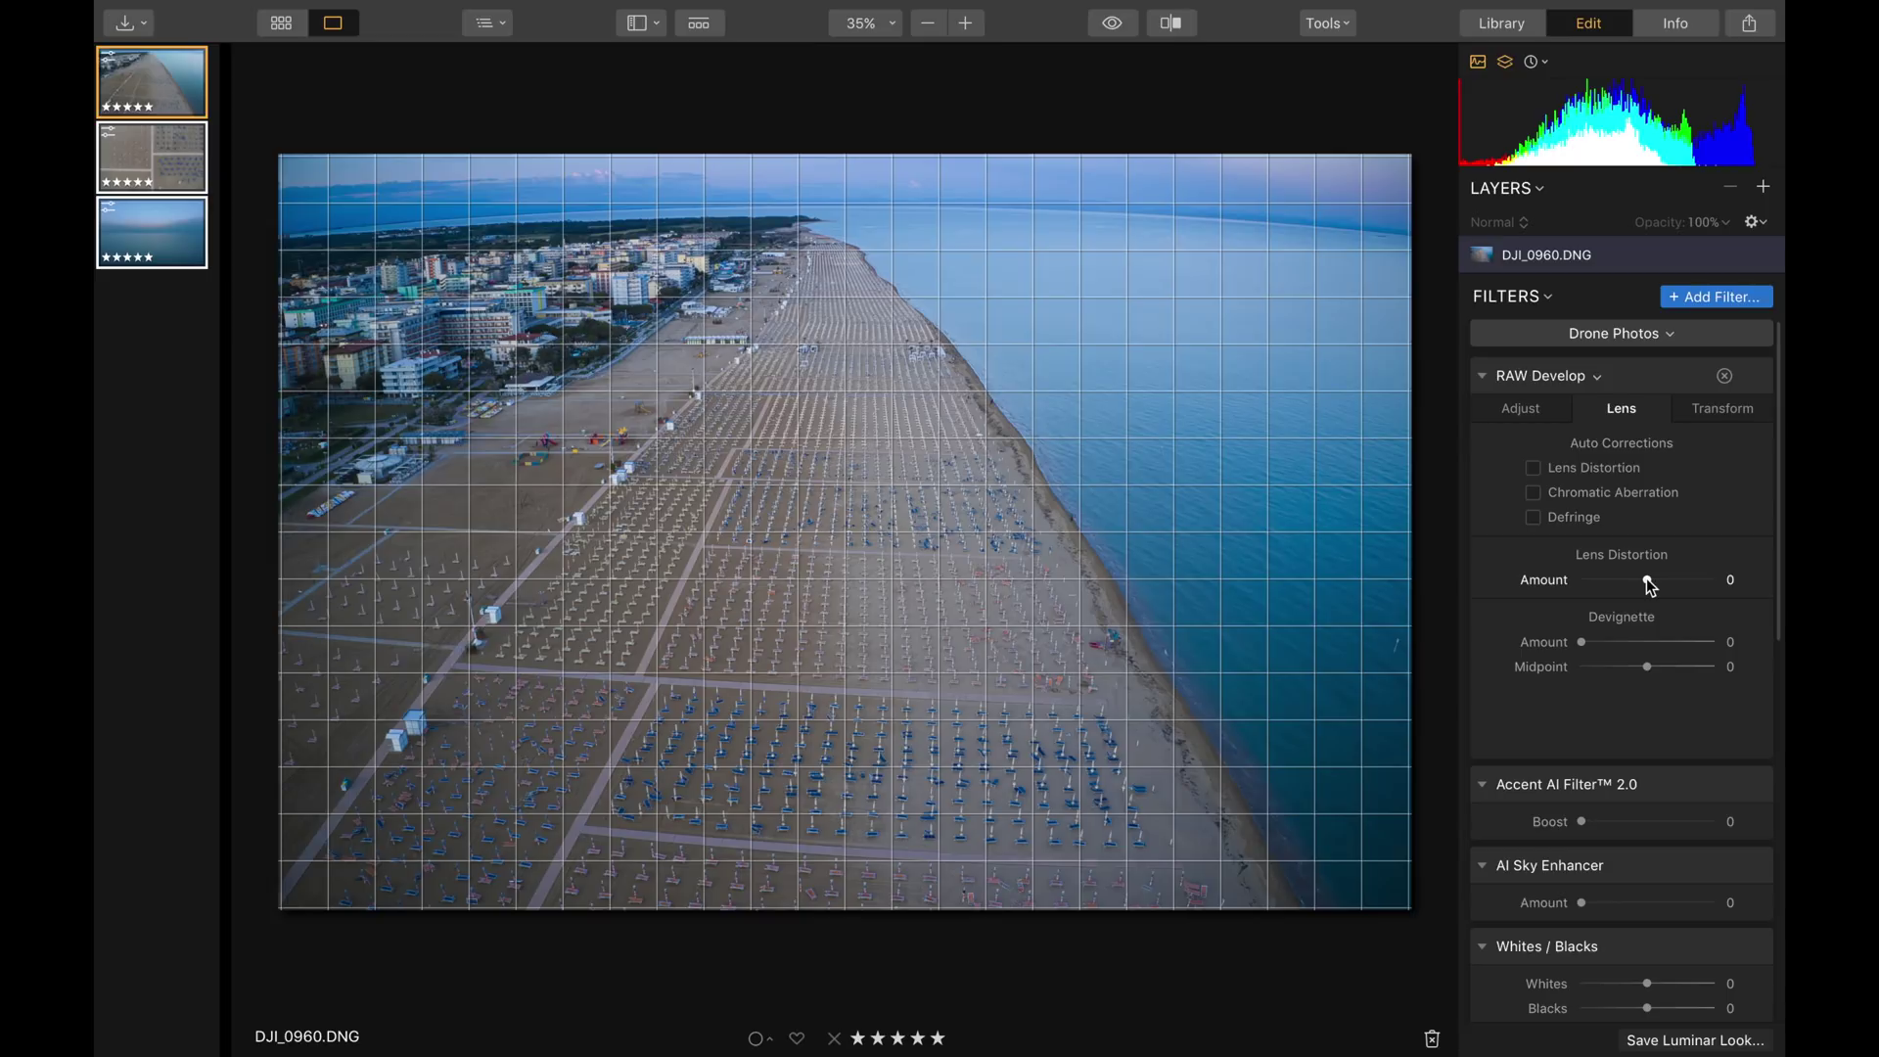
# Step: Set the beach photo's Lens Distortion Amount to 79
pyautogui.moveTo(1648, 578); pyautogui.dragTo(1731, 584)
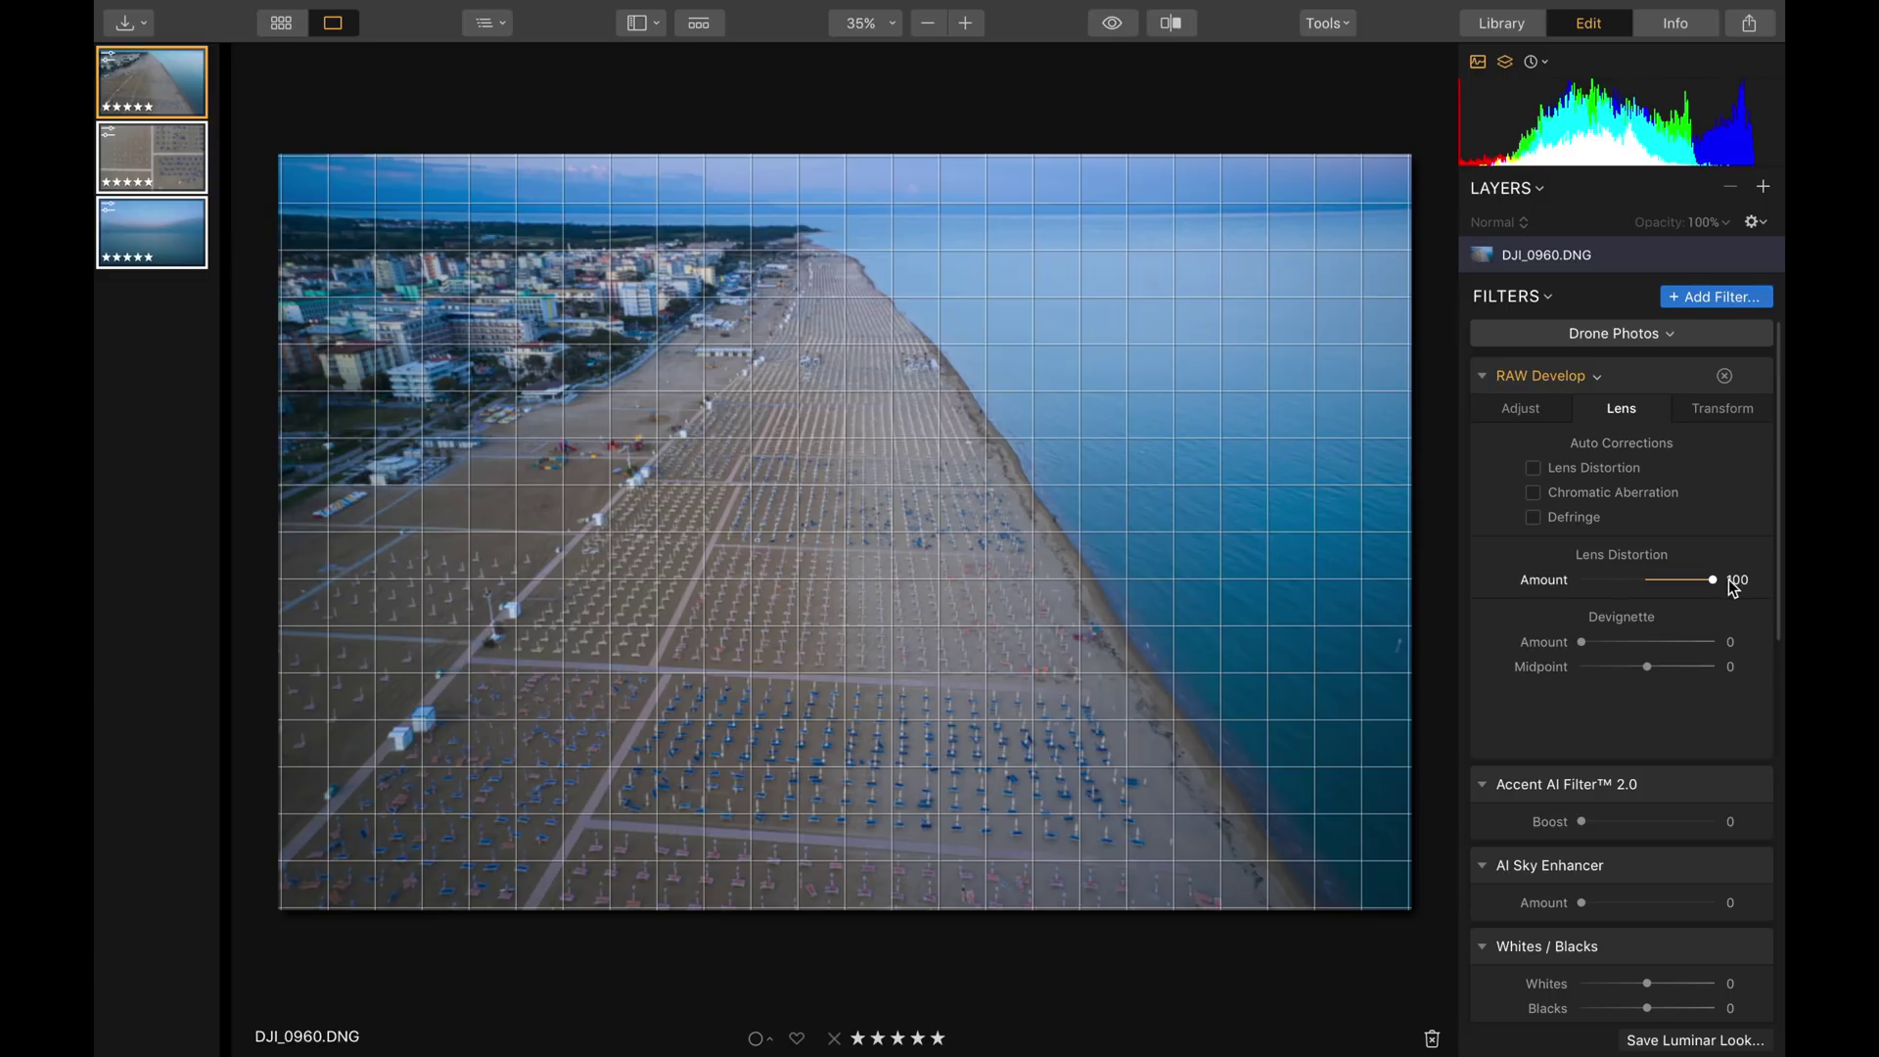
pyautogui.moveTo(1726, 579); pyautogui.dragTo(1702, 582)
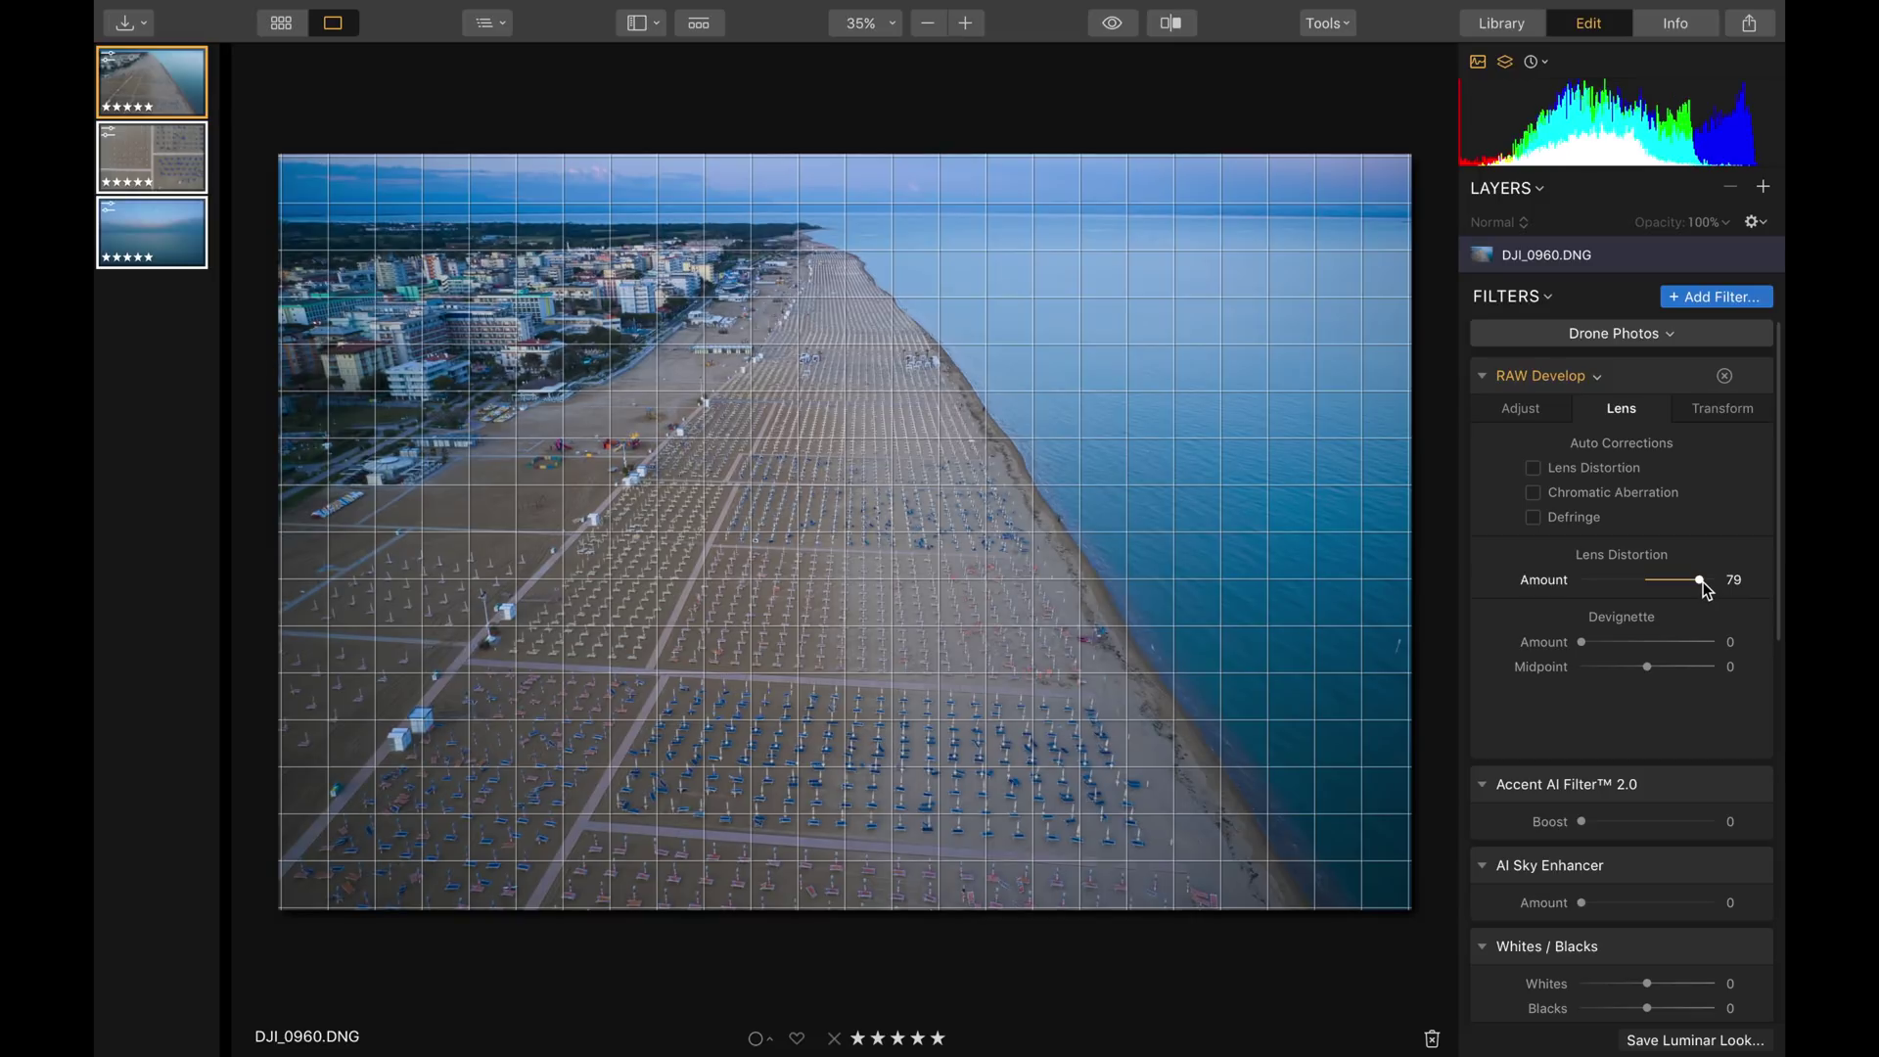
pyautogui.moveTo(1701, 581); pyautogui.dragTo(1708, 582)
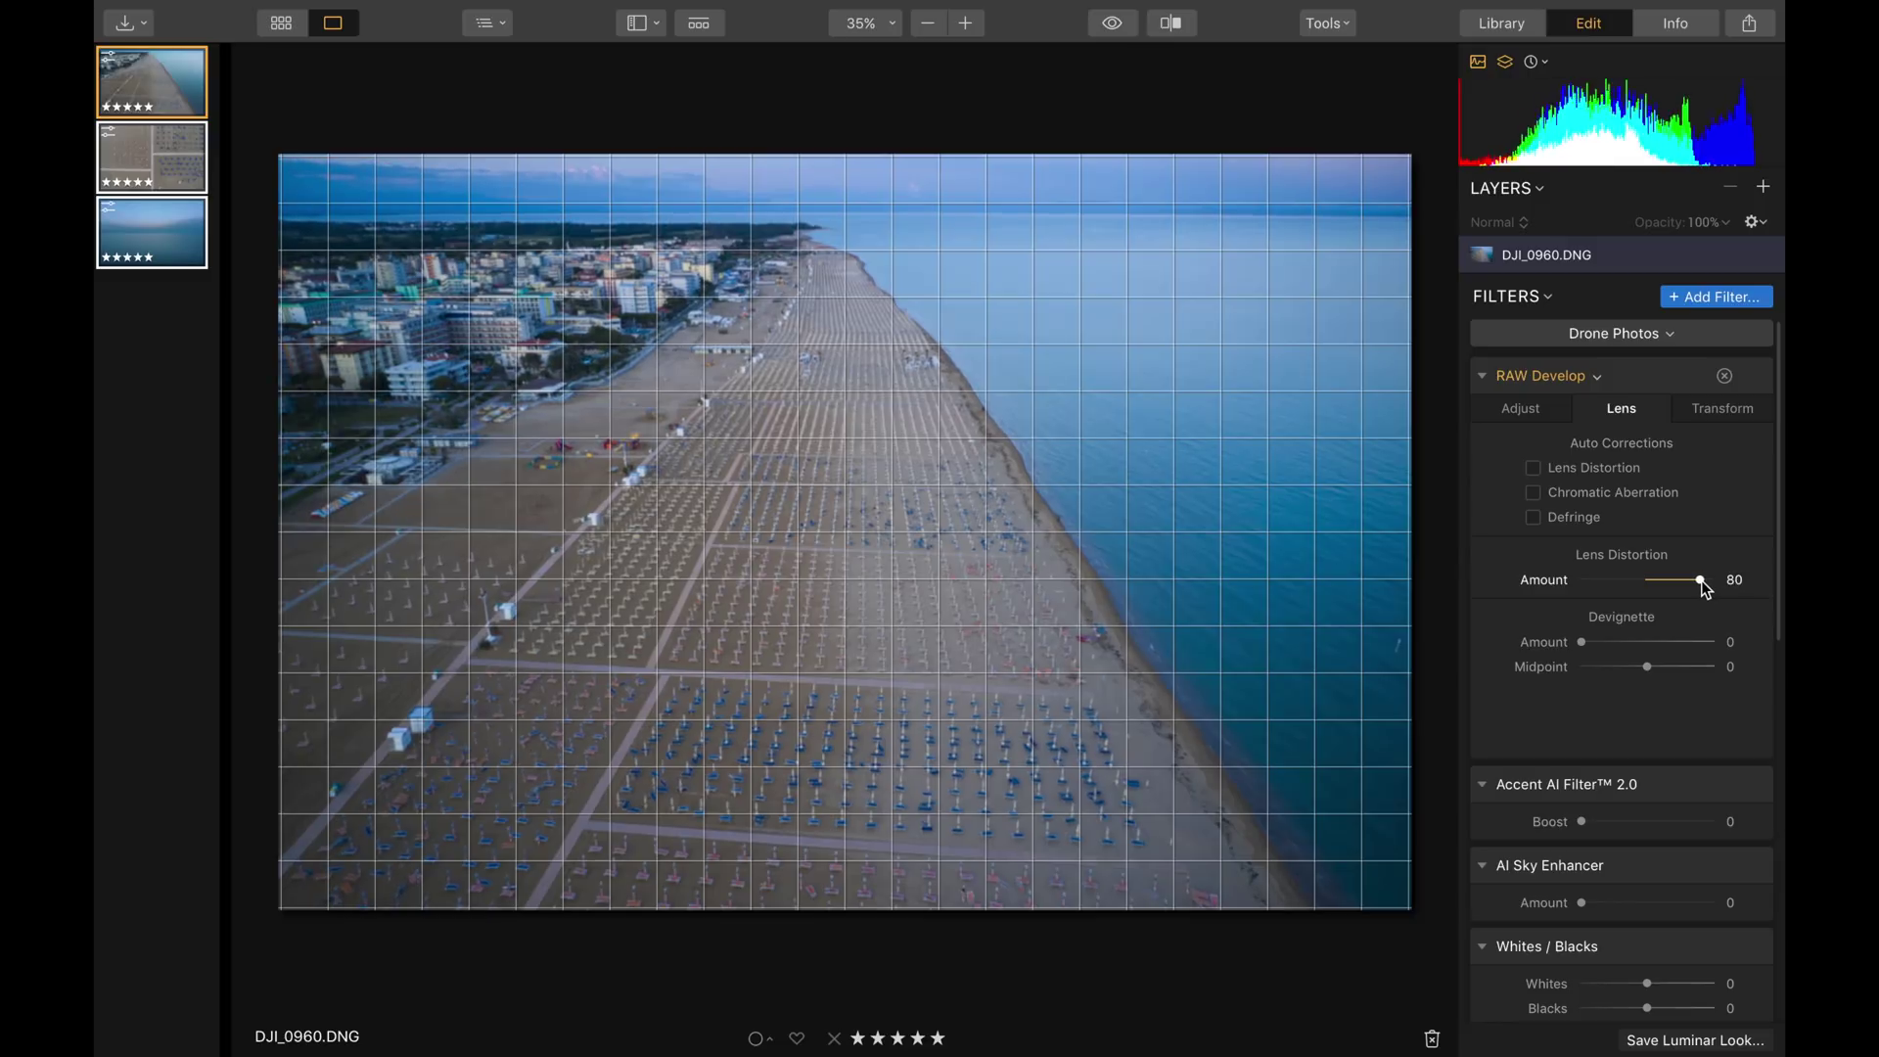
pyautogui.moveTo(1703, 580); pyautogui.dragTo(1702, 580)
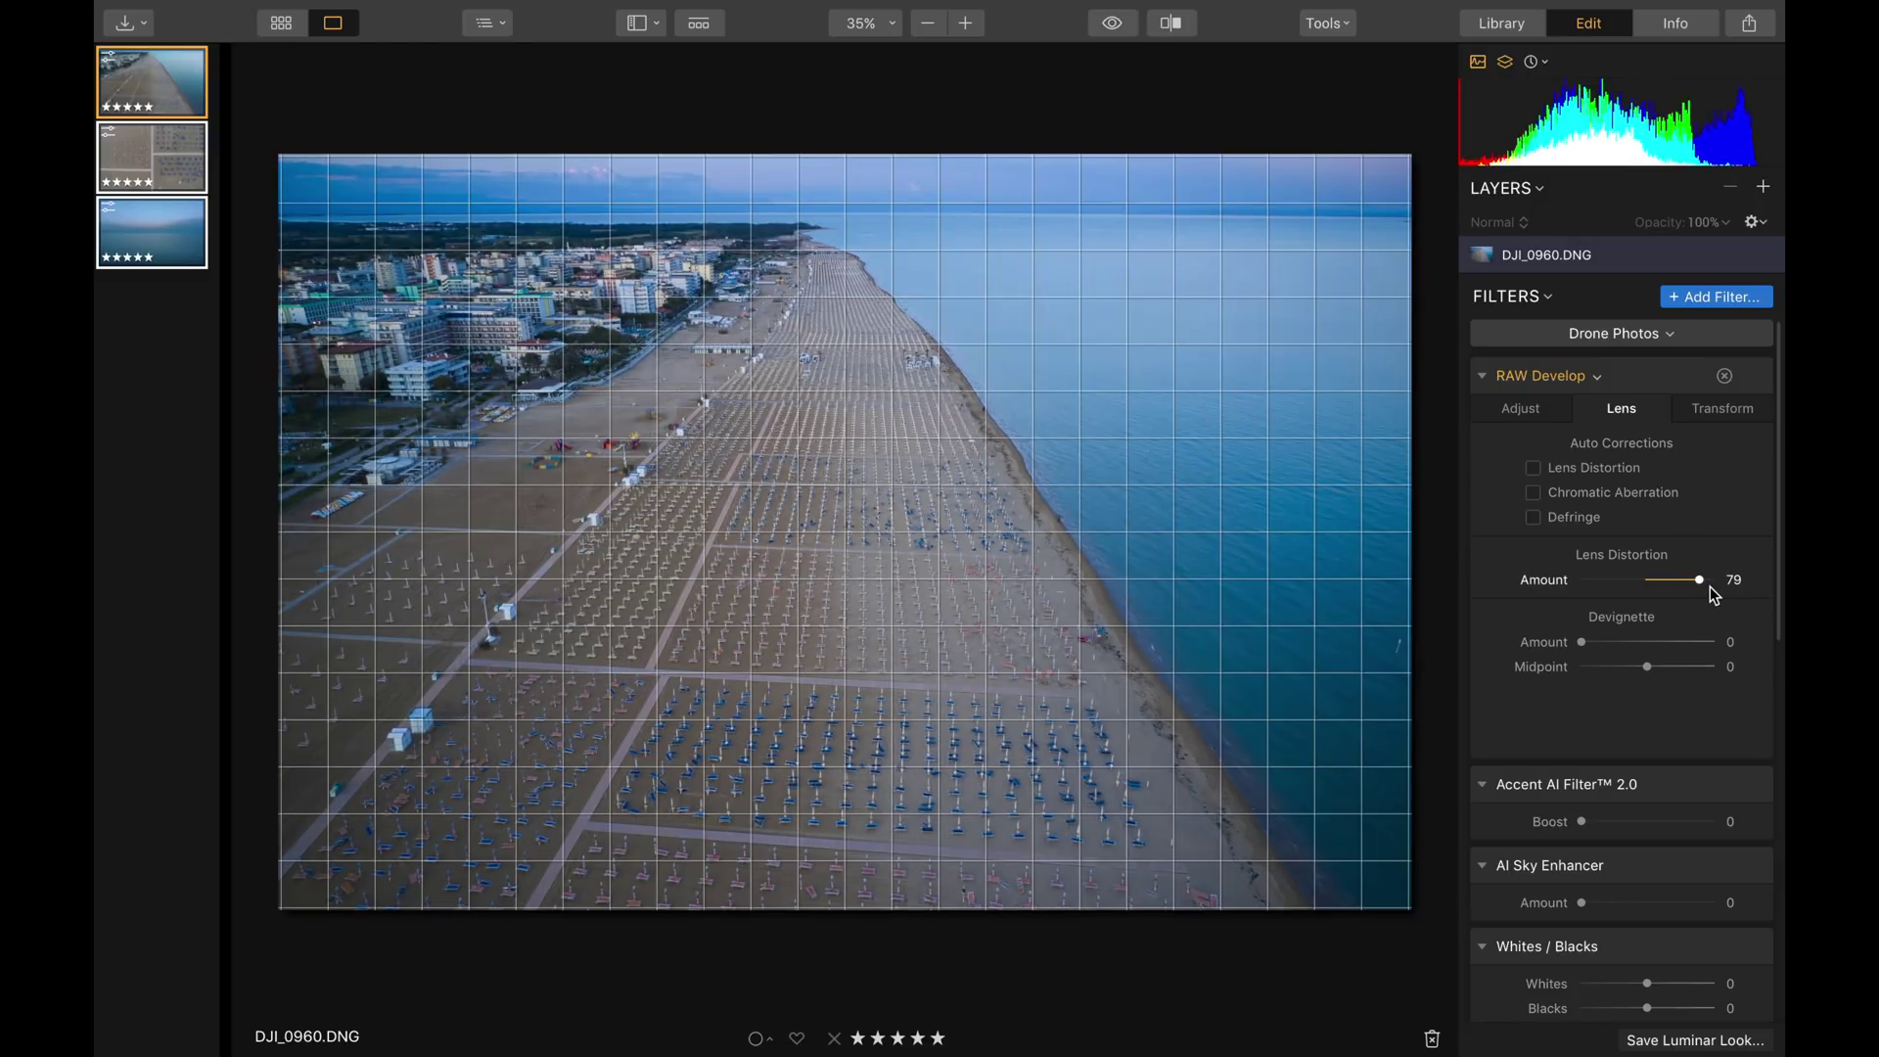
pyautogui.moveTo(1700, 581); pyautogui.dragTo(1698, 579)
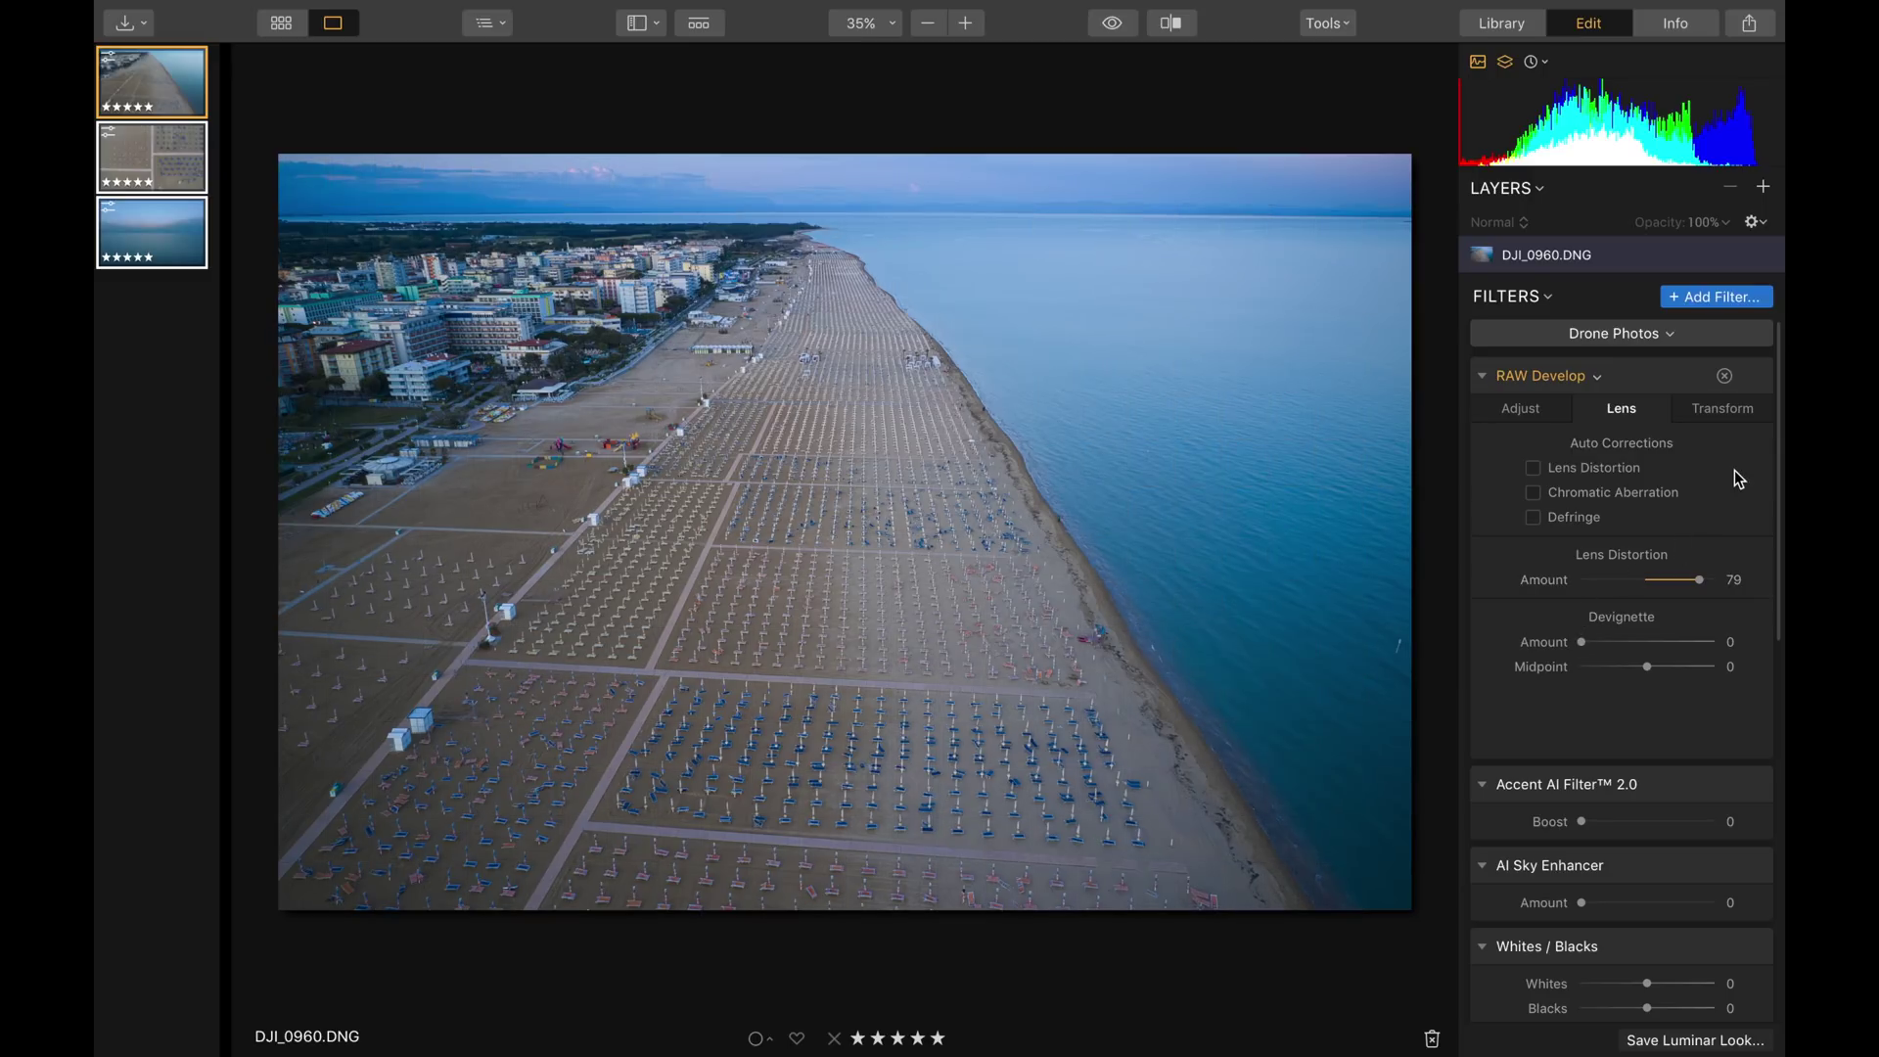
# Step: Return to the Adjust settings and reset White Balance to As Shot after trying a cooler temperature
pyautogui.click(1534, 416)
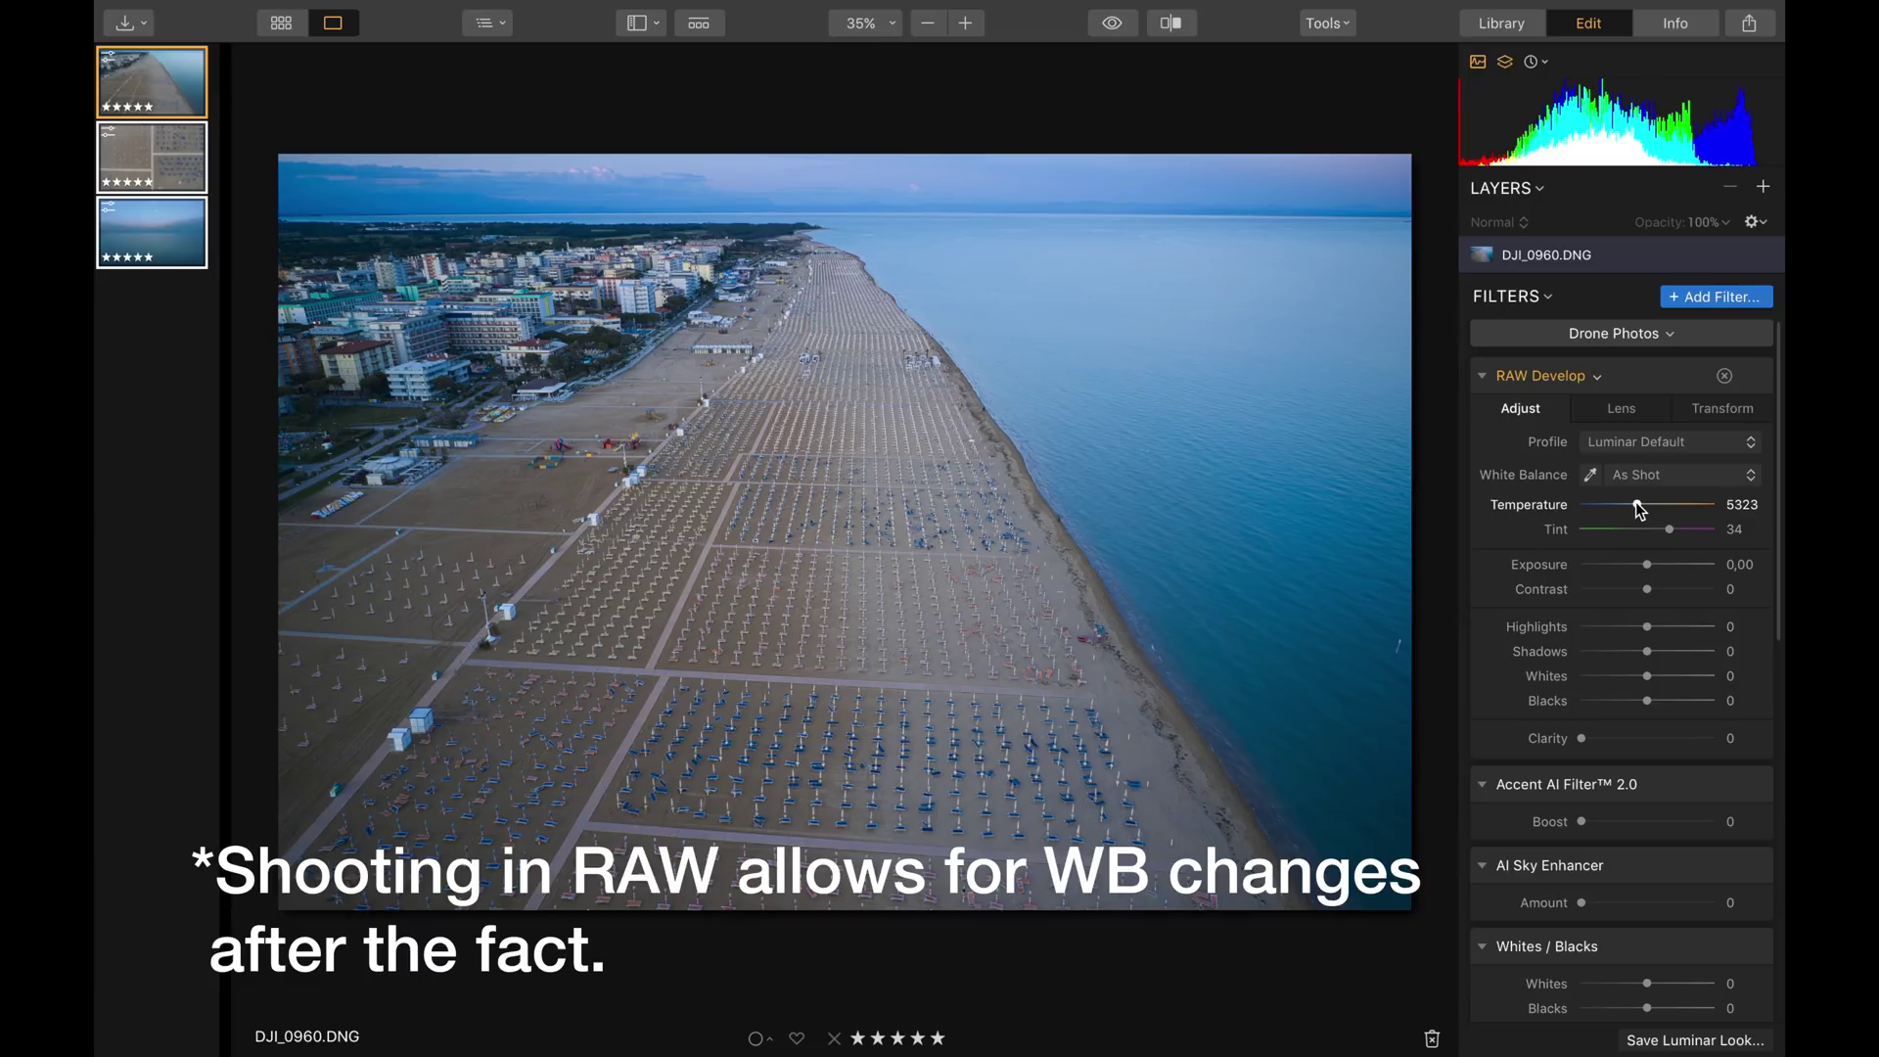
pyautogui.moveTo(1638, 502)
pyautogui.mouseDown()
pyautogui.moveTo(1744, 516)
pyautogui.moveTo(1559, 500)
pyautogui.moveTo(1662, 511)
pyautogui.mouseUp()
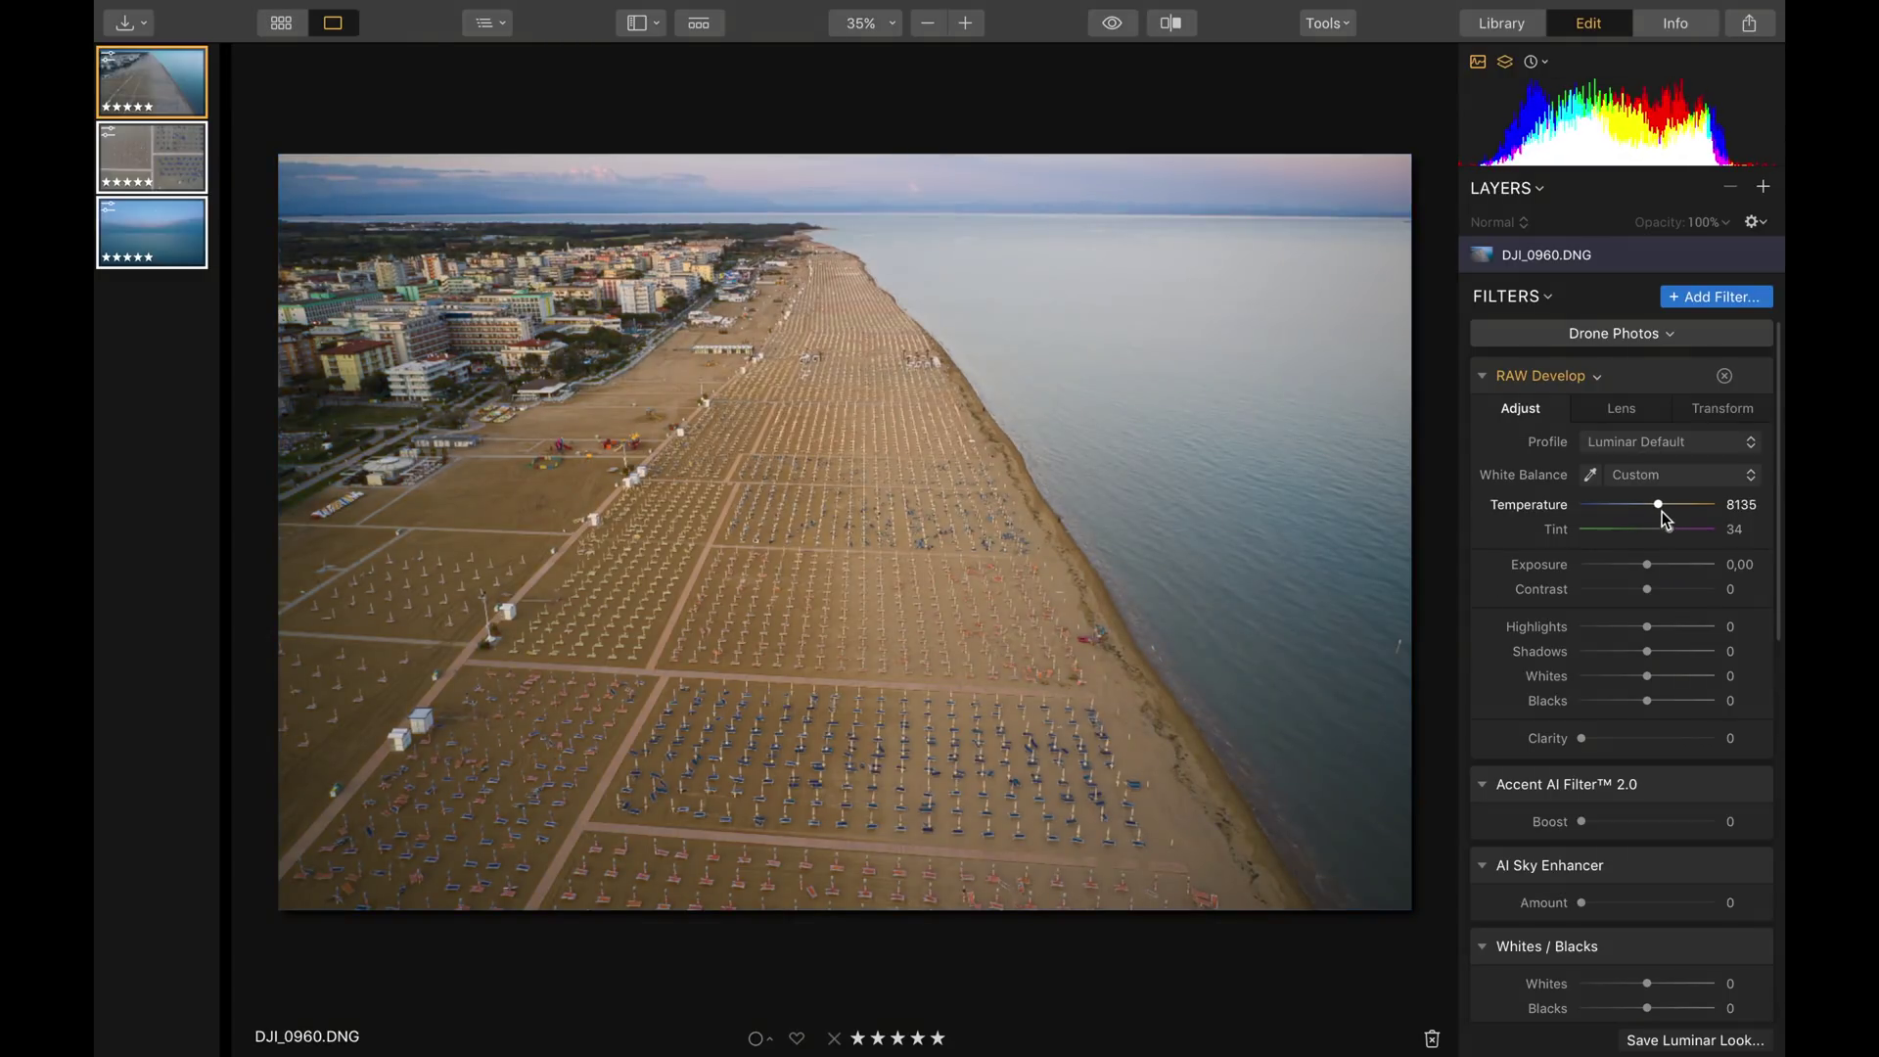
pyautogui.click(1727, 484)
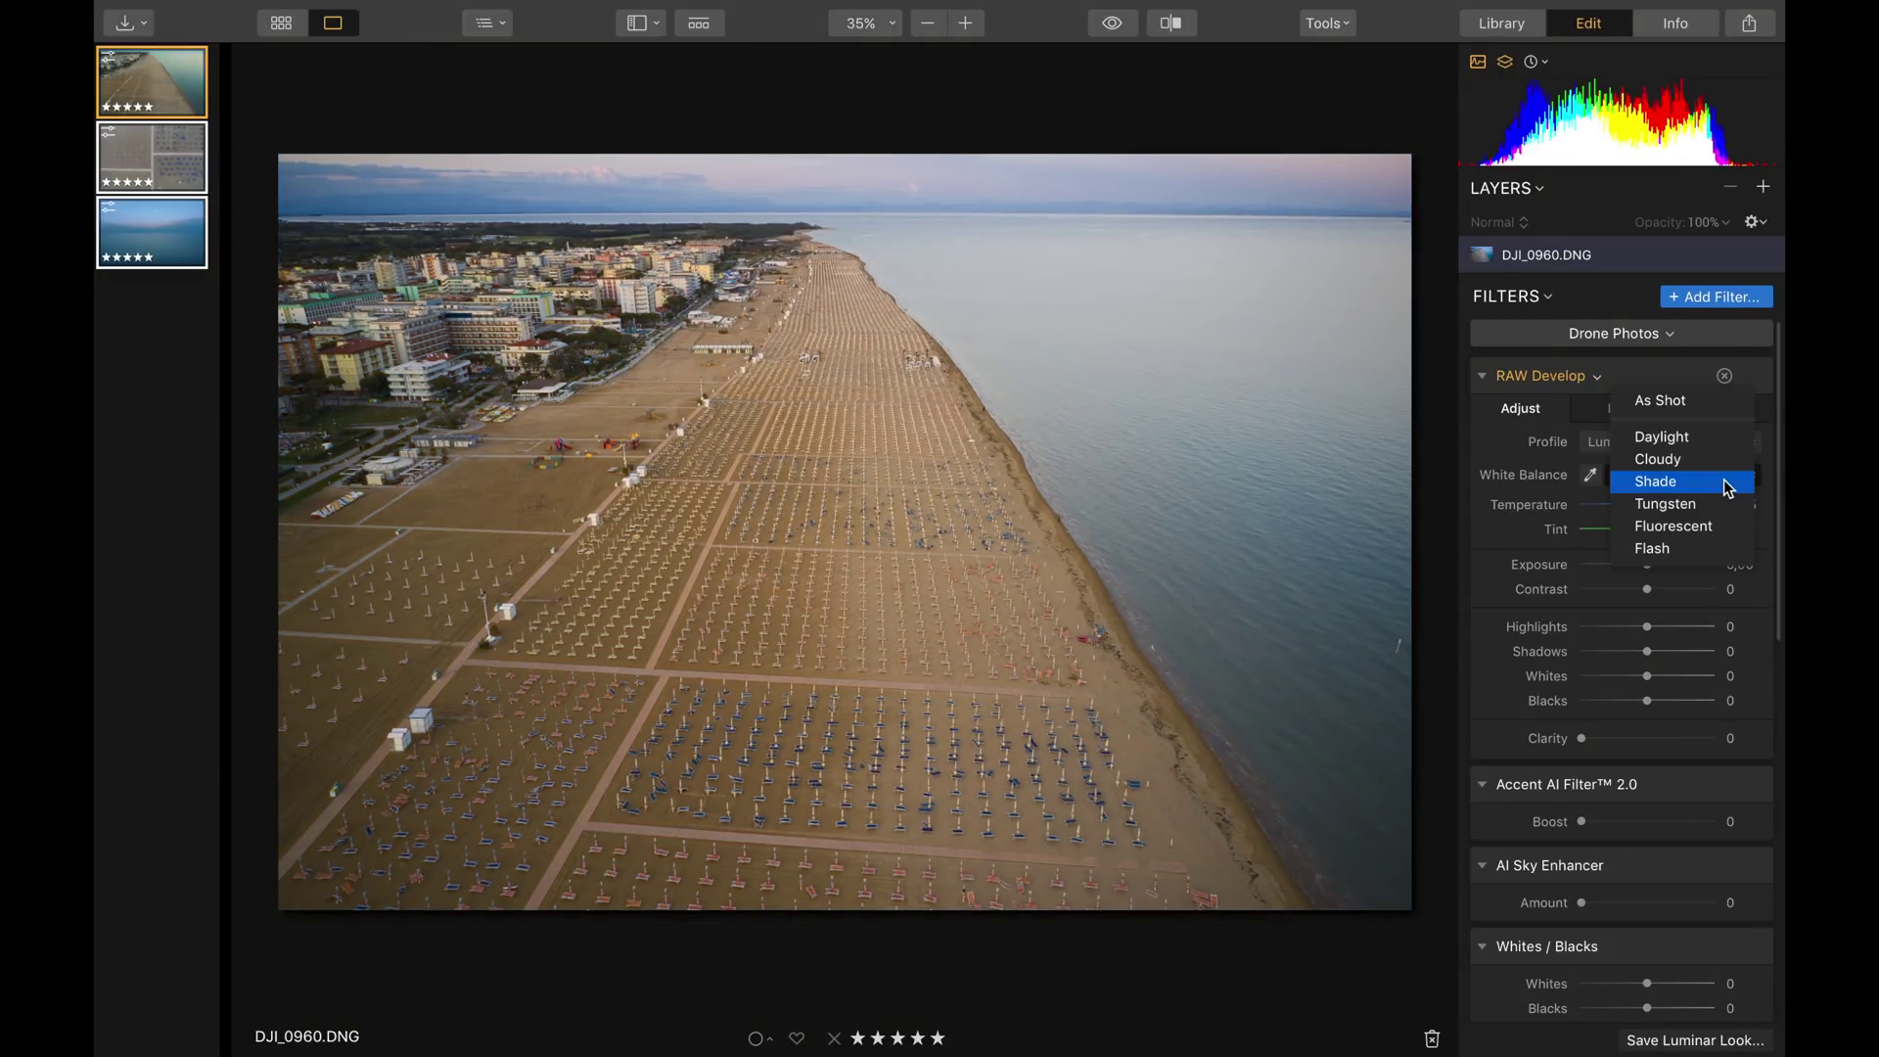
pyautogui.click(1698, 403)
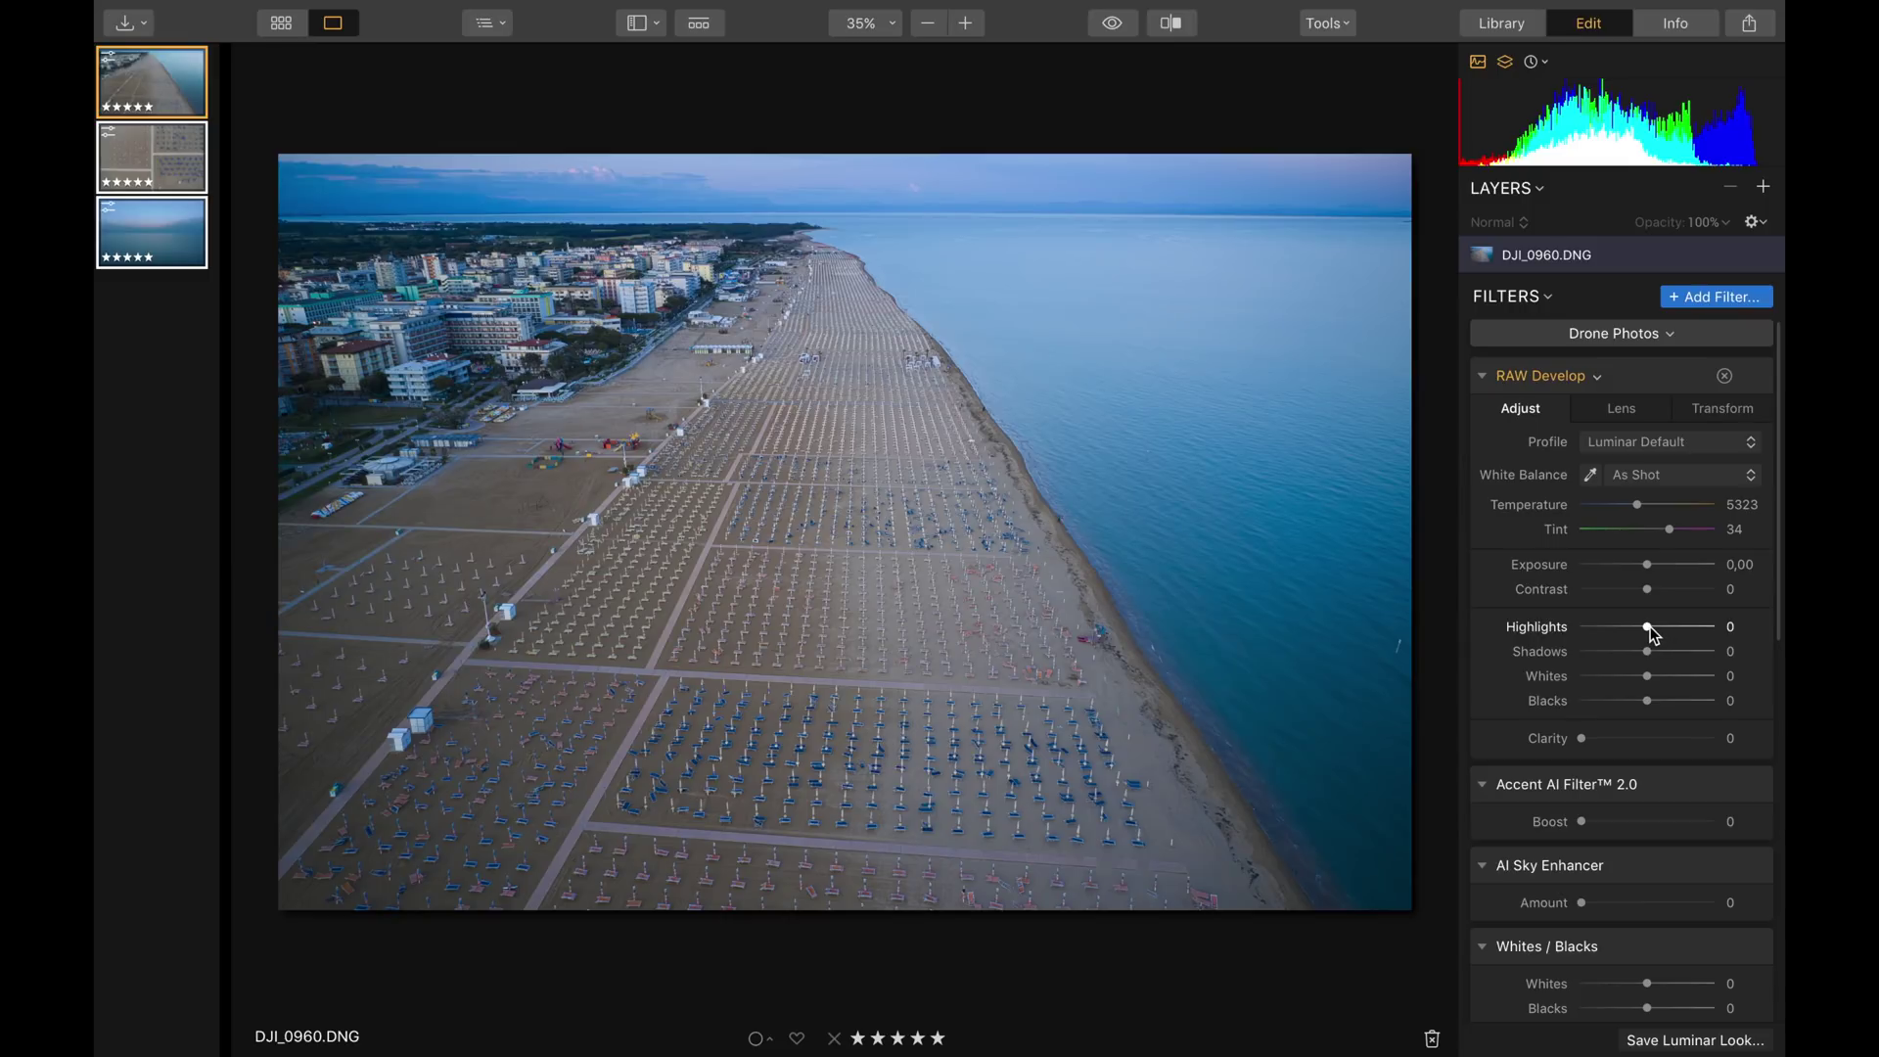
# Step: Set Highlights to -7 and Shadows to 22, and warm Temperature to 6511
pyautogui.moveTo(1651, 626)
pyautogui.mouseDown()
pyautogui.moveTo(1682, 630)
pyautogui.moveTo(1597, 632)
pyautogui.moveTo(1723, 649)
pyautogui.moveTo(1645, 635)
pyautogui.mouseUp()
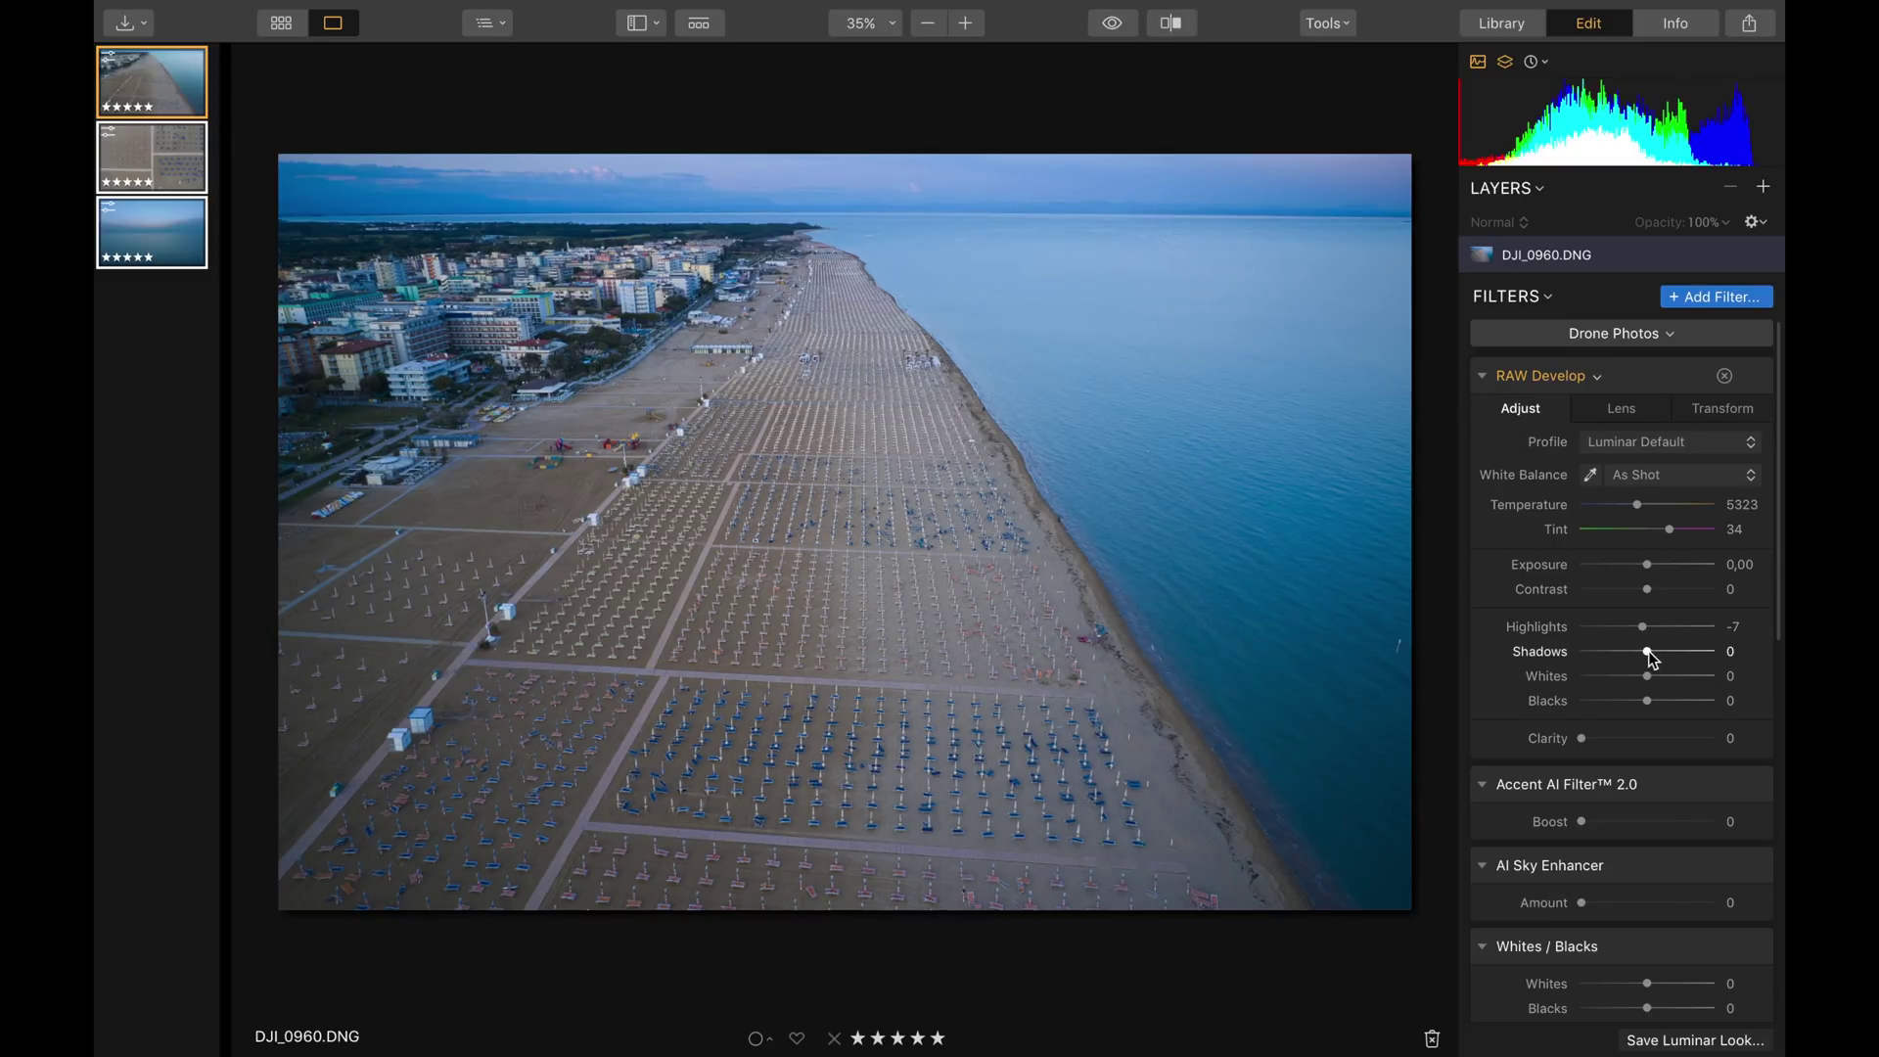
pyautogui.moveTo(1647, 650)
pyautogui.mouseDown()
pyautogui.moveTo(1693, 652)
pyautogui.moveTo(1635, 653)
pyautogui.moveTo(1664, 654)
pyautogui.mouseUp()
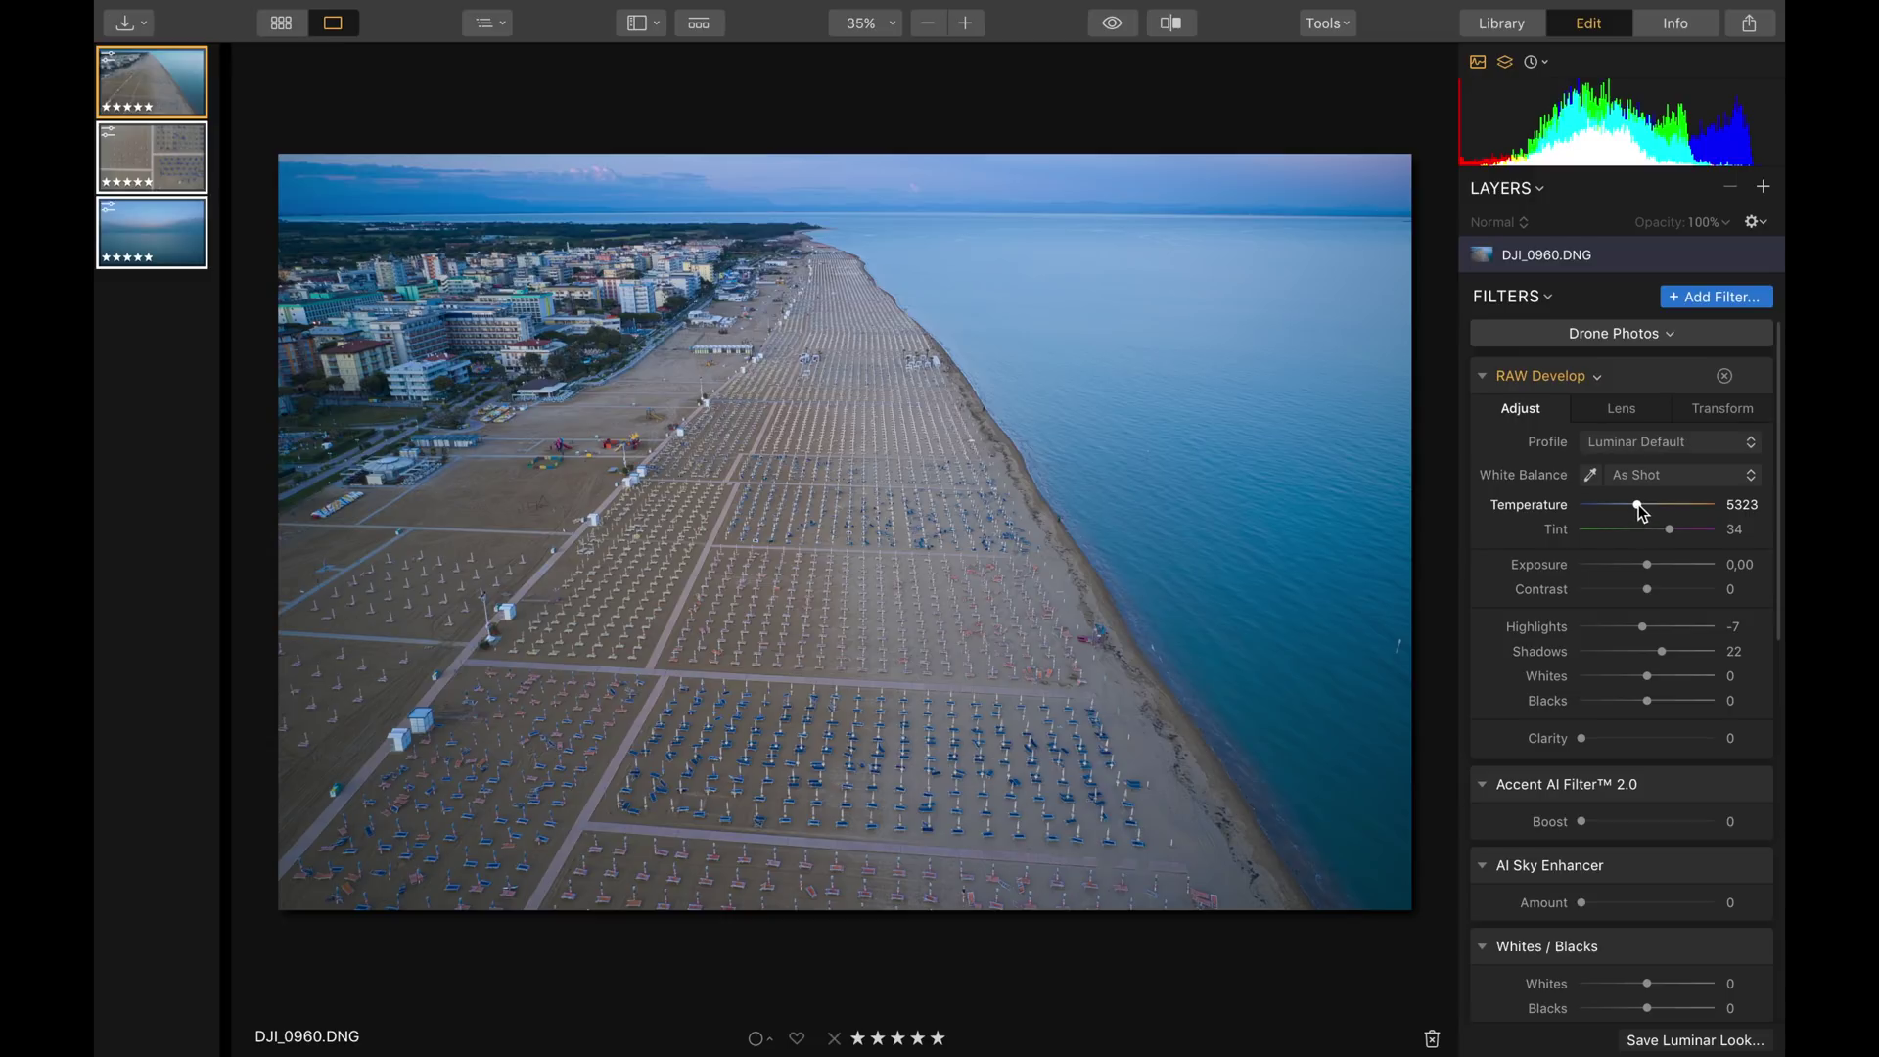
pyautogui.moveTo(1640, 508); pyautogui.dragTo(1651, 510)
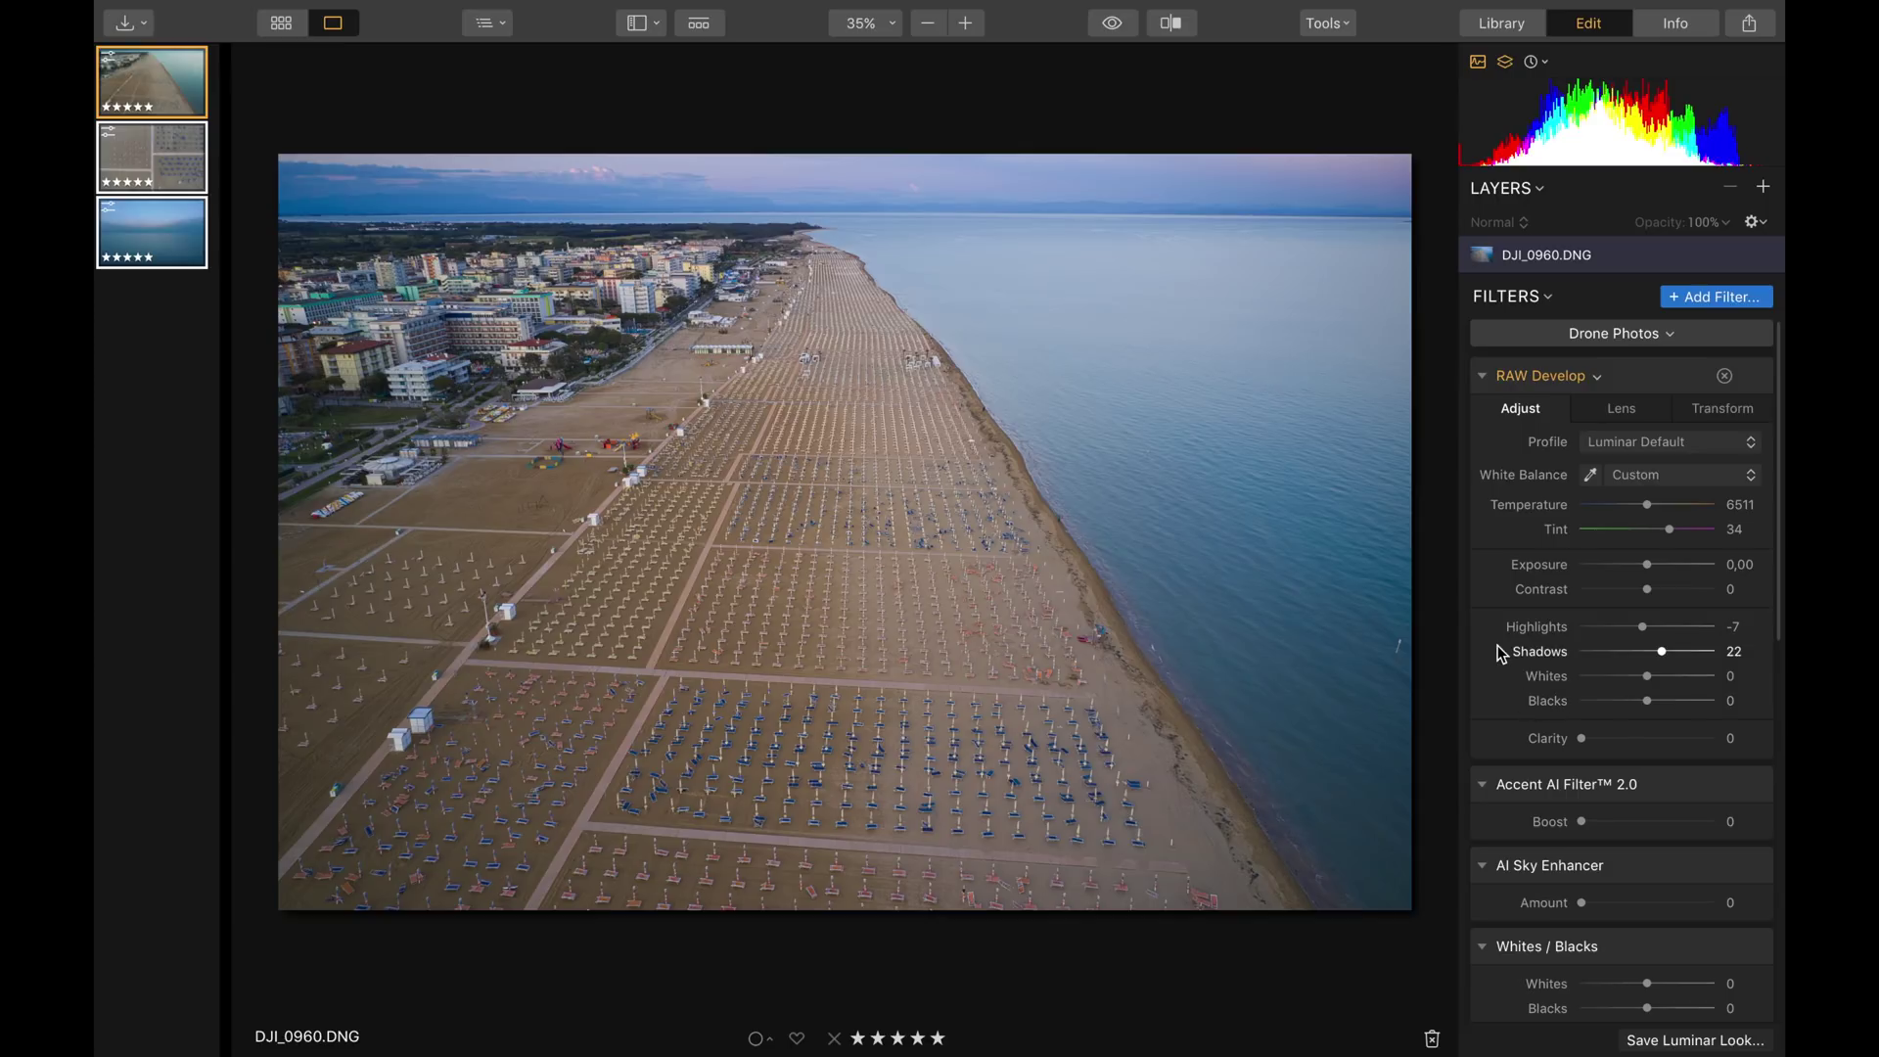
# Step: Try out filter sliders, including AI Sky Enhancer, on the beach photo
pyautogui.scroll(-2, 1490, 642)
pyautogui.moveTo(1589, 748)
pyautogui.mouseDown()
pyautogui.moveTo(1753, 768)
pyautogui.moveTo(1552, 748)
pyautogui.mouseUp()
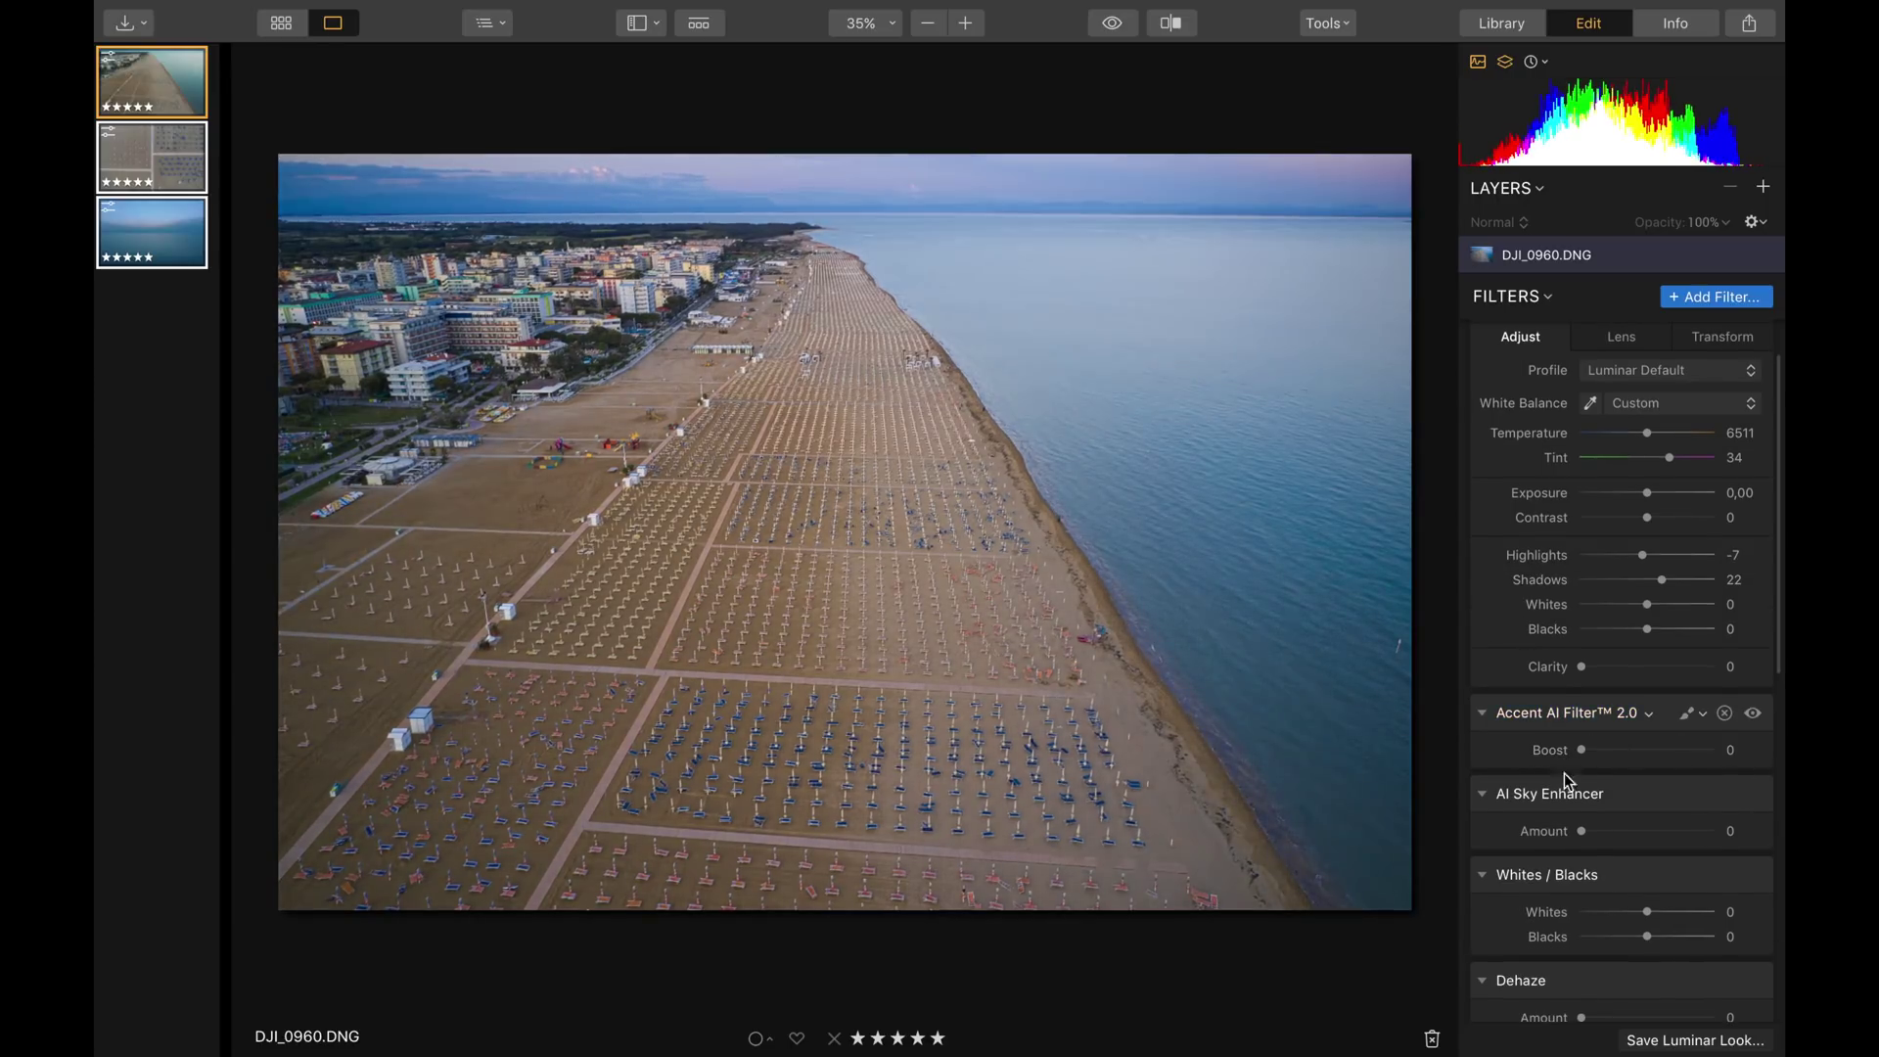
pyautogui.moveTo(1585, 831)
pyautogui.mouseDown()
pyautogui.moveTo(1740, 851)
pyautogui.moveTo(1561, 831)
pyautogui.mouseUp()
pyautogui.scroll(-1, 1633, 574)
pyautogui.scroll(-4, 1633, 569)
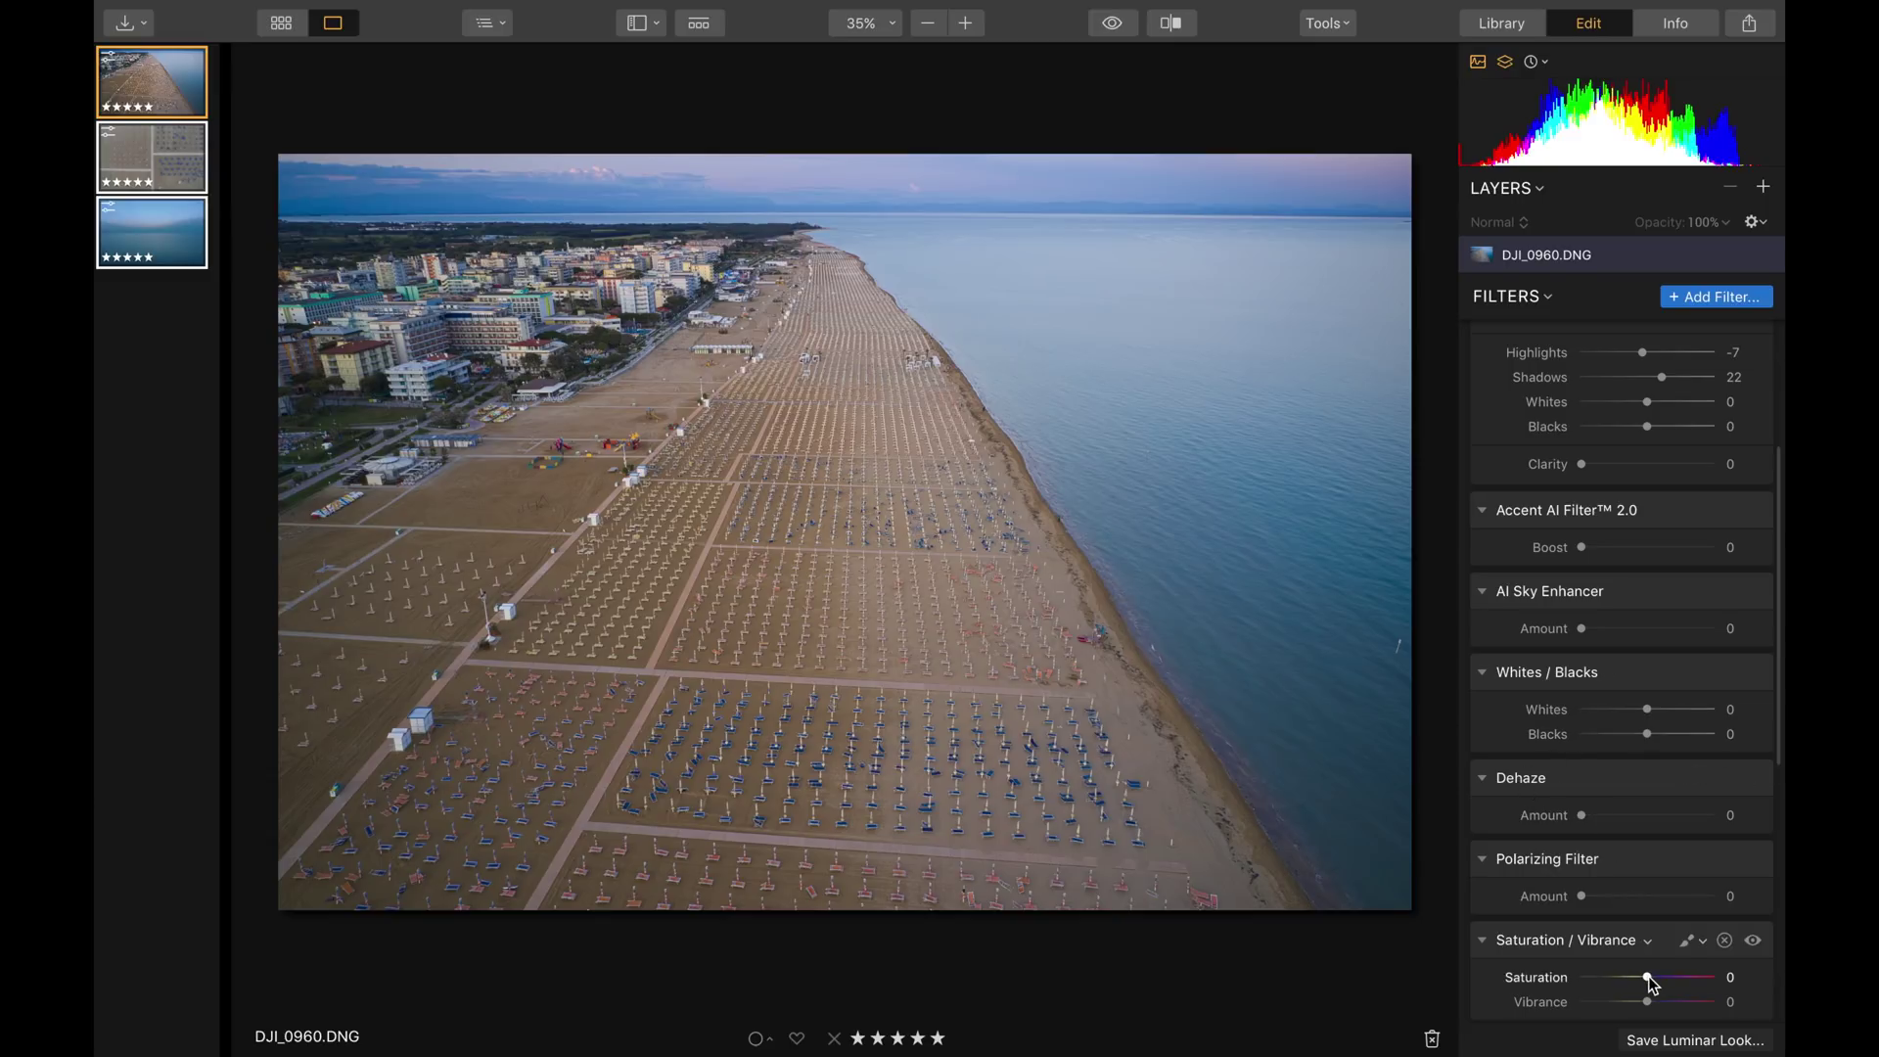
# Step: Lower Saturation to -26 and test darkening the top with Top & Bottom Lighting
pyautogui.moveTo(1651, 982); pyautogui.dragTo(1629, 979)
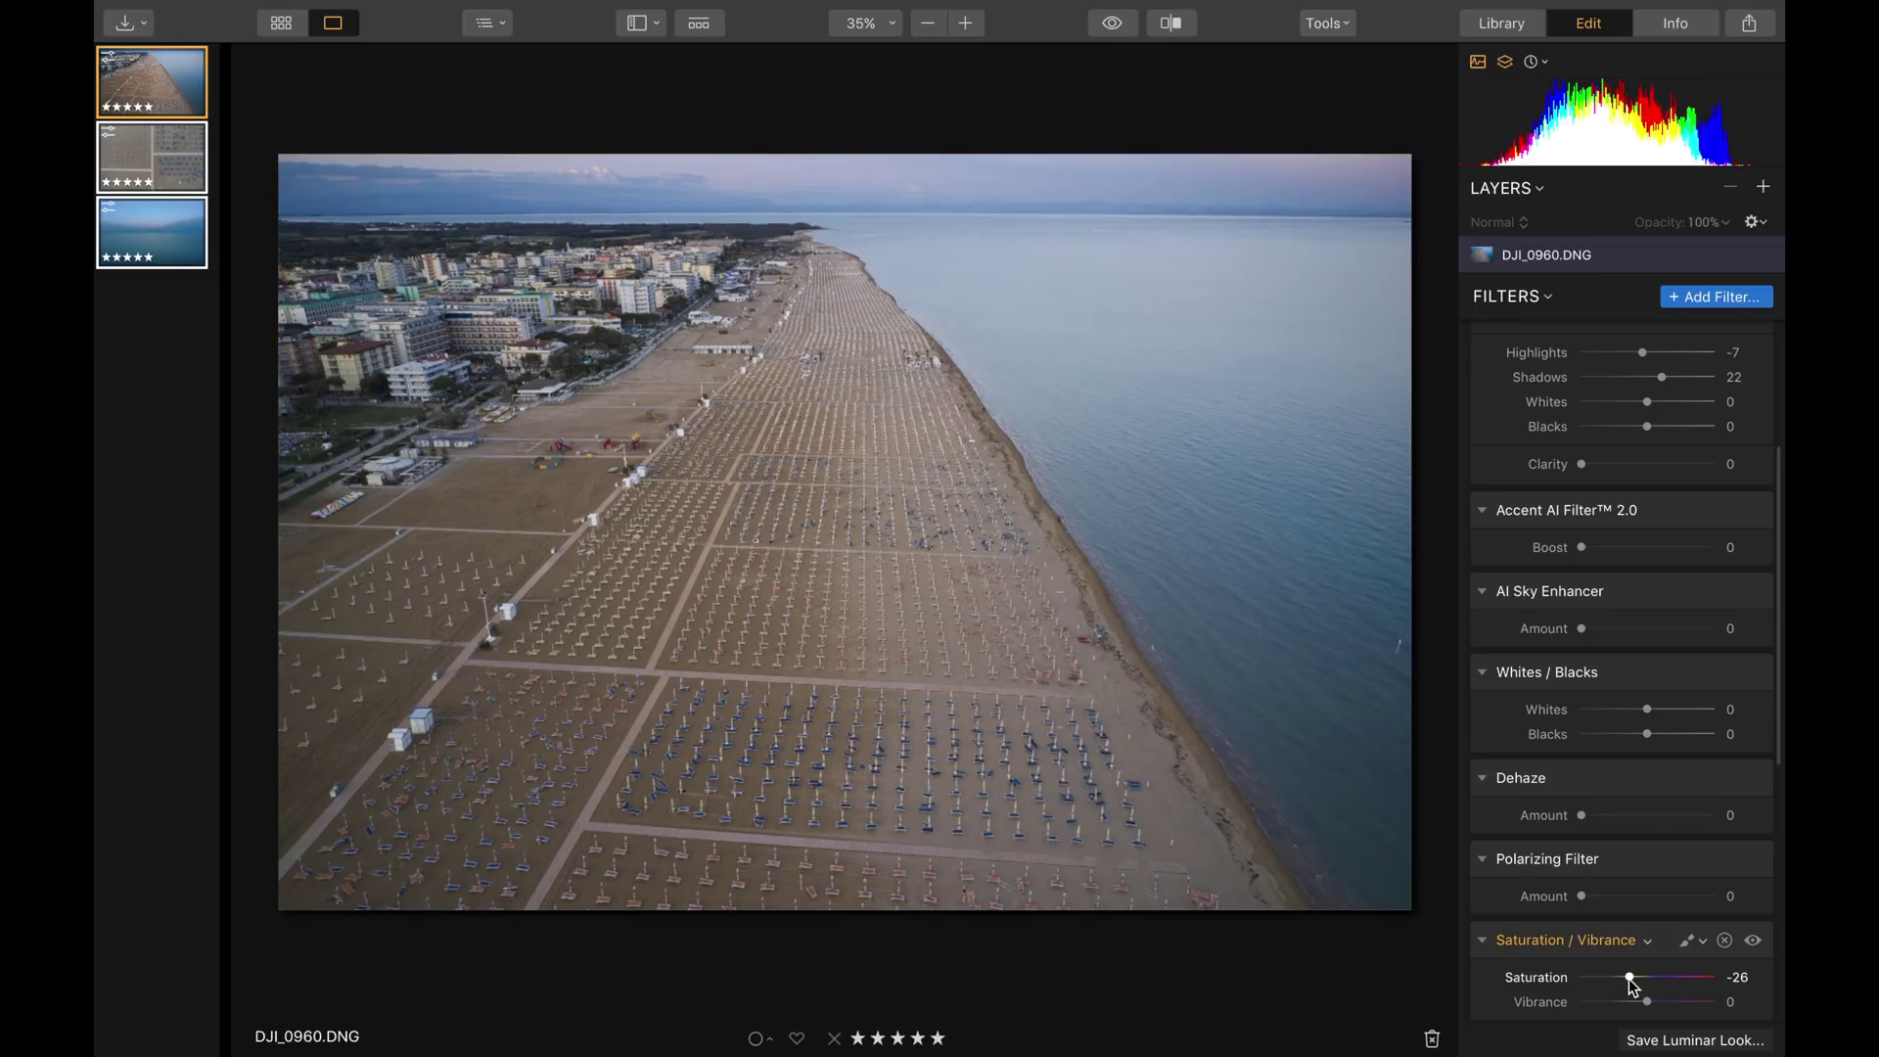
pyautogui.scroll(-3, 1623, 861)
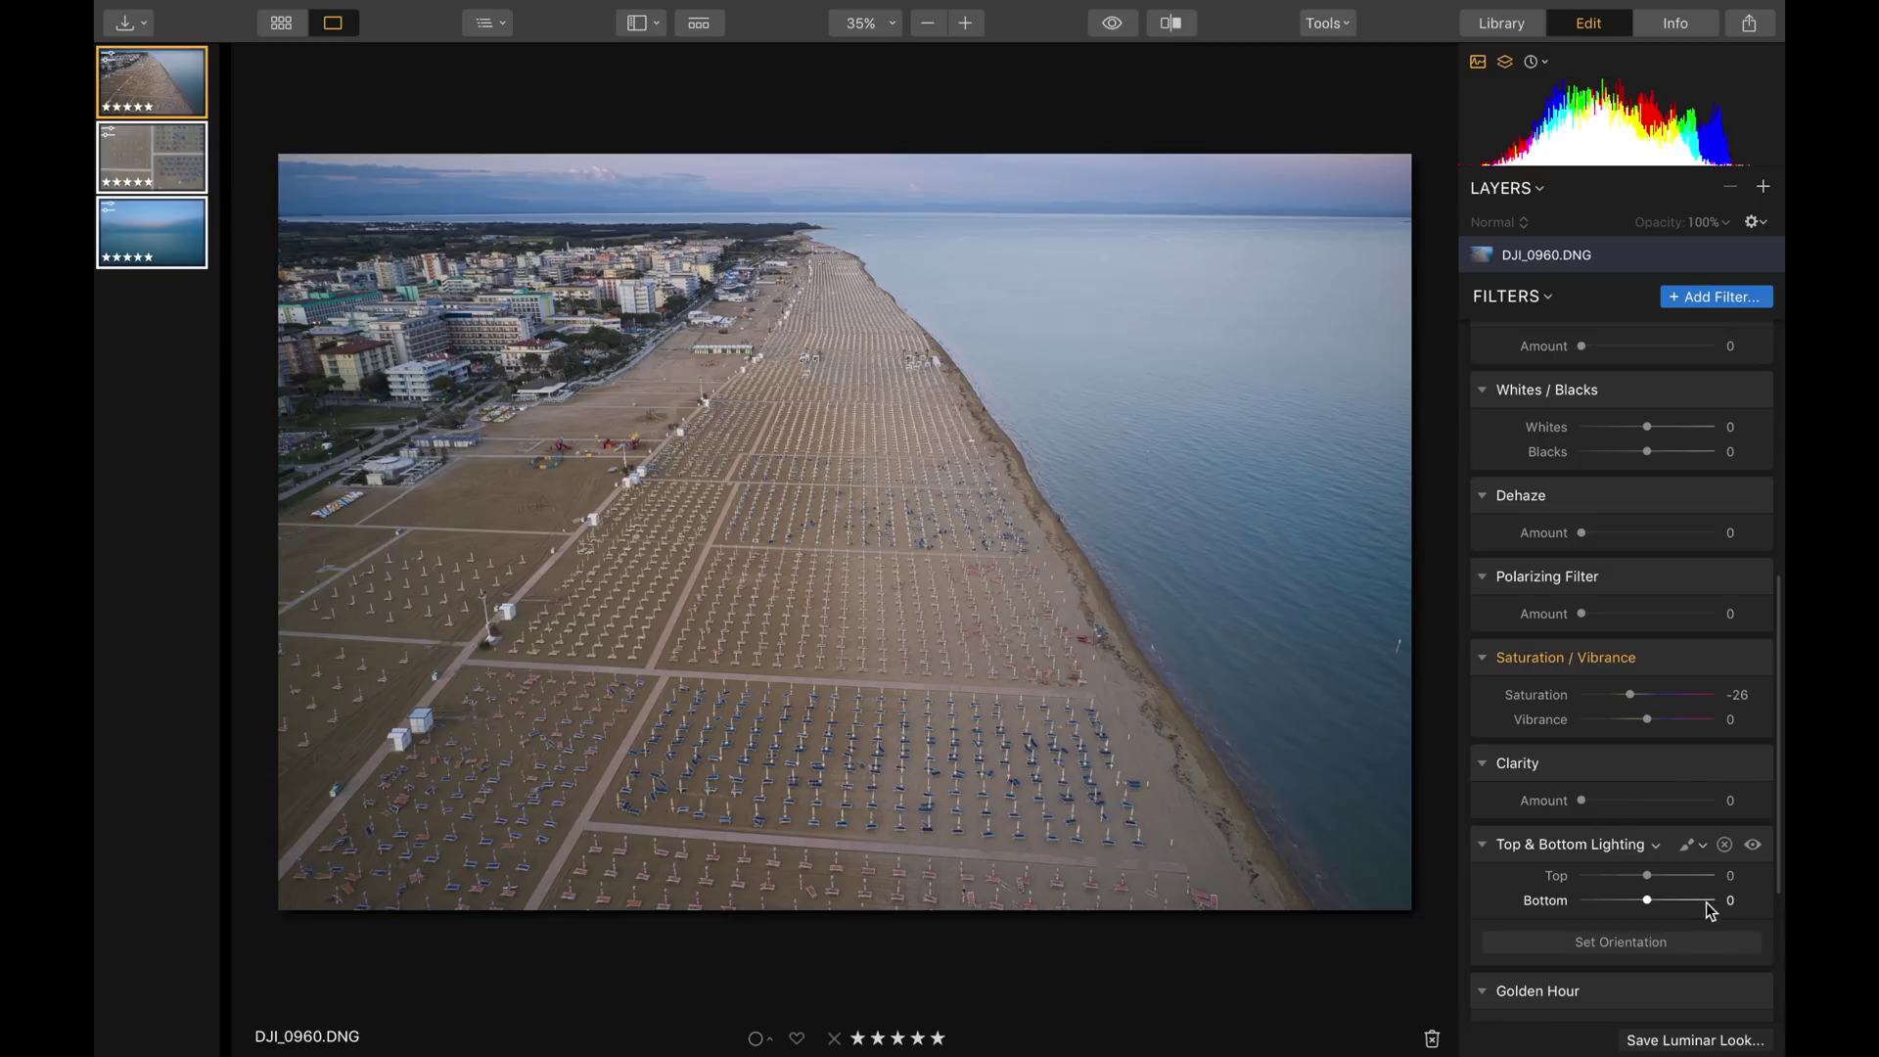
pyautogui.moveTo(1653, 877)
pyautogui.mouseDown()
pyautogui.moveTo(1678, 881)
pyautogui.moveTo(1631, 878)
pyautogui.moveTo(1648, 885)
pyautogui.mouseUp()
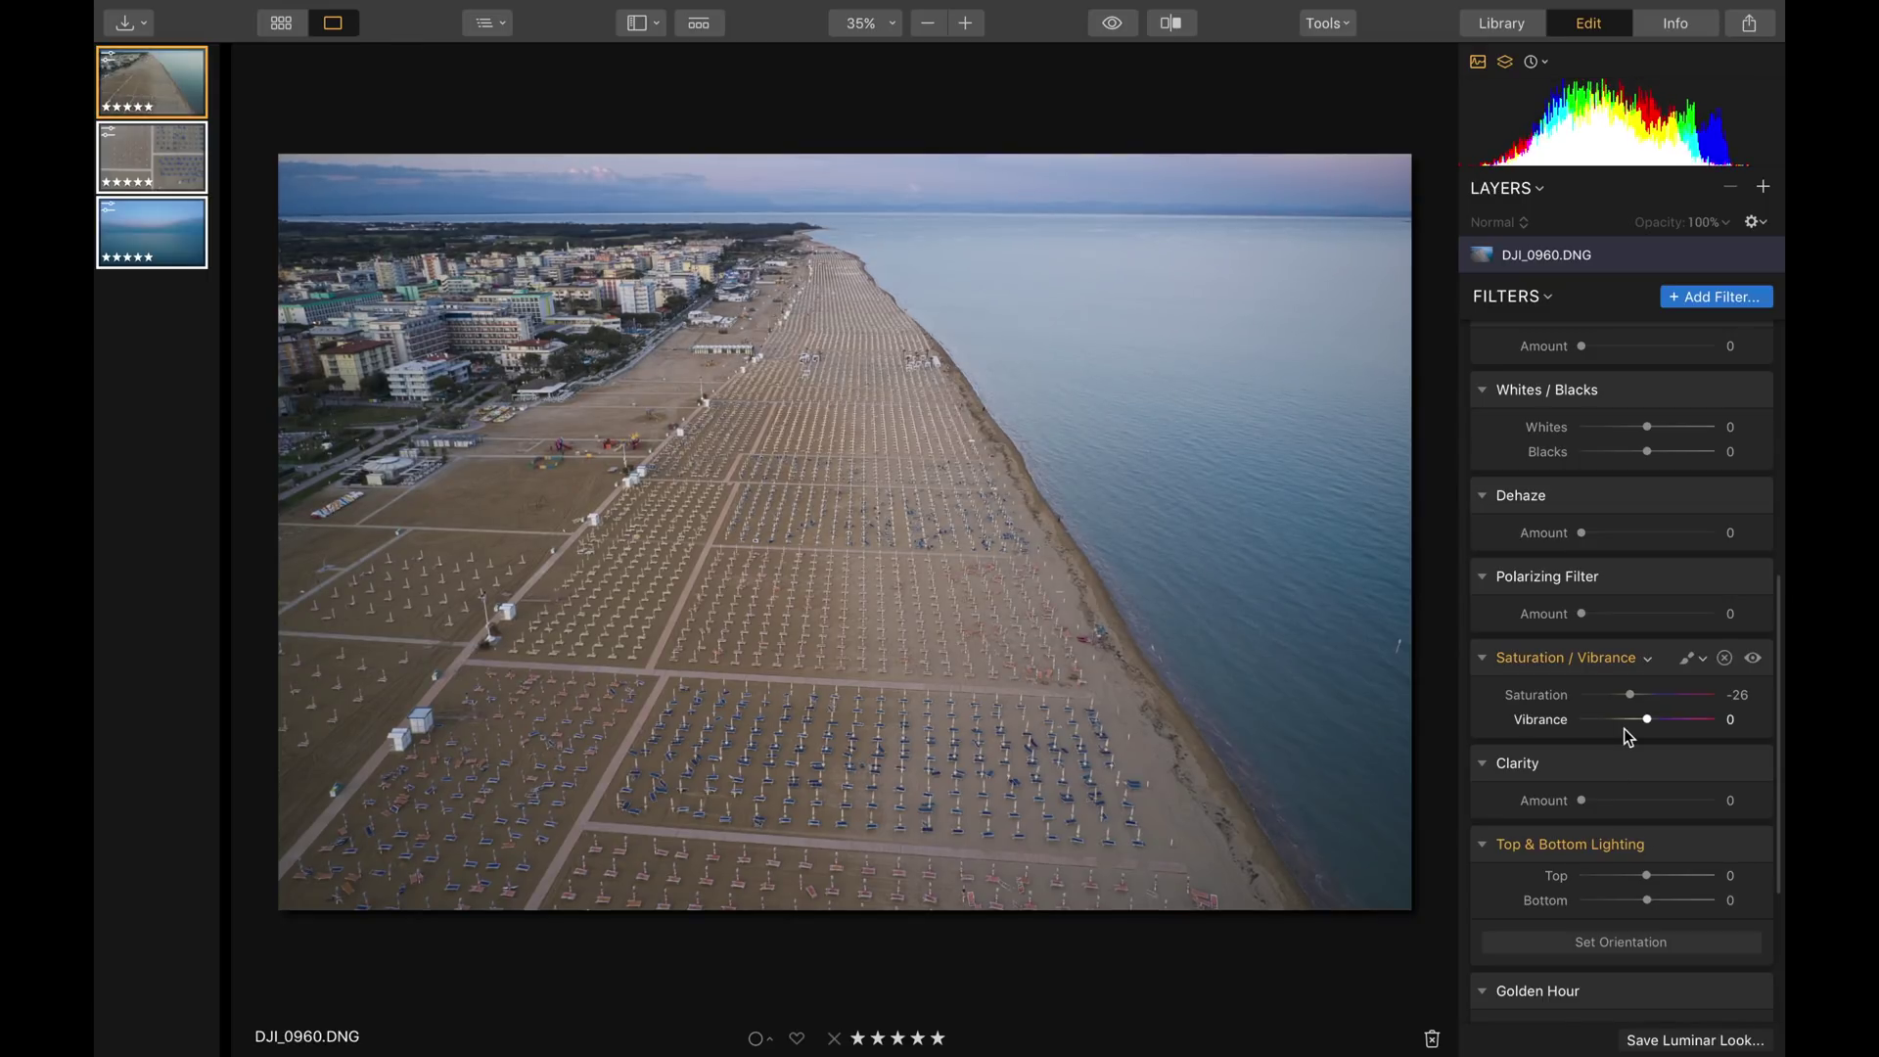
pyautogui.scroll(-3, 1615, 793)
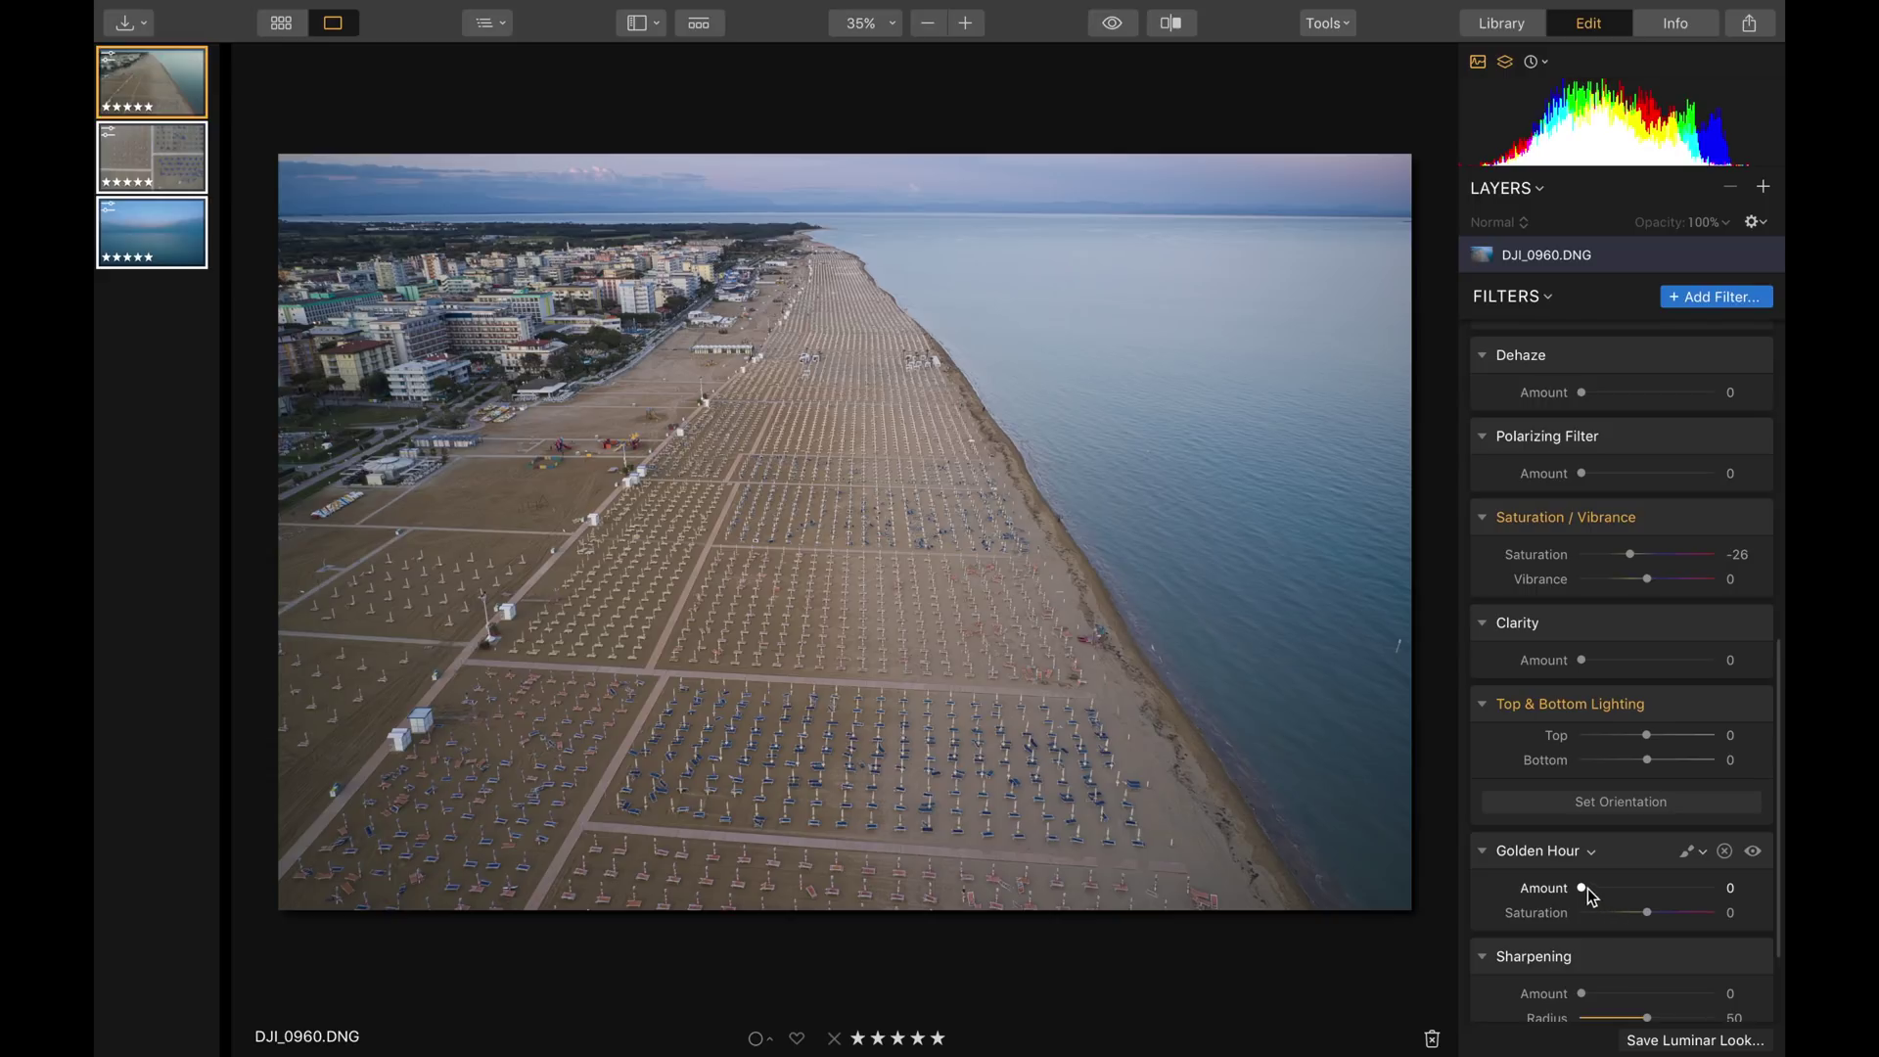
# Step: Set Golden Hour Amount to 43, leaving its Saturation at 0
pyautogui.moveTo(1585, 891); pyautogui.dragTo(1784, 902)
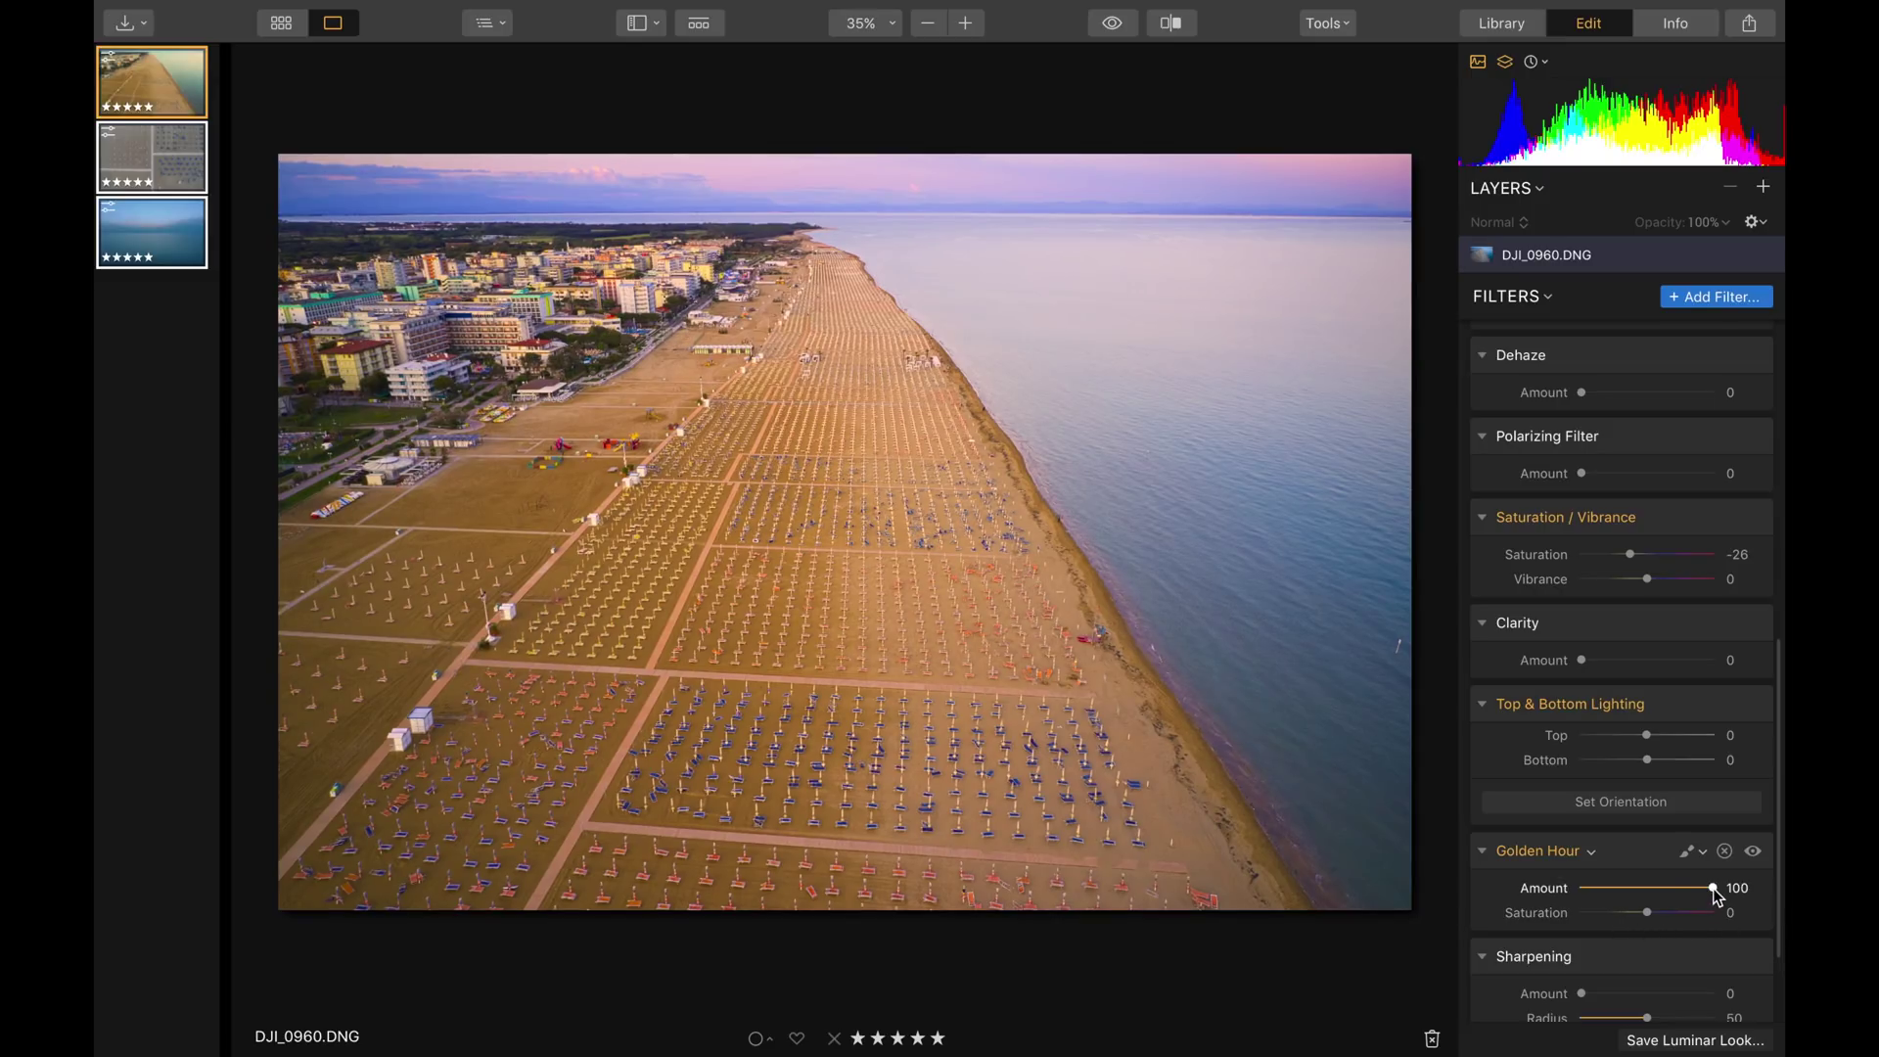
pyautogui.moveTo(1713, 889); pyautogui.dragTo(1630, 893)
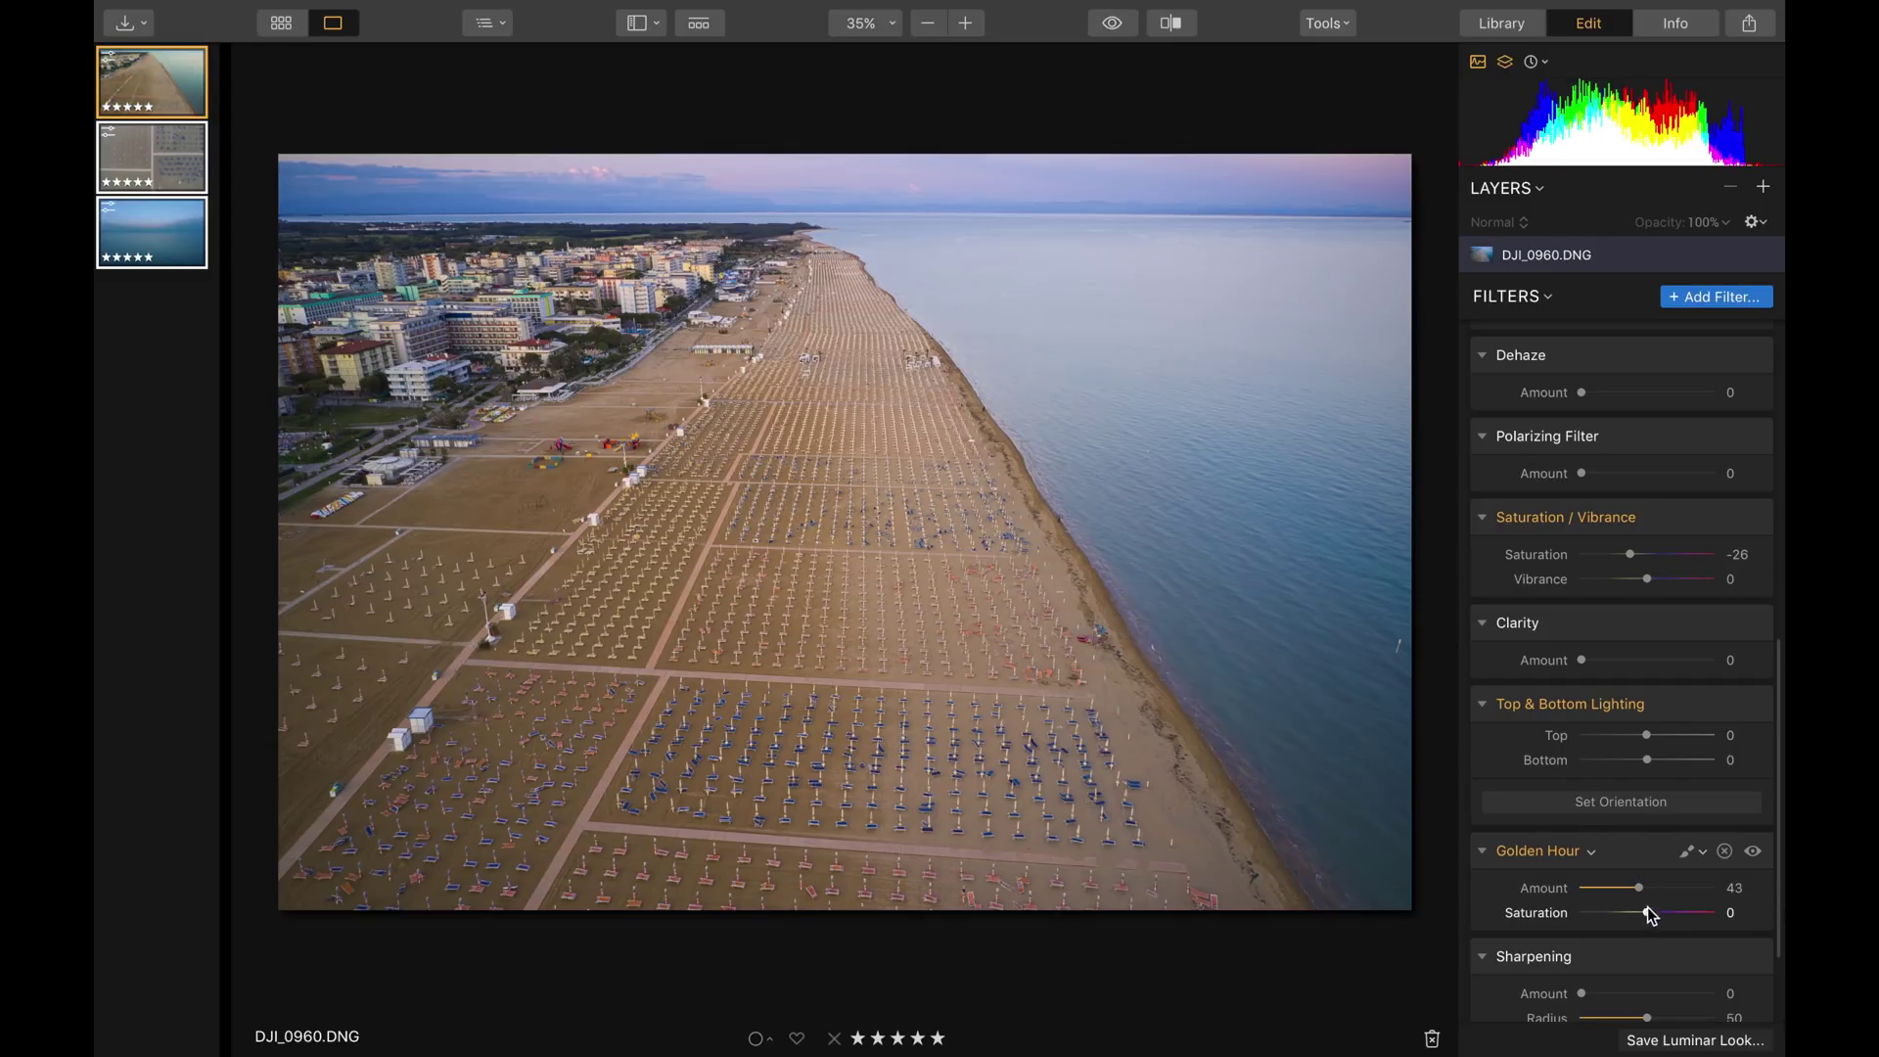
pyautogui.moveTo(1648, 914)
pyautogui.mouseDown()
pyautogui.moveTo(1628, 914)
pyautogui.moveTo(1670, 913)
pyautogui.moveTo(1586, 913)
pyautogui.moveTo(1648, 914)
pyautogui.mouseUp()
# Step: Lower the Sharpening amount and zoom the beach photo to 200%
pyautogui.scroll(-3, 1626, 712)
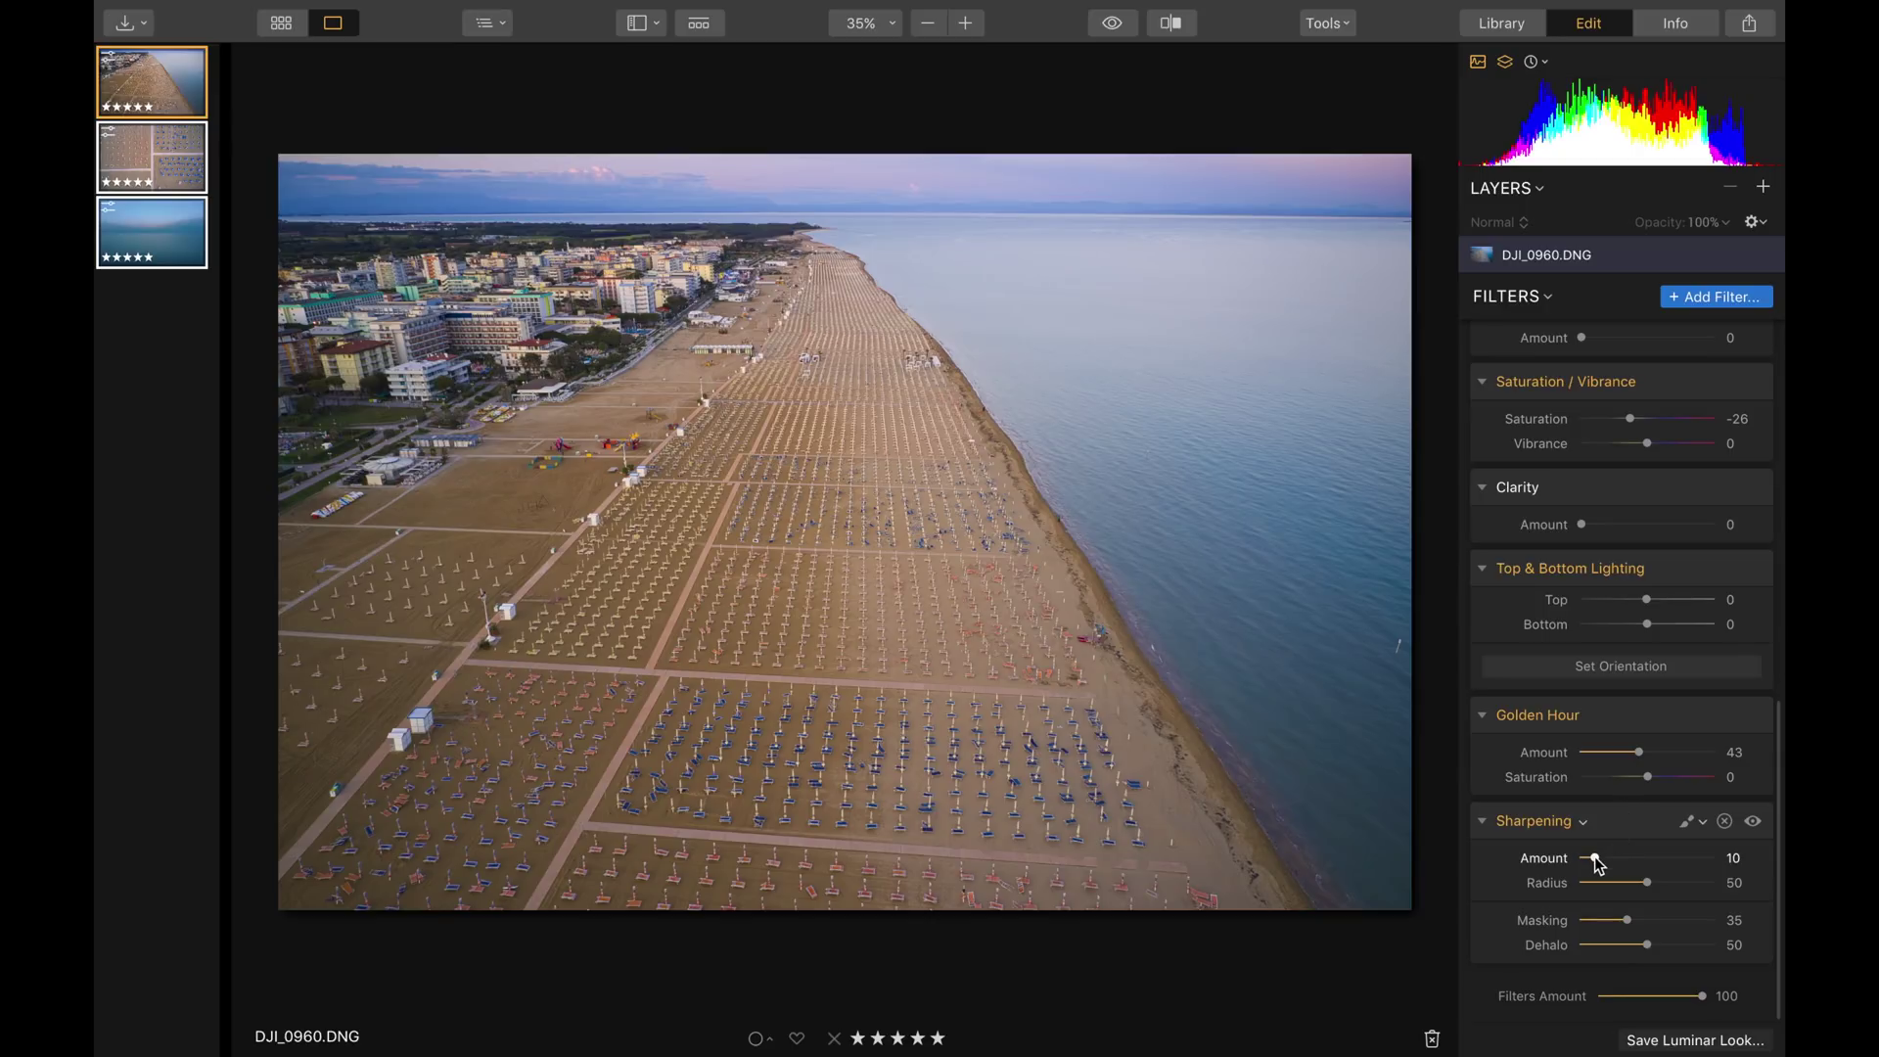
pyautogui.moveTo(1596, 862); pyautogui.dragTo(1597, 862)
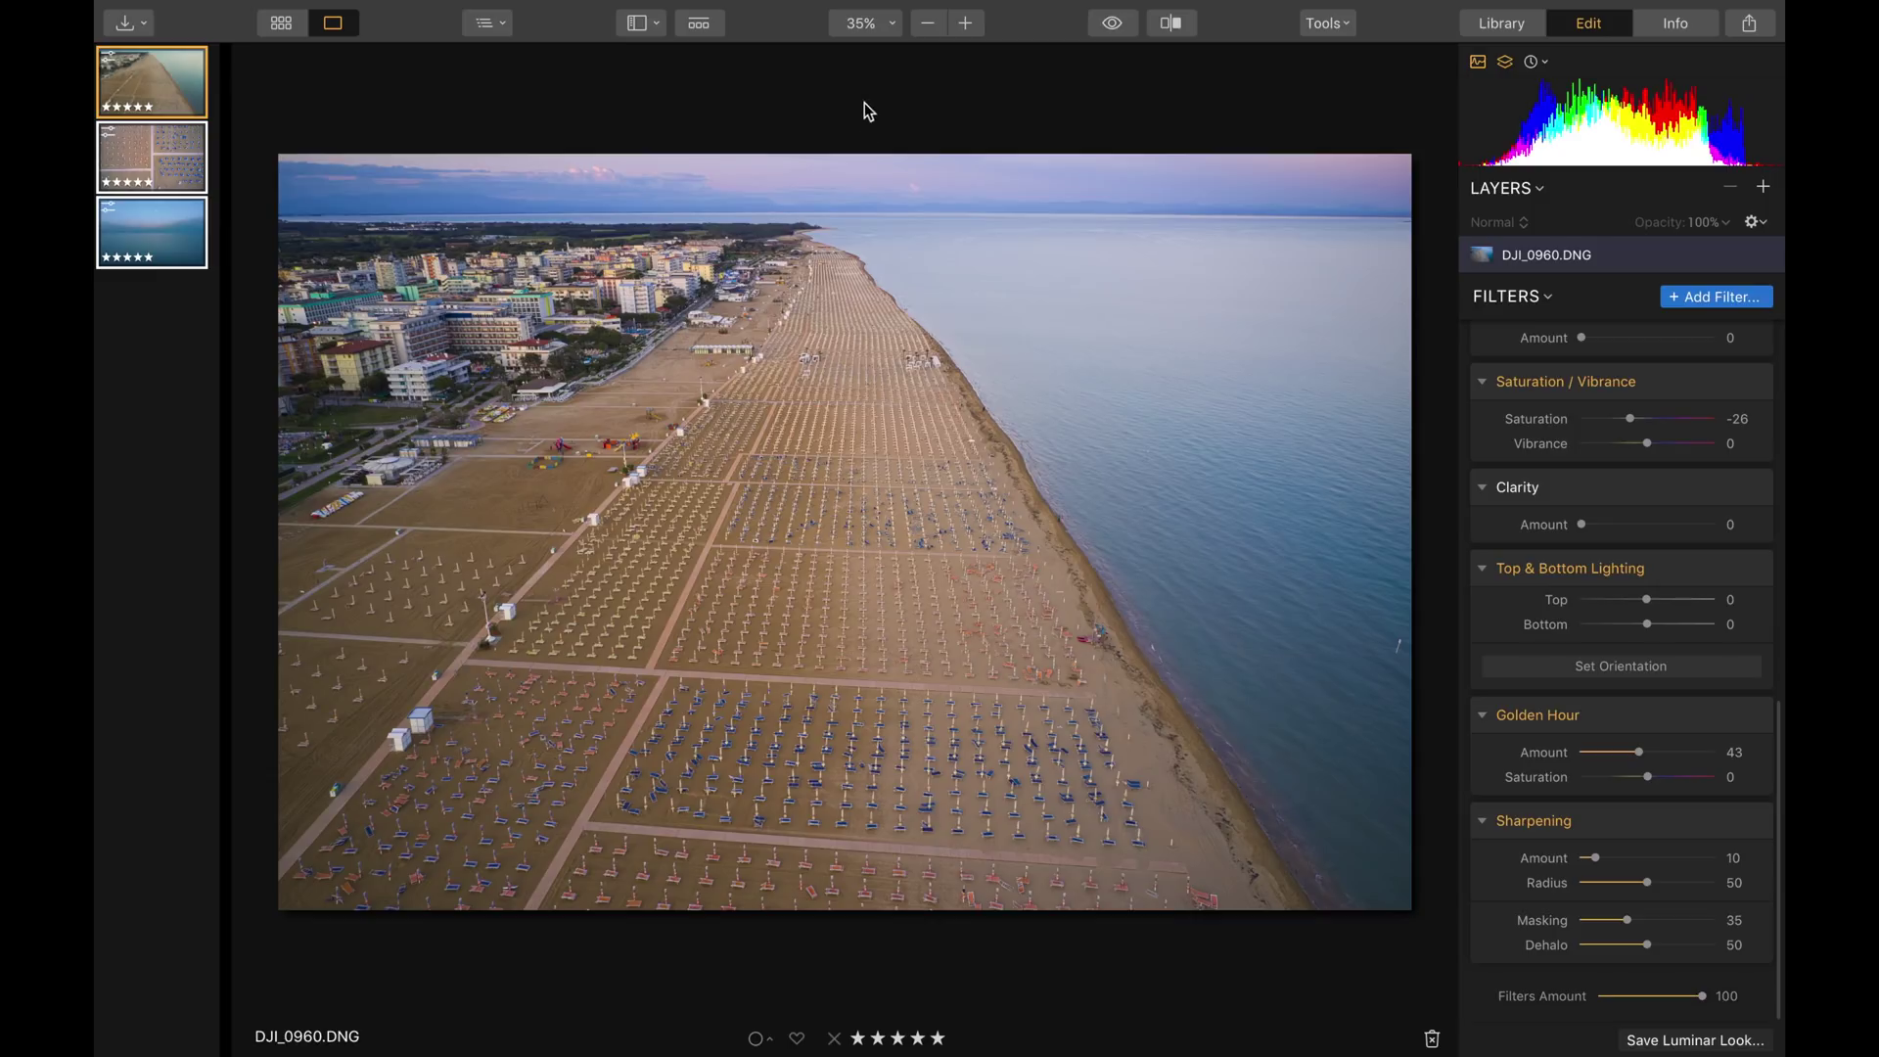
pyautogui.click(881, 28)
pyautogui.click(909, 159)
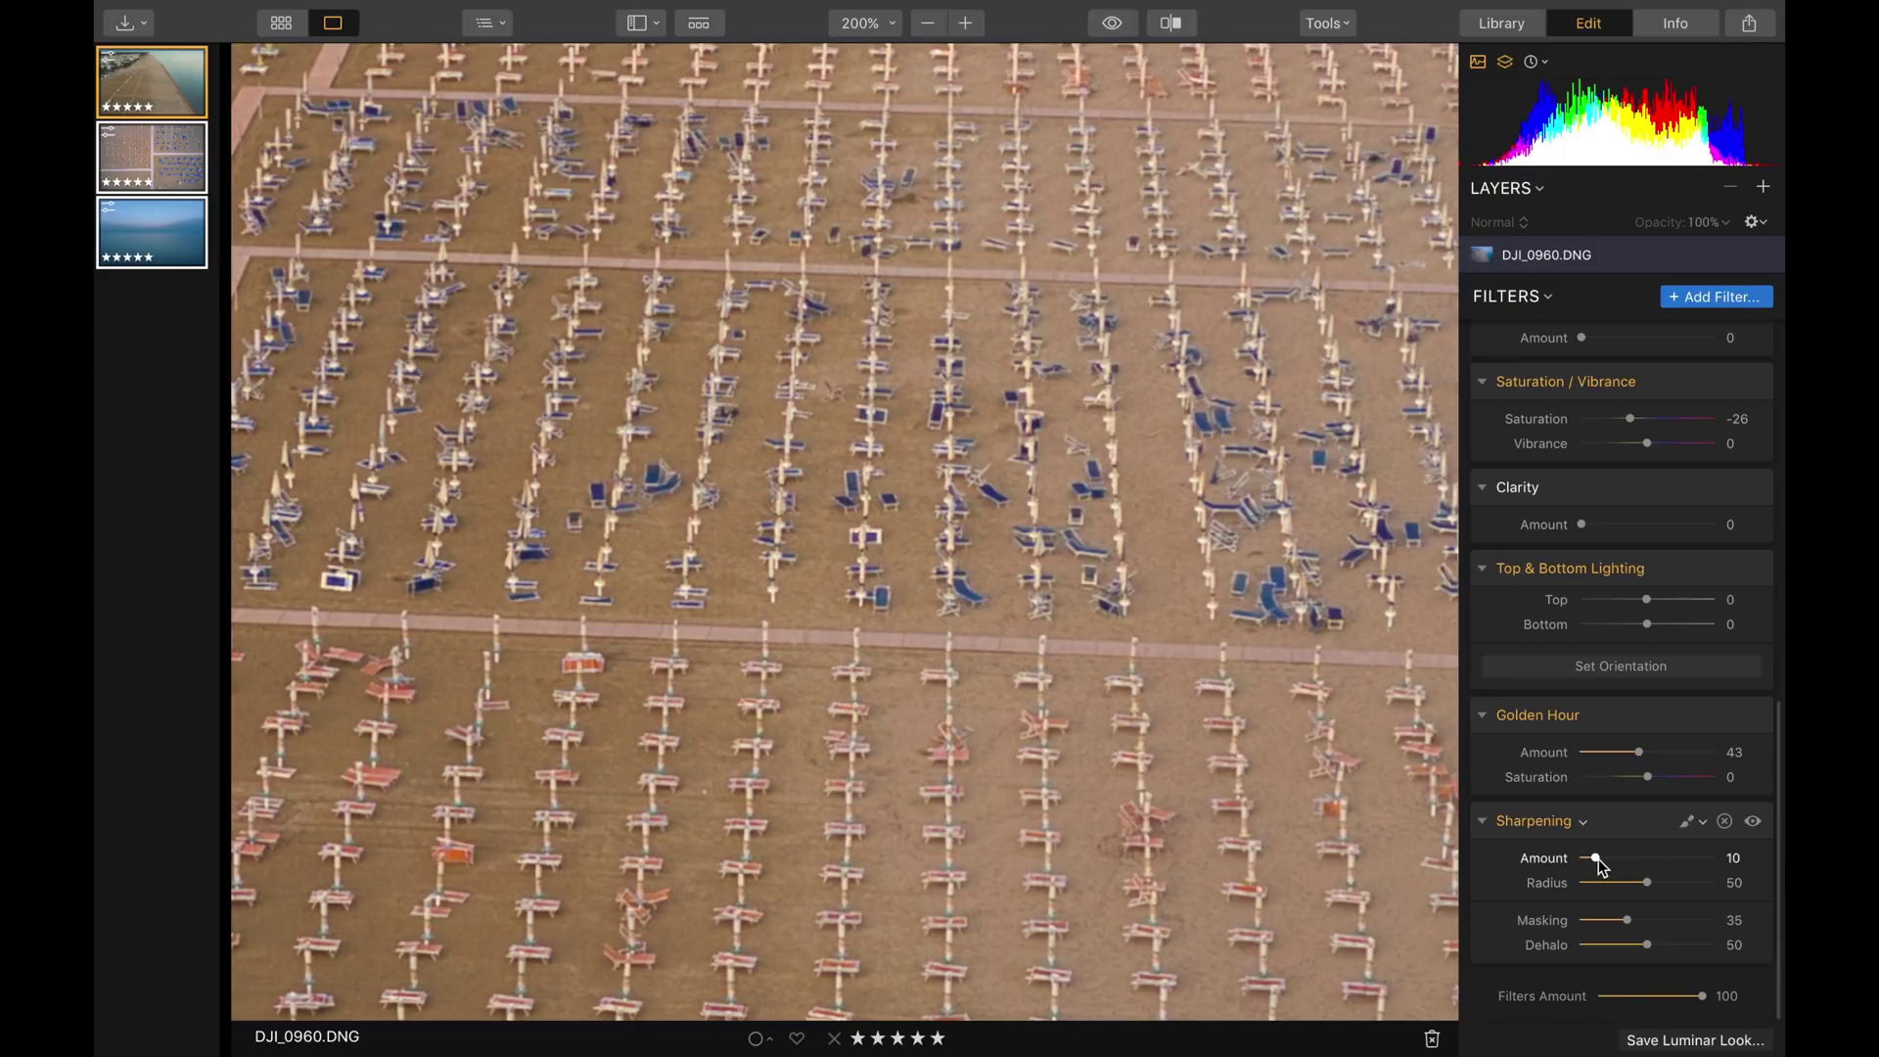
# Step: Test strong sharpening on the zoomed detail, then fit the photo back in view with Sharpening at 0
pyautogui.scroll(10, 1595, 866)
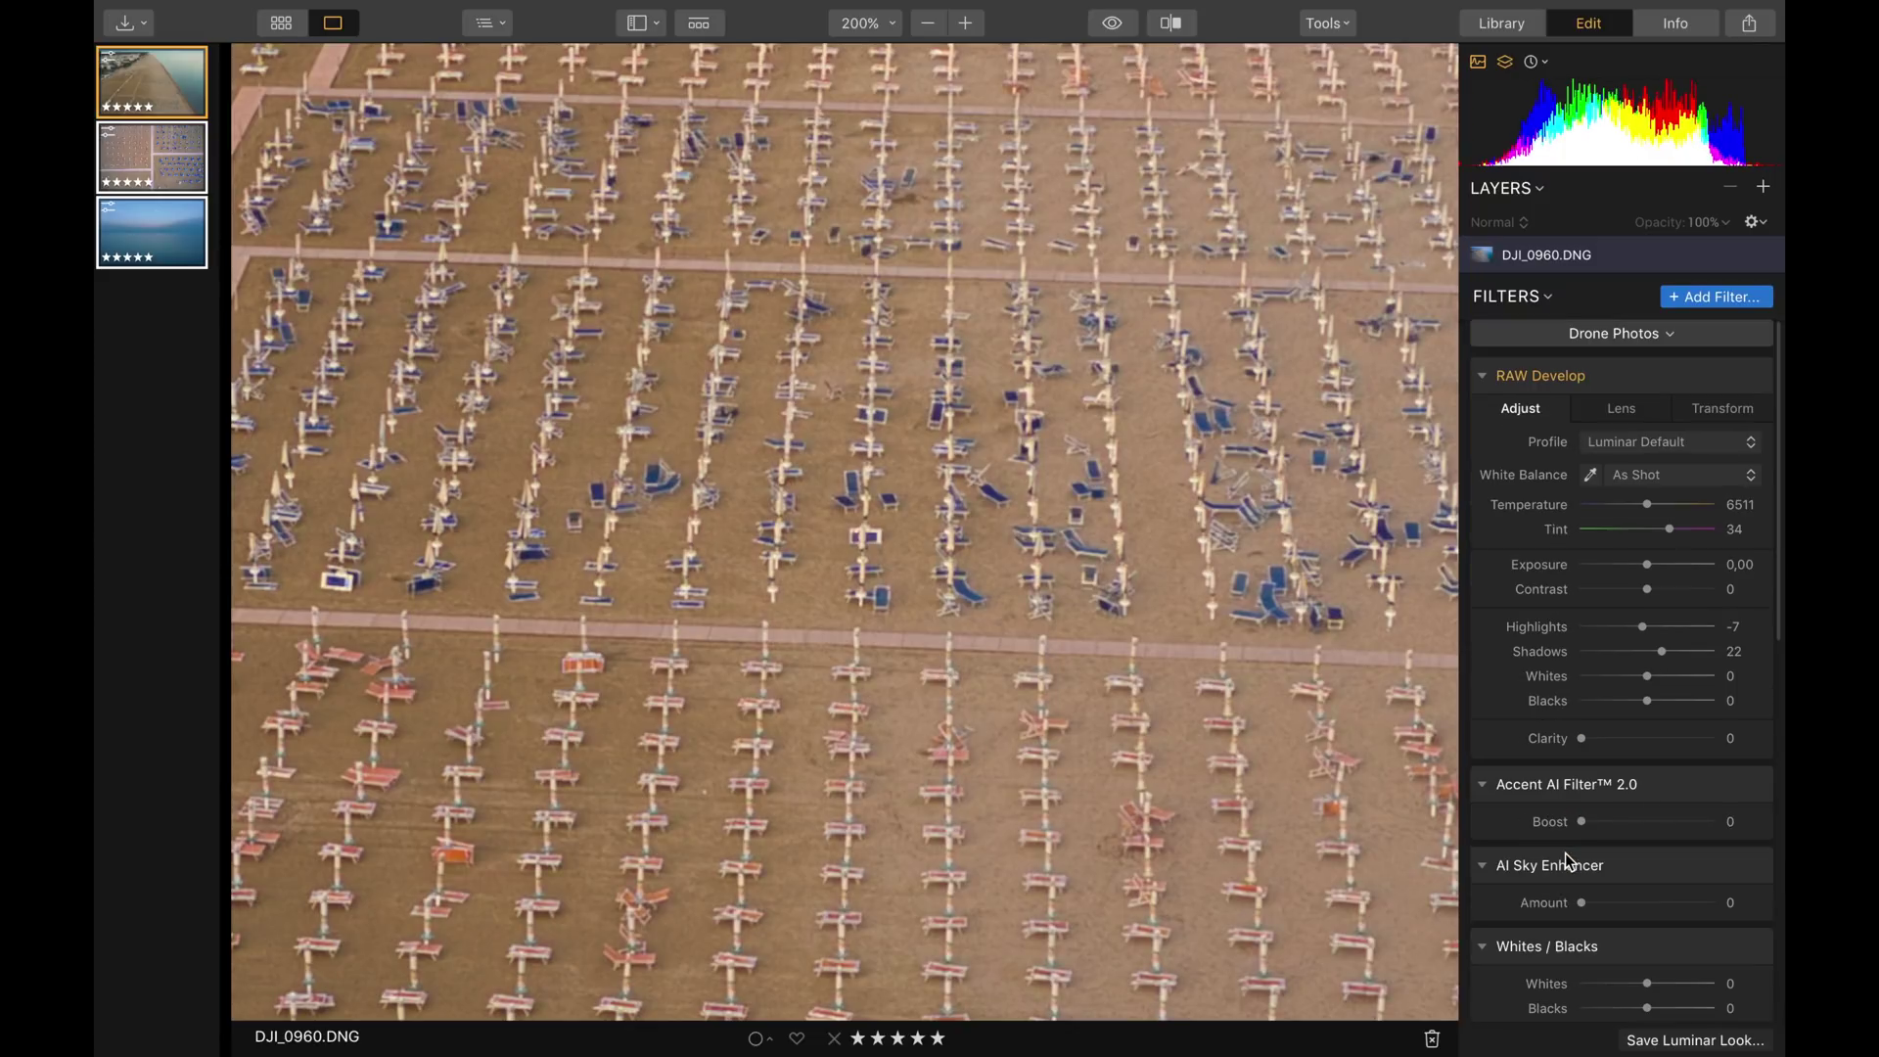
pyautogui.scroll(-10, 1593, 871)
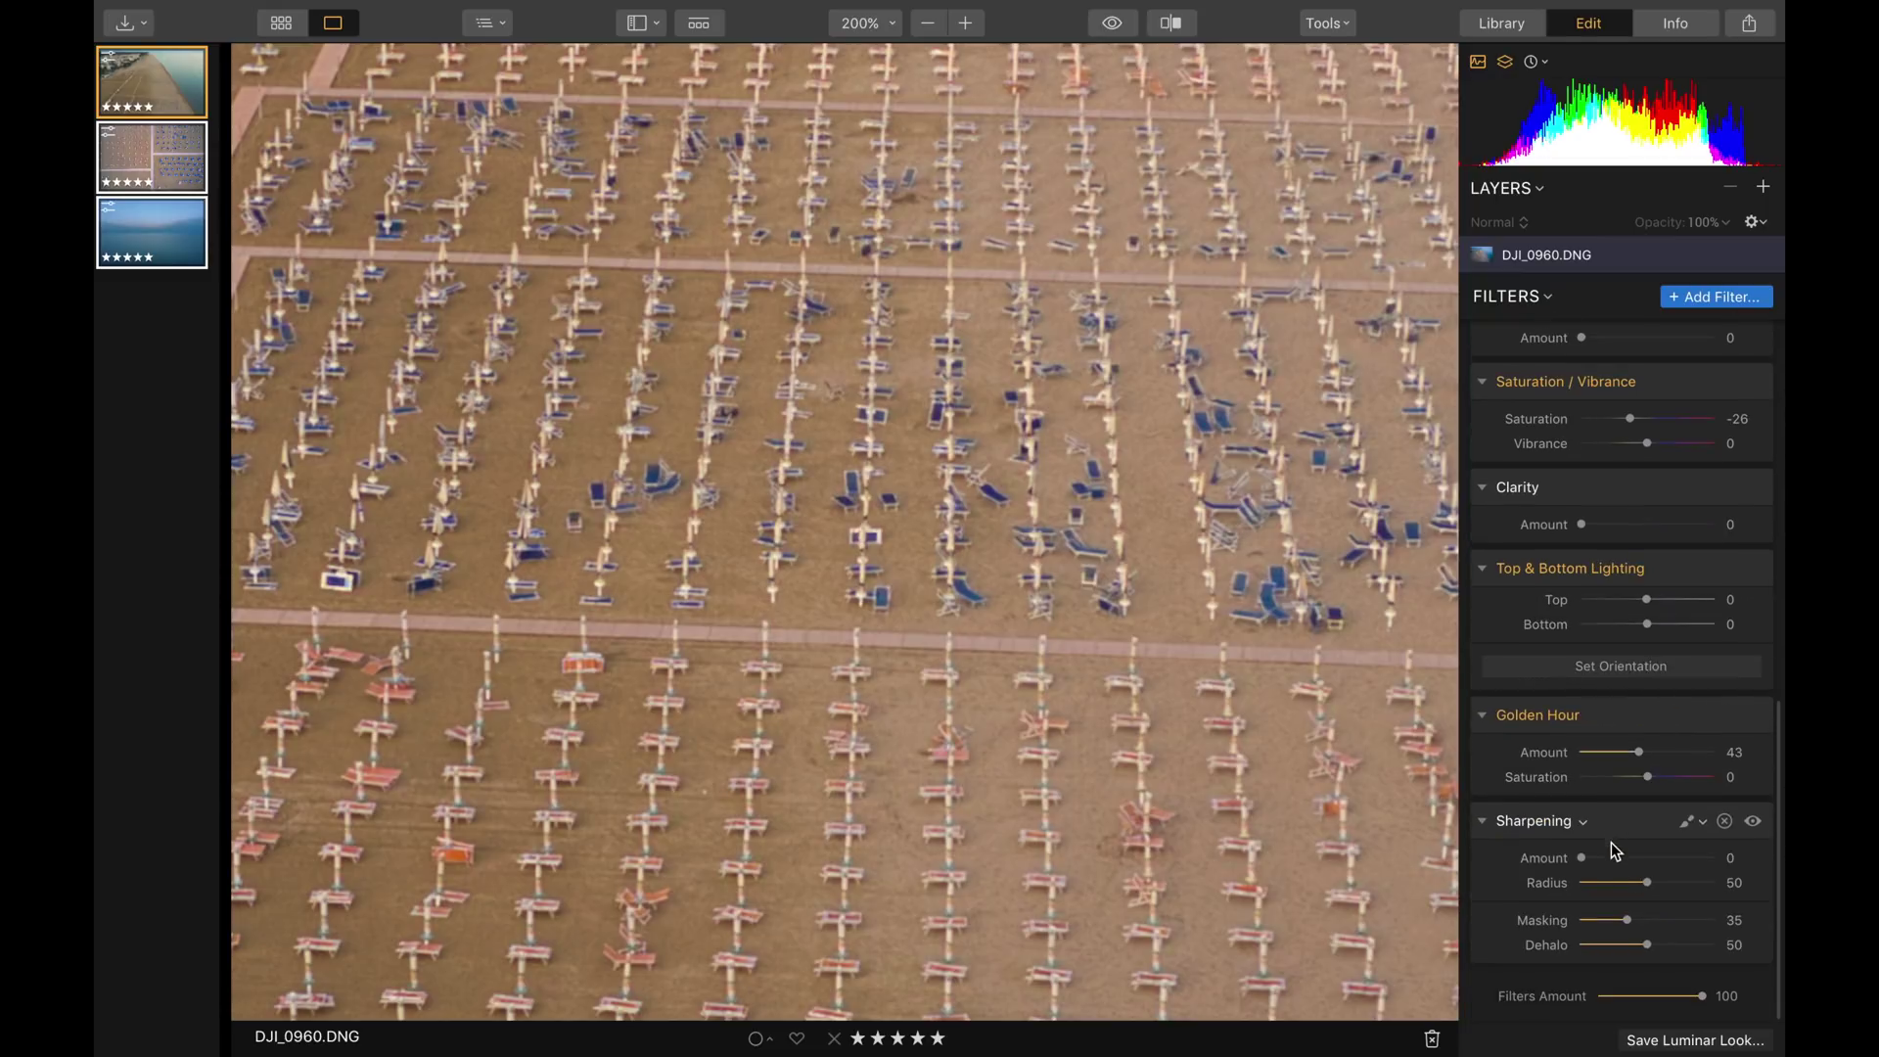
pyautogui.moveTo(1582, 859)
pyautogui.mouseDown()
pyautogui.moveTo(1749, 862)
pyautogui.moveTo(1564, 869)
pyautogui.moveTo(1601, 861)
pyautogui.mouseUp()
pyautogui.click(887, 29)
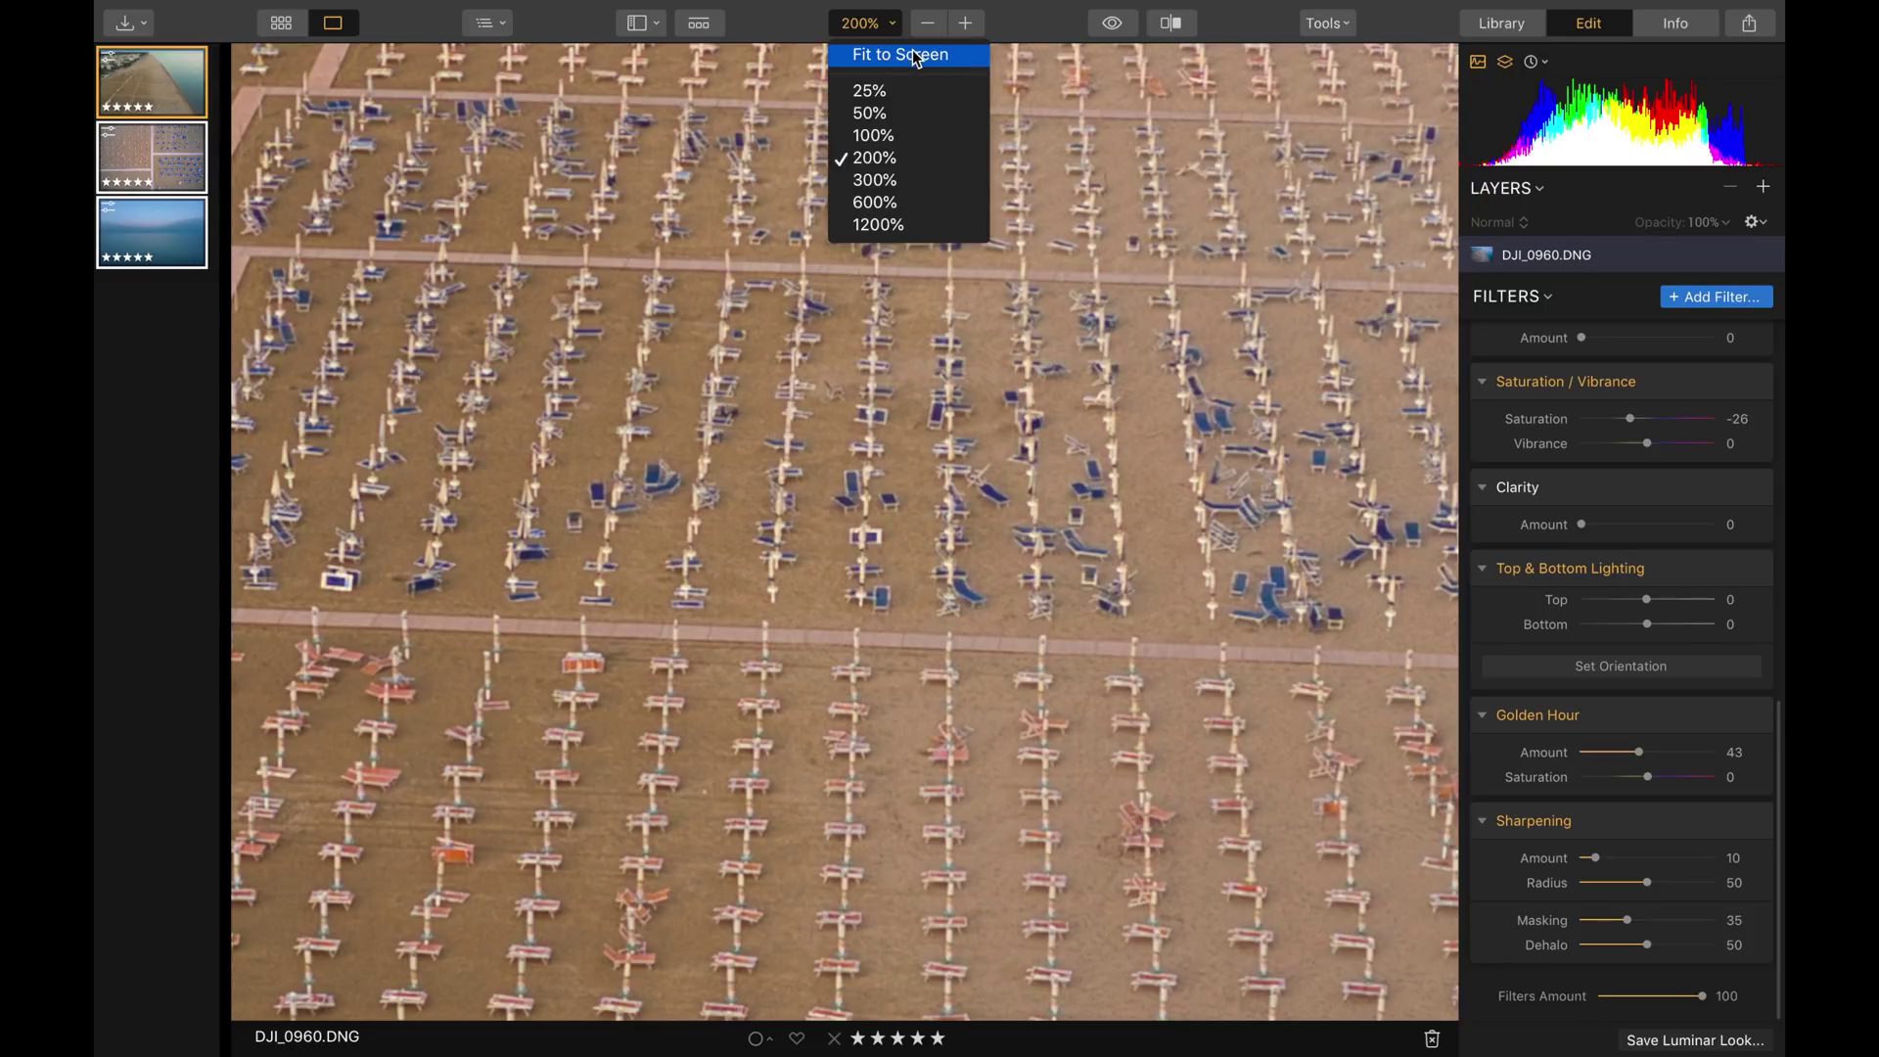
pyautogui.click(916, 58)
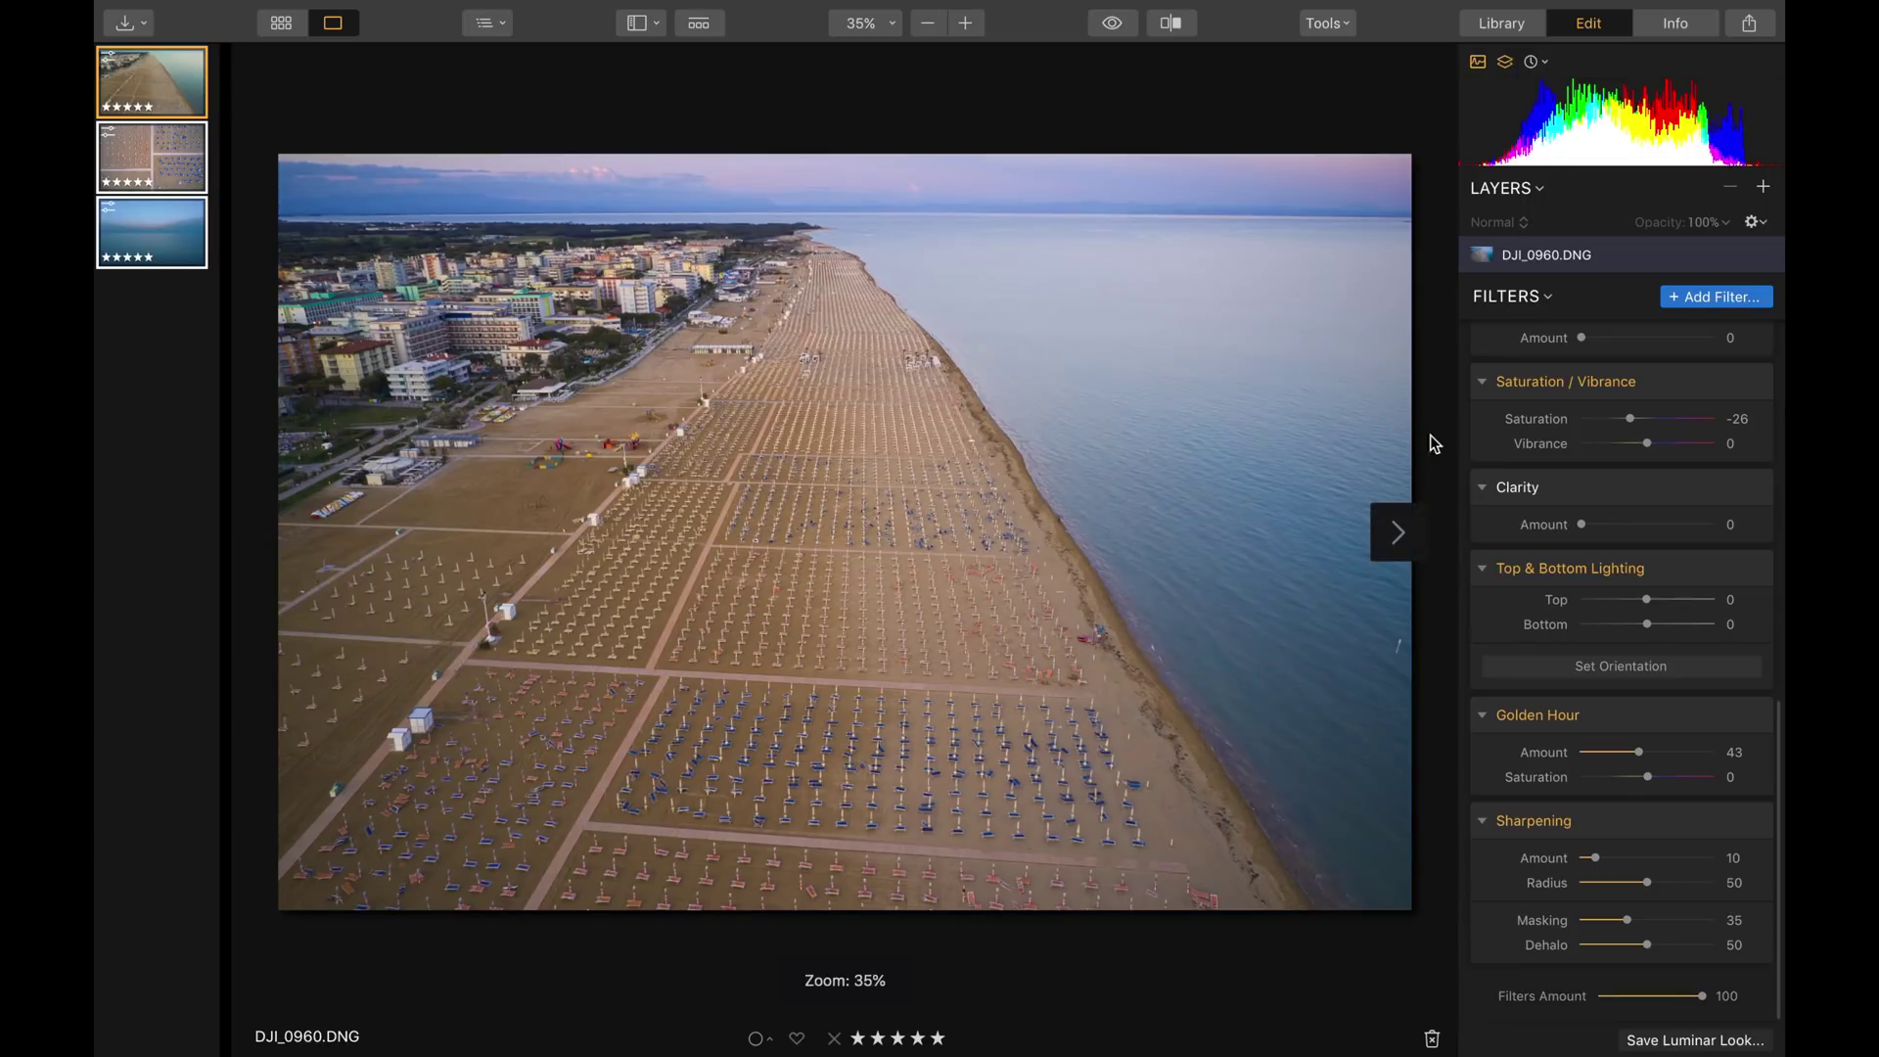
pyautogui.scroll(3, 1468, 600)
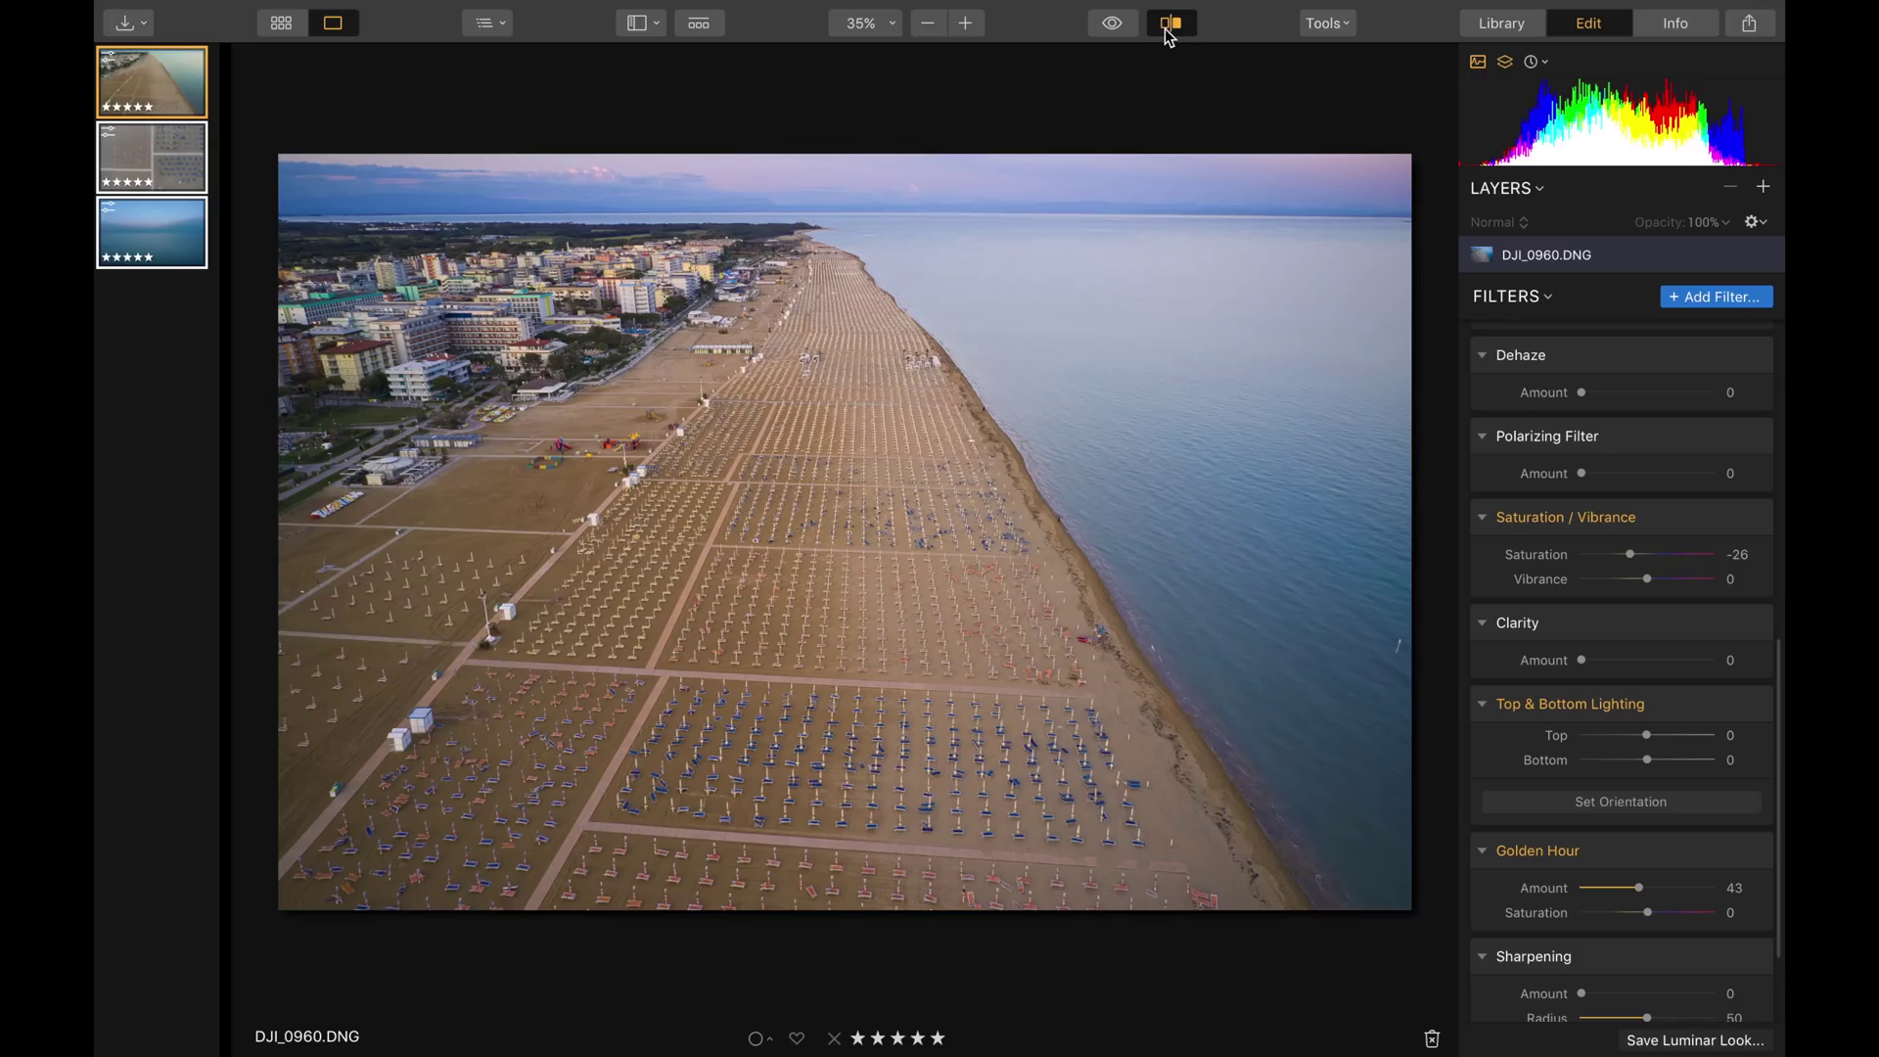
# Step: Sweep the Before/After divider across the beach photo, then switch to DJI_0976.DNG
pyautogui.click(1167, 24)
pyautogui.moveTo(849, 191); pyautogui.dragTo(531, 268)
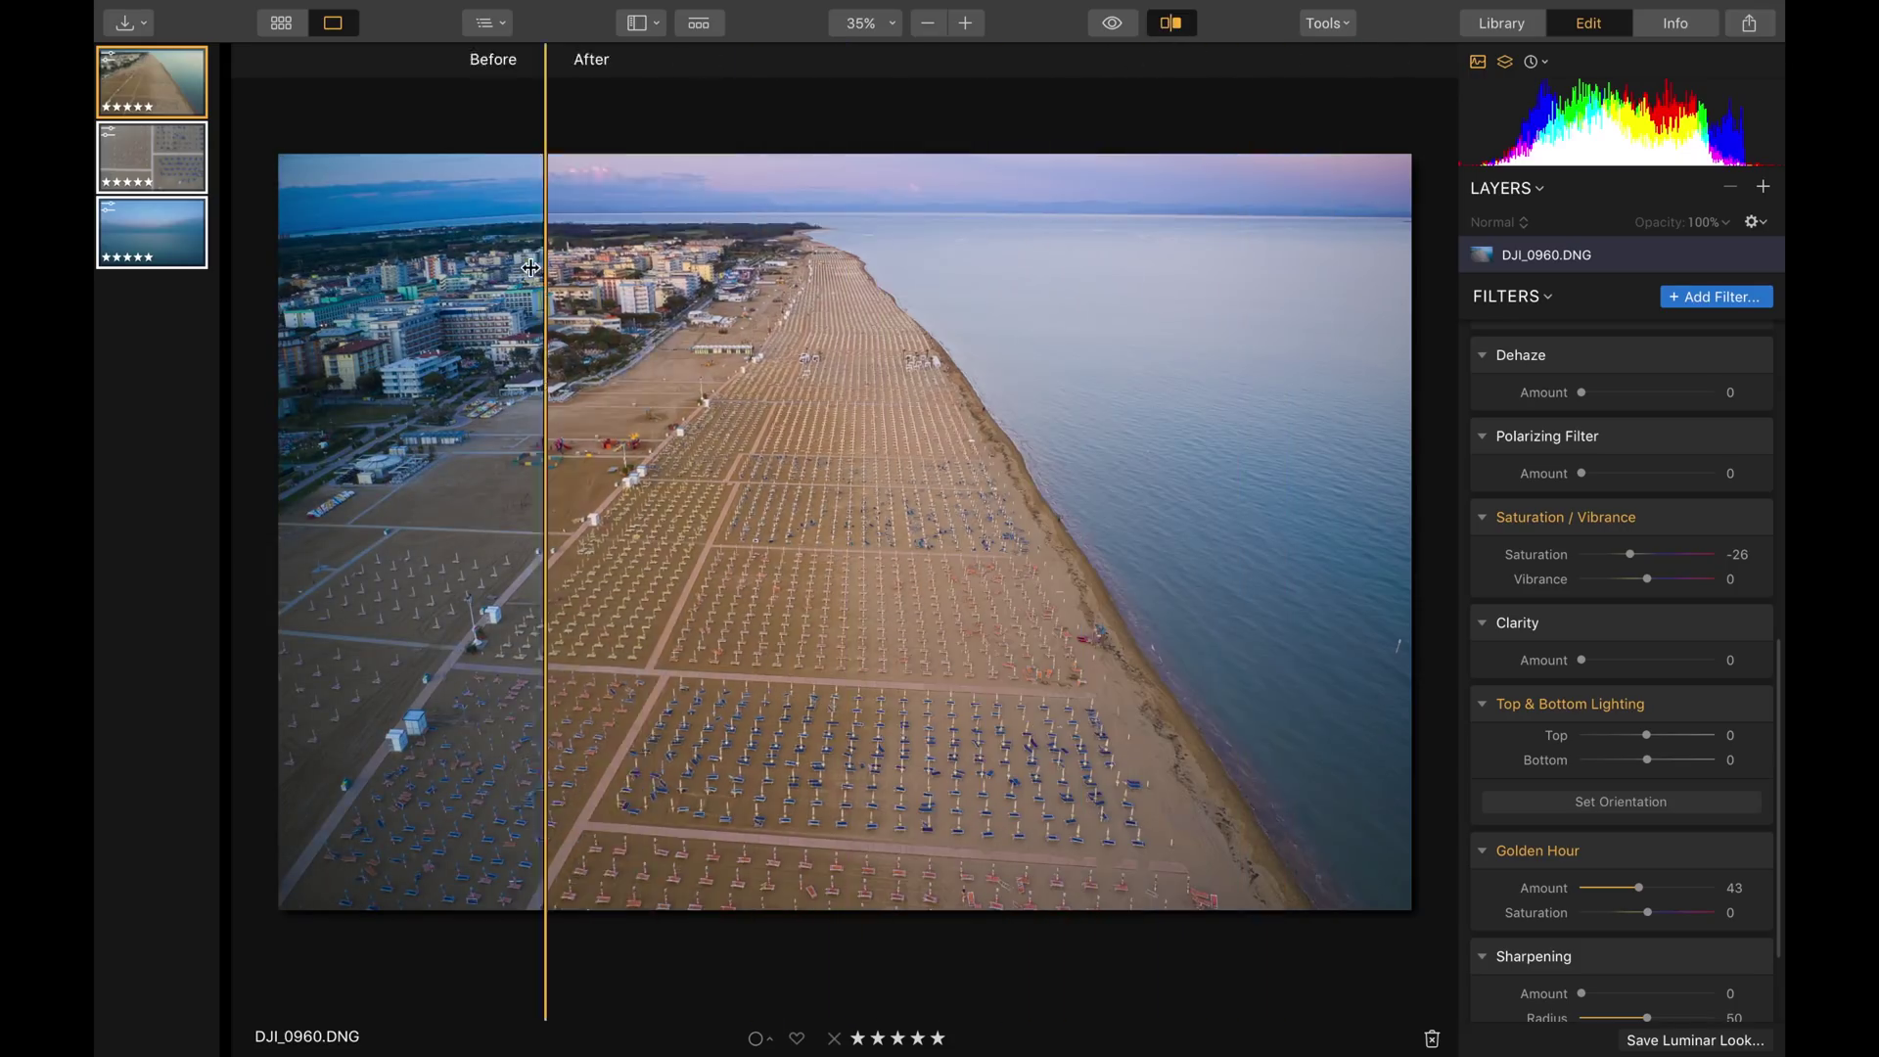
pyautogui.click(1115, 29)
pyautogui.click(182, 173)
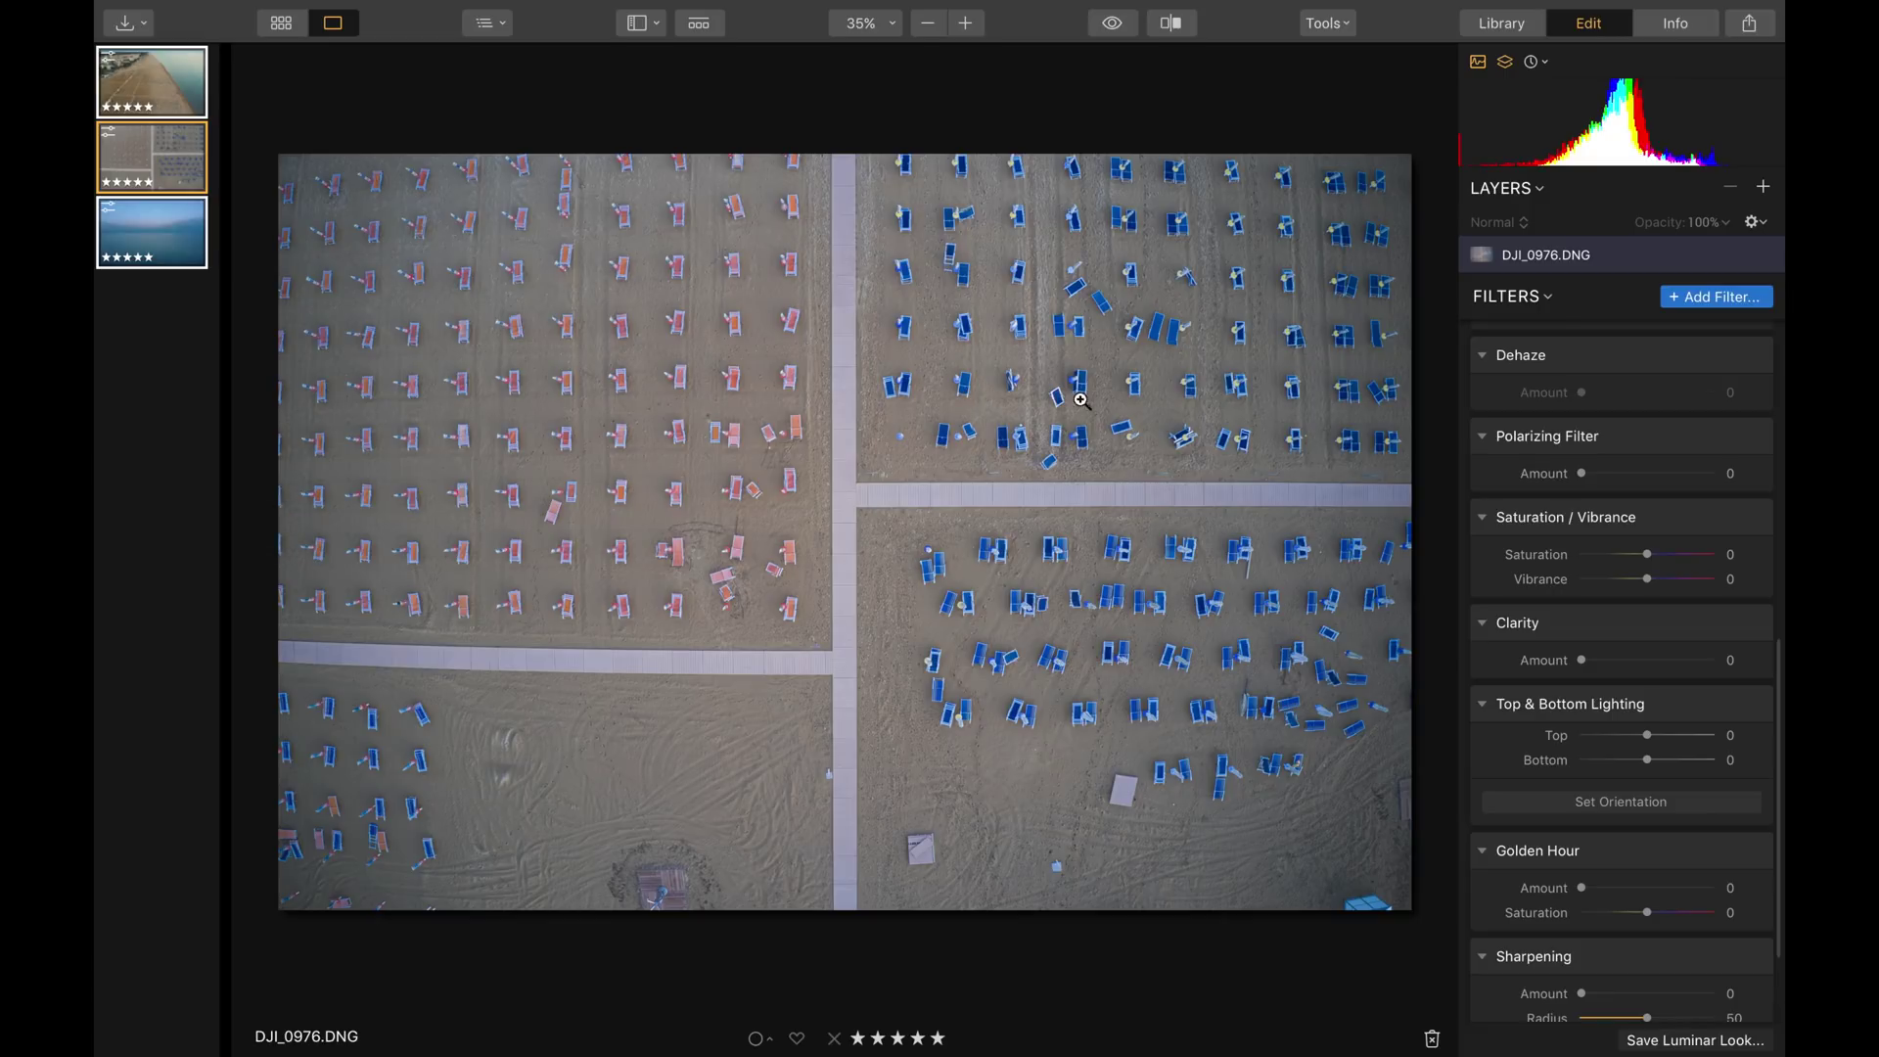
# Step: Turn on automatic Lens Distortion correction and set the Lens Distortion amount to -40
pyautogui.scroll(10, 1635, 436)
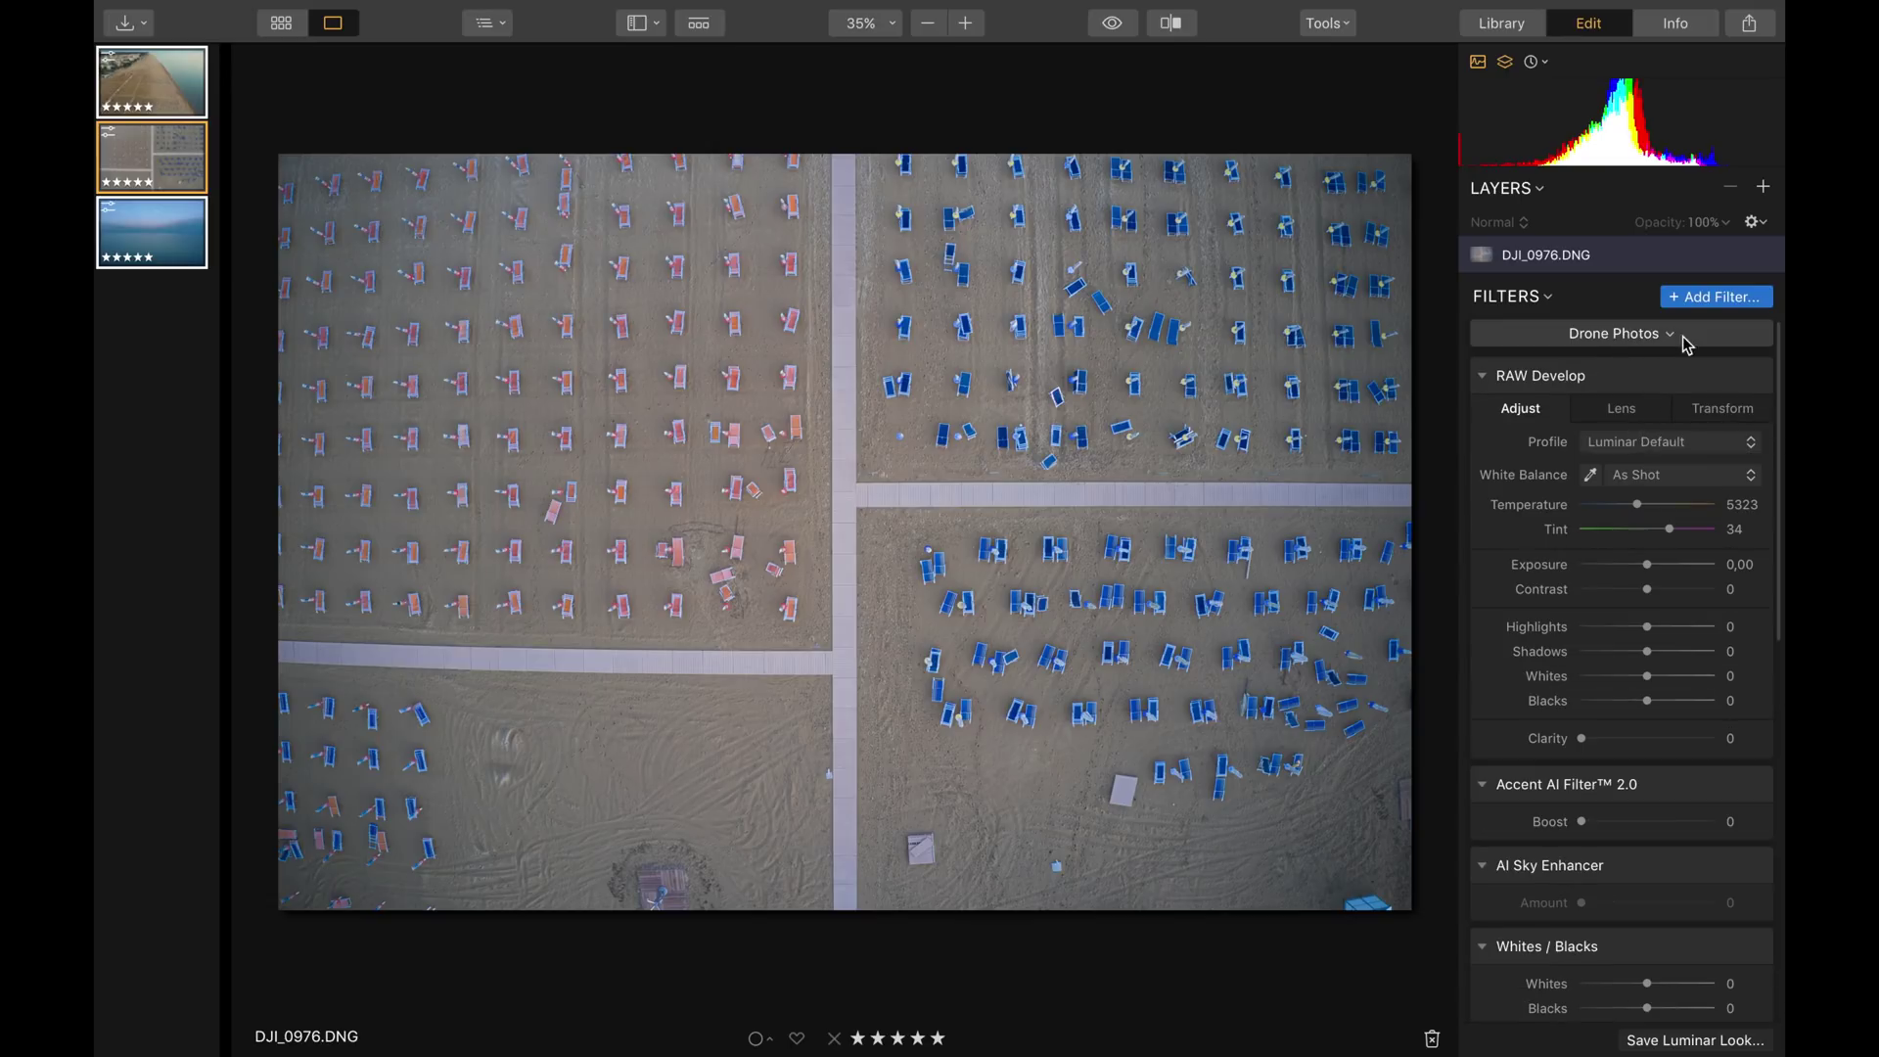
pyautogui.click(1631, 415)
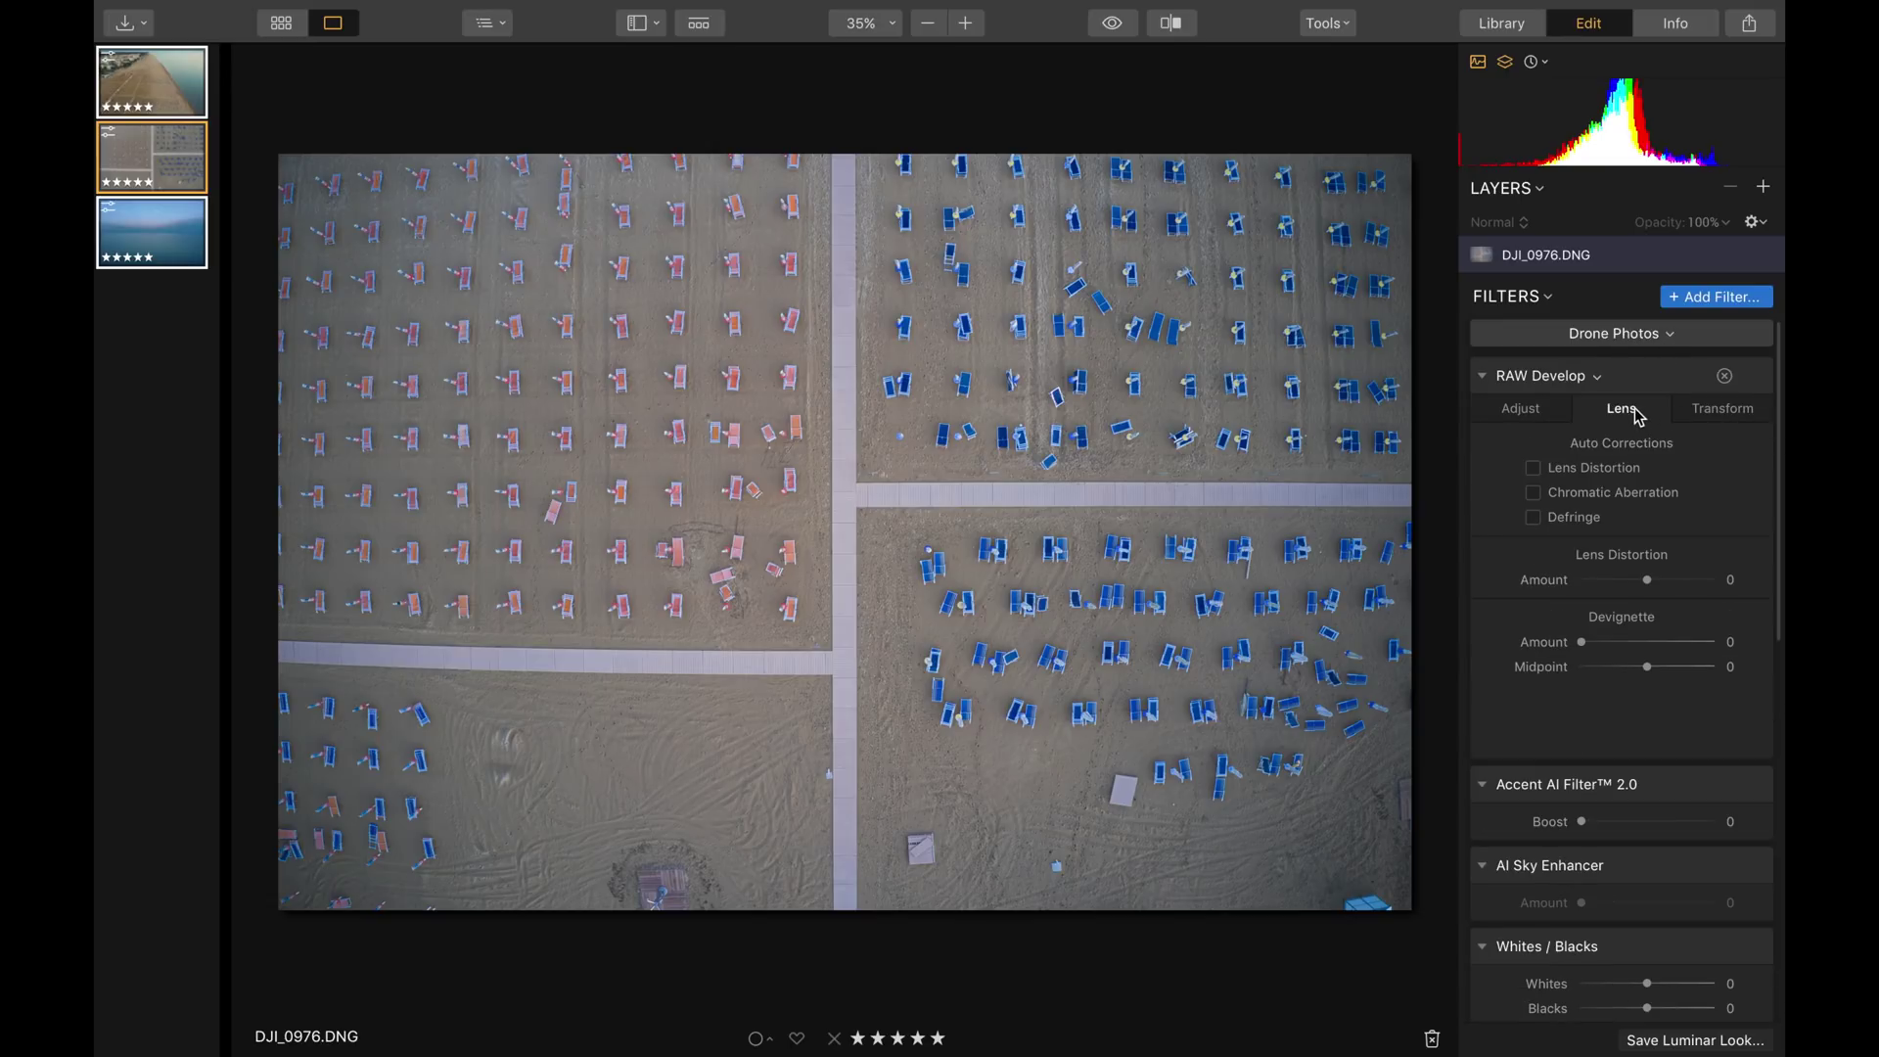
pyautogui.click(1537, 472)
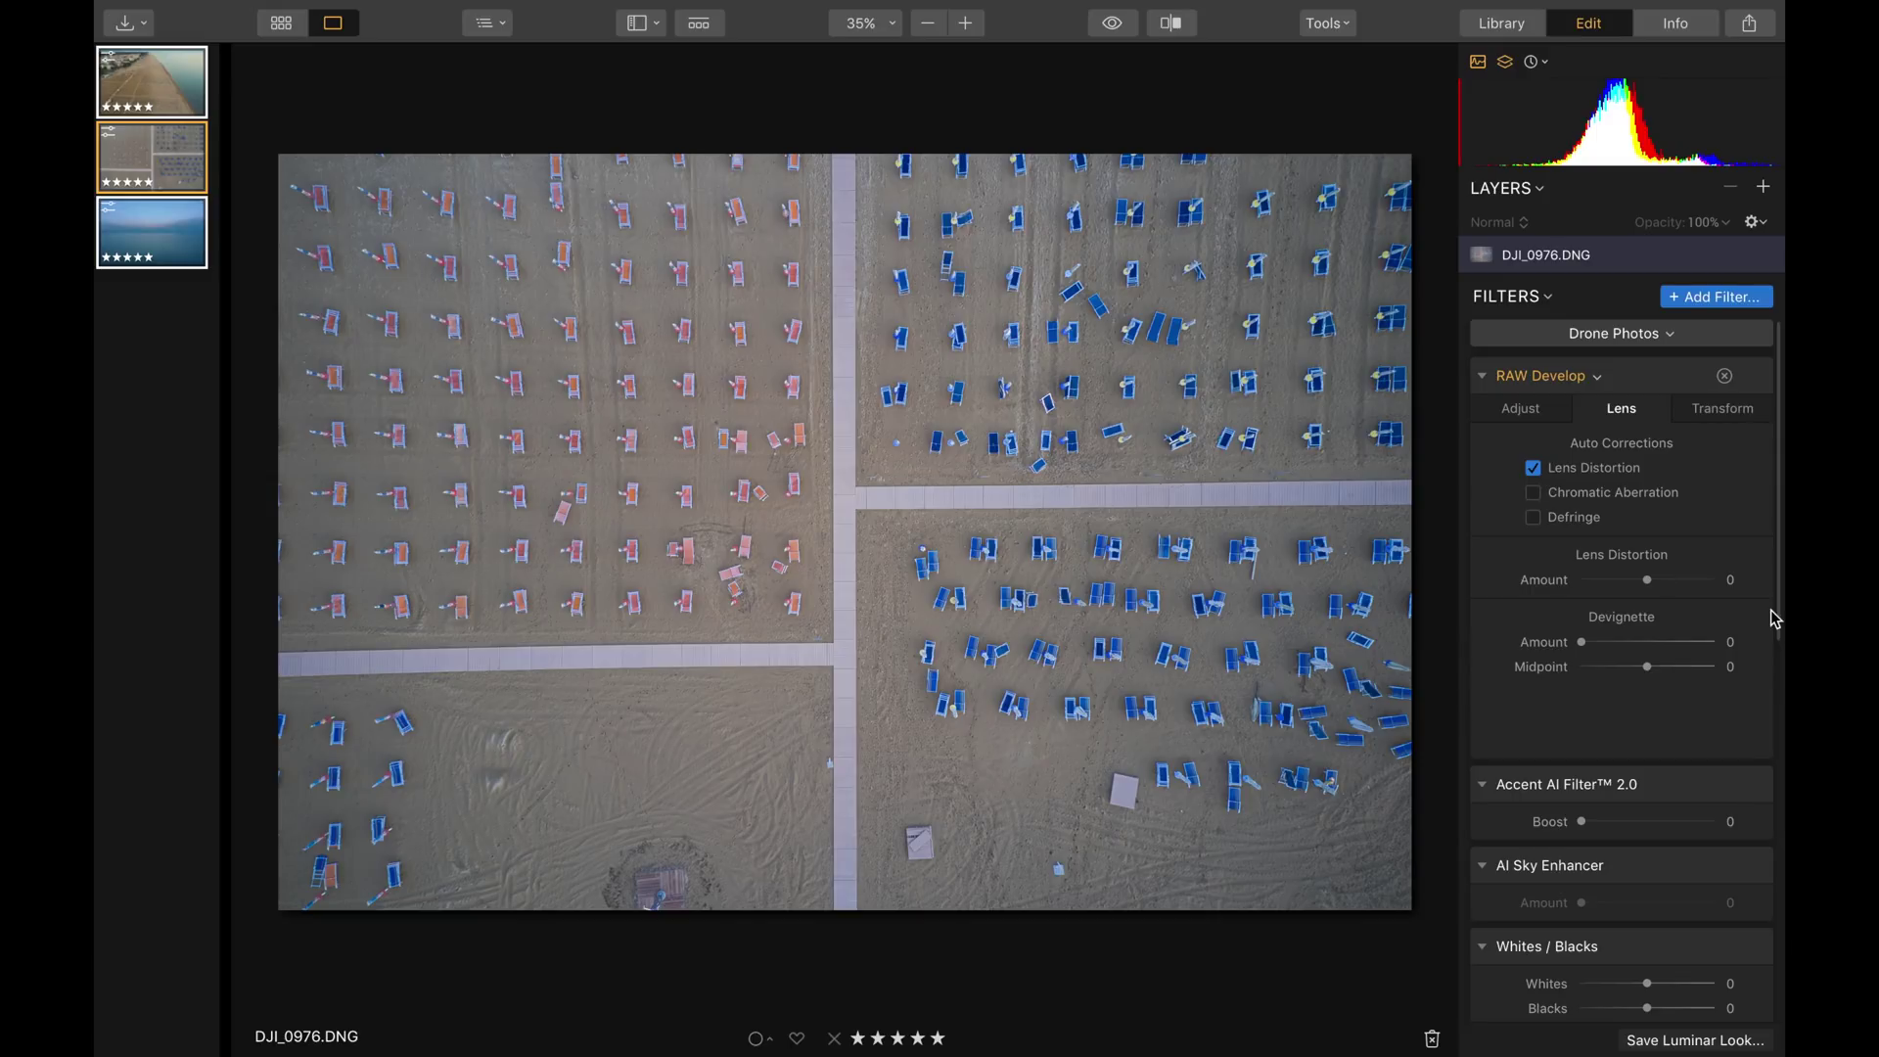
pyautogui.click(1648, 581)
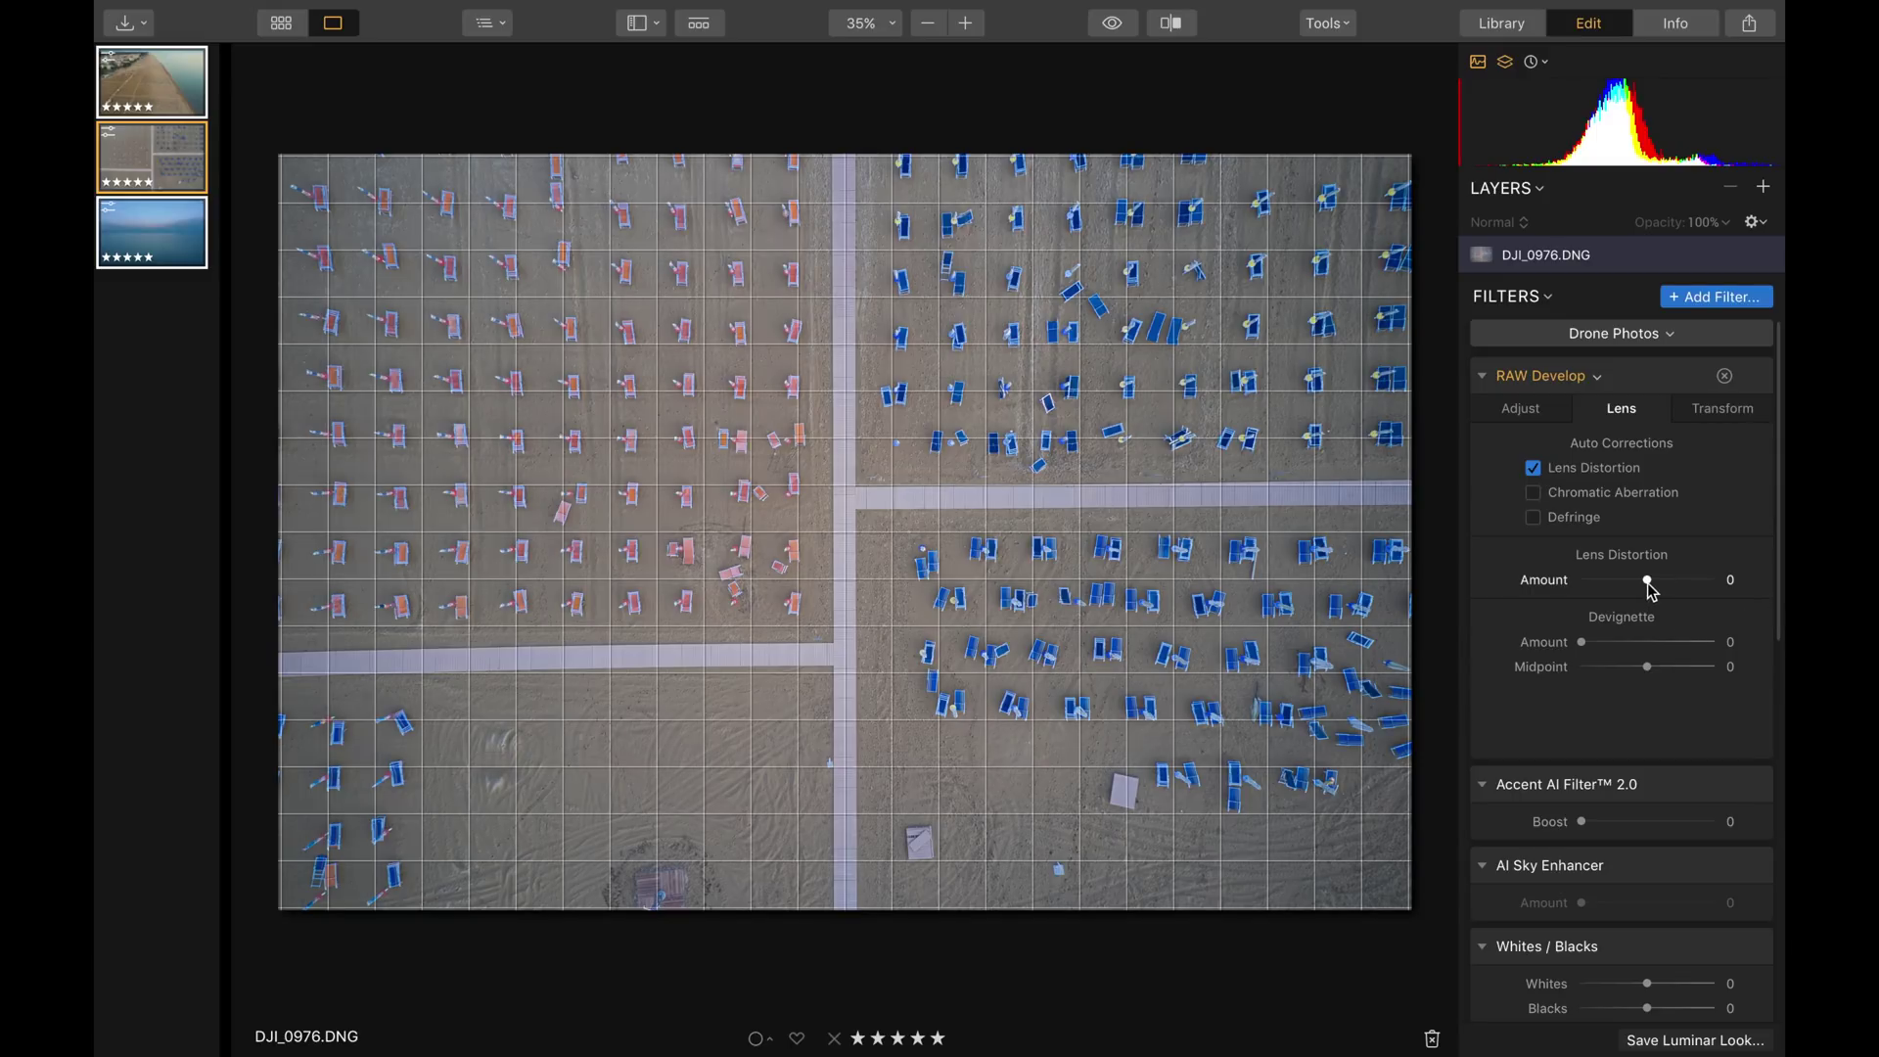
pyautogui.moveTo(1648, 583)
pyautogui.mouseDown()
pyautogui.moveTo(1567, 587)
pyautogui.moveTo(1620, 592)
pyautogui.mouseUp()
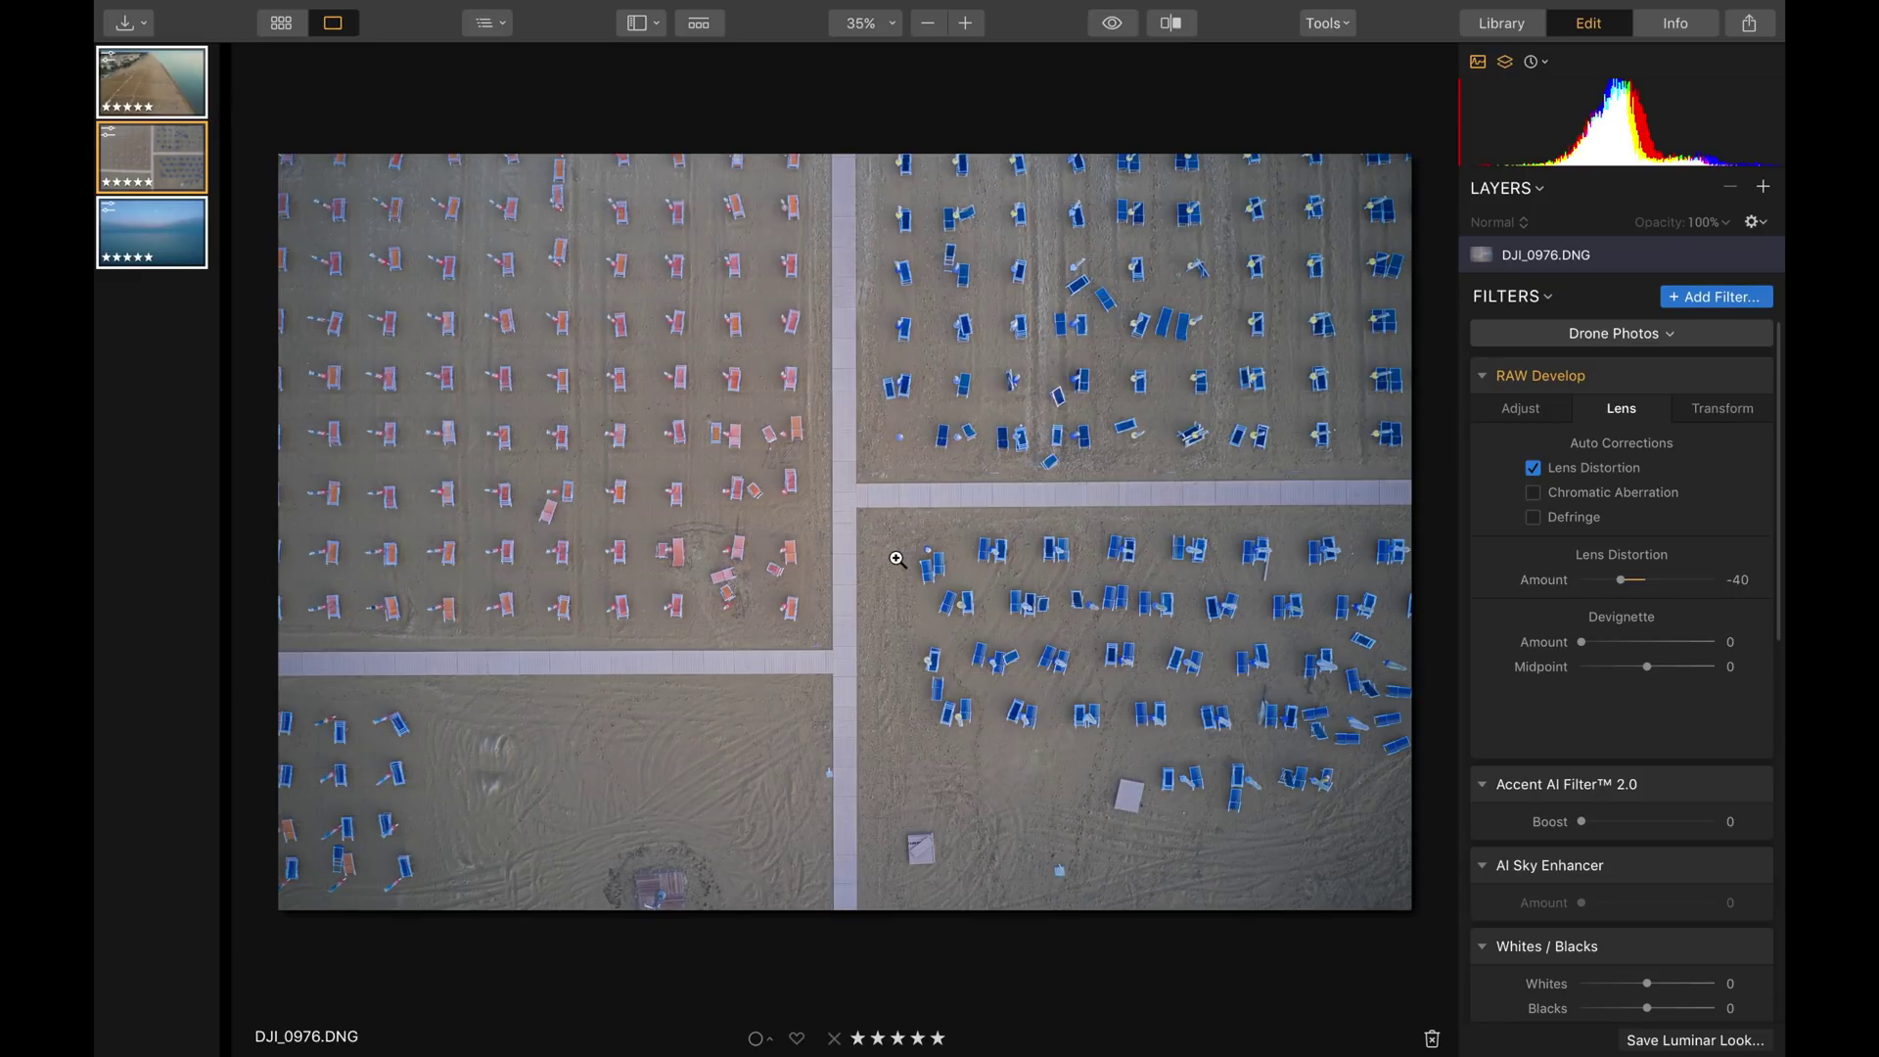
# Step: In the Adjust tab, set Highlights to 22 and Shadows to -8
pyautogui.click(1521, 411)
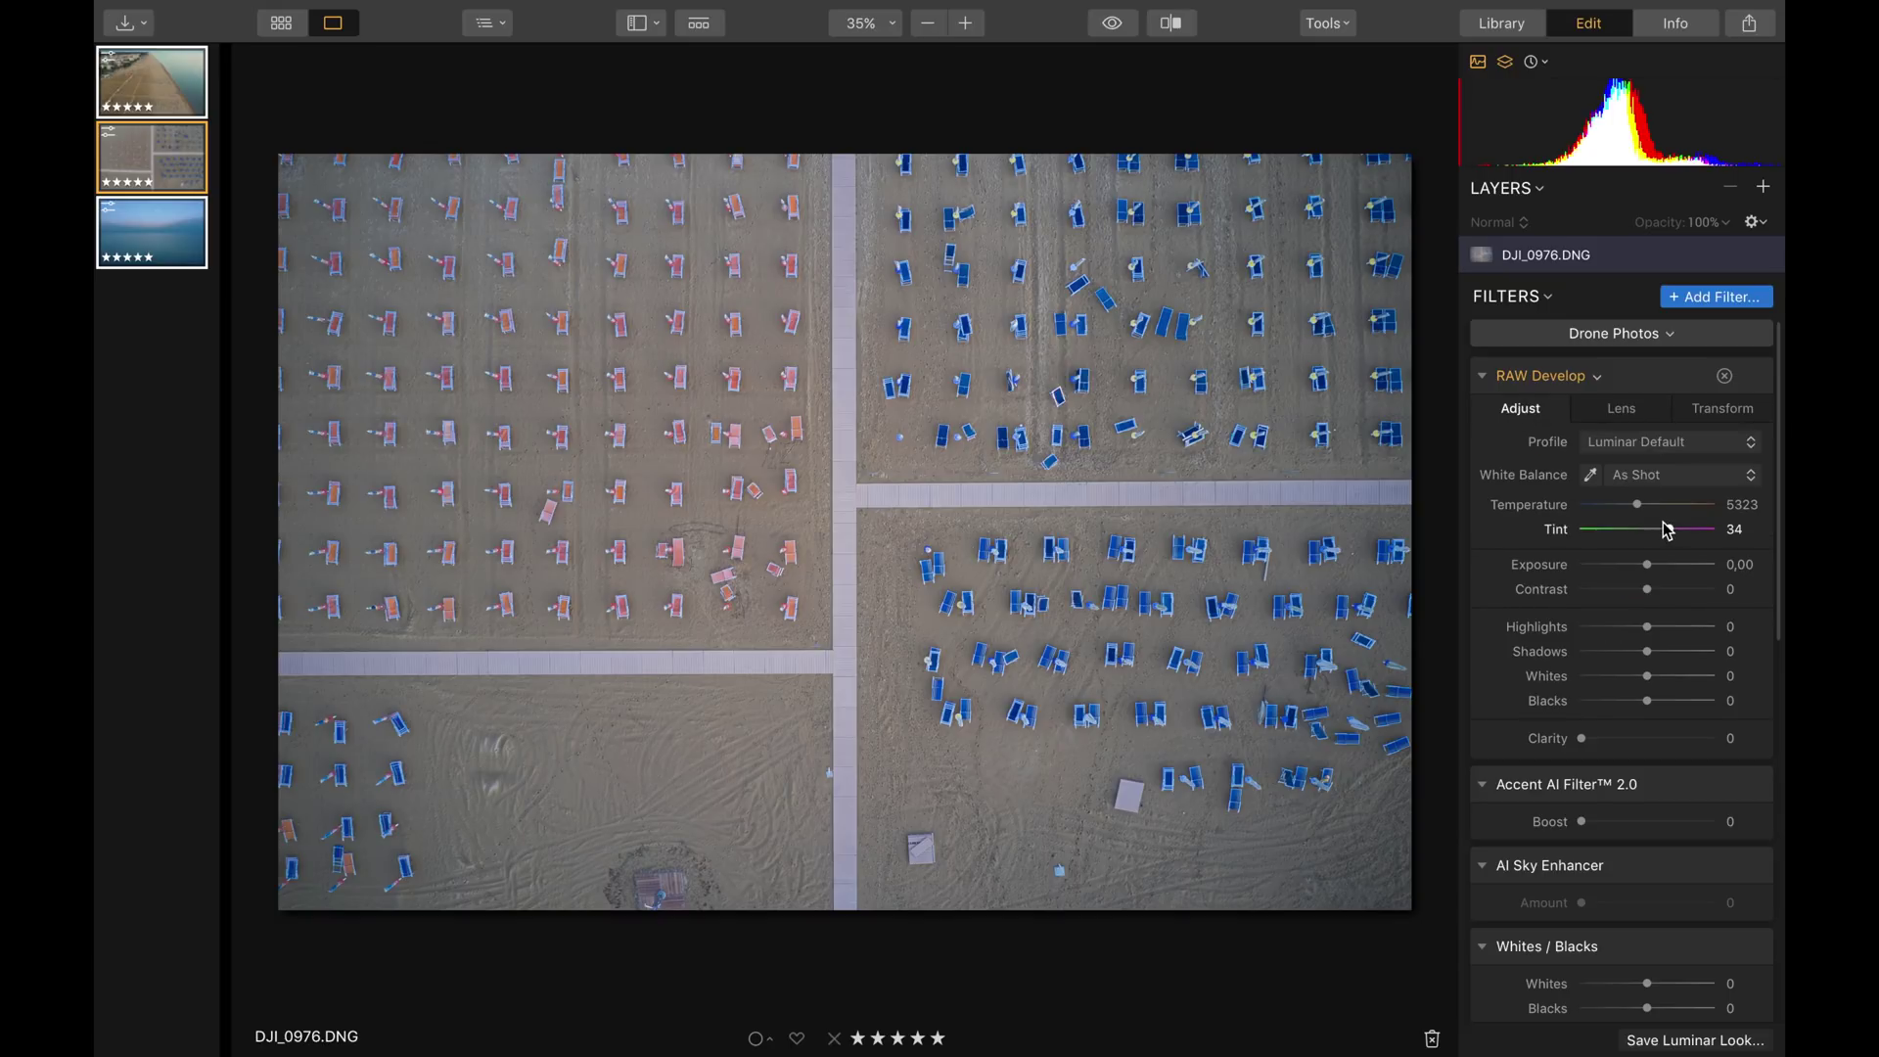
pyautogui.moveTo(1652, 635)
pyautogui.mouseDown()
pyautogui.moveTo(1628, 632)
pyautogui.moveTo(1683, 632)
pyautogui.moveTo(1670, 643)
pyautogui.mouseUp()
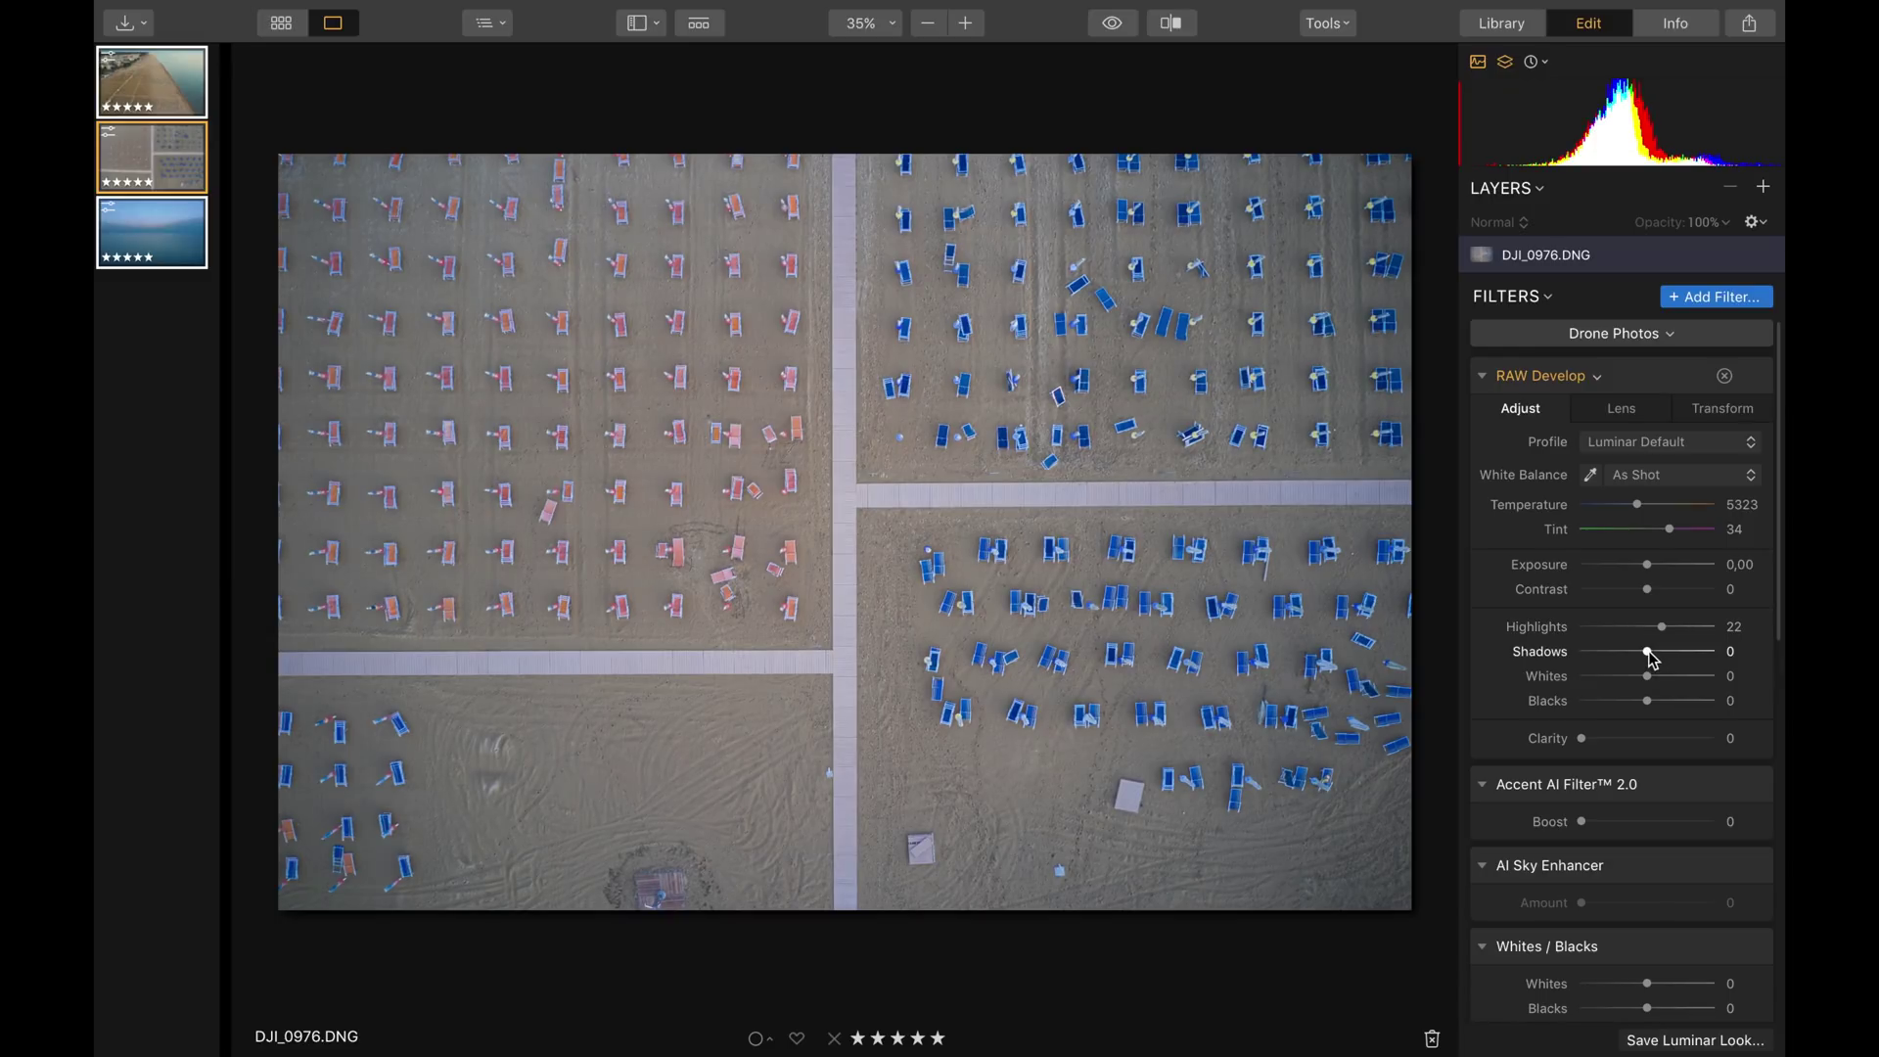
pyautogui.moveTo(1652, 658)
pyautogui.mouseDown()
pyautogui.moveTo(1562, 656)
pyautogui.moveTo(1703, 654)
pyautogui.moveTo(1626, 661)
pyautogui.moveTo(1669, 659)
pyautogui.moveTo(1643, 661)
pyautogui.mouseUp()
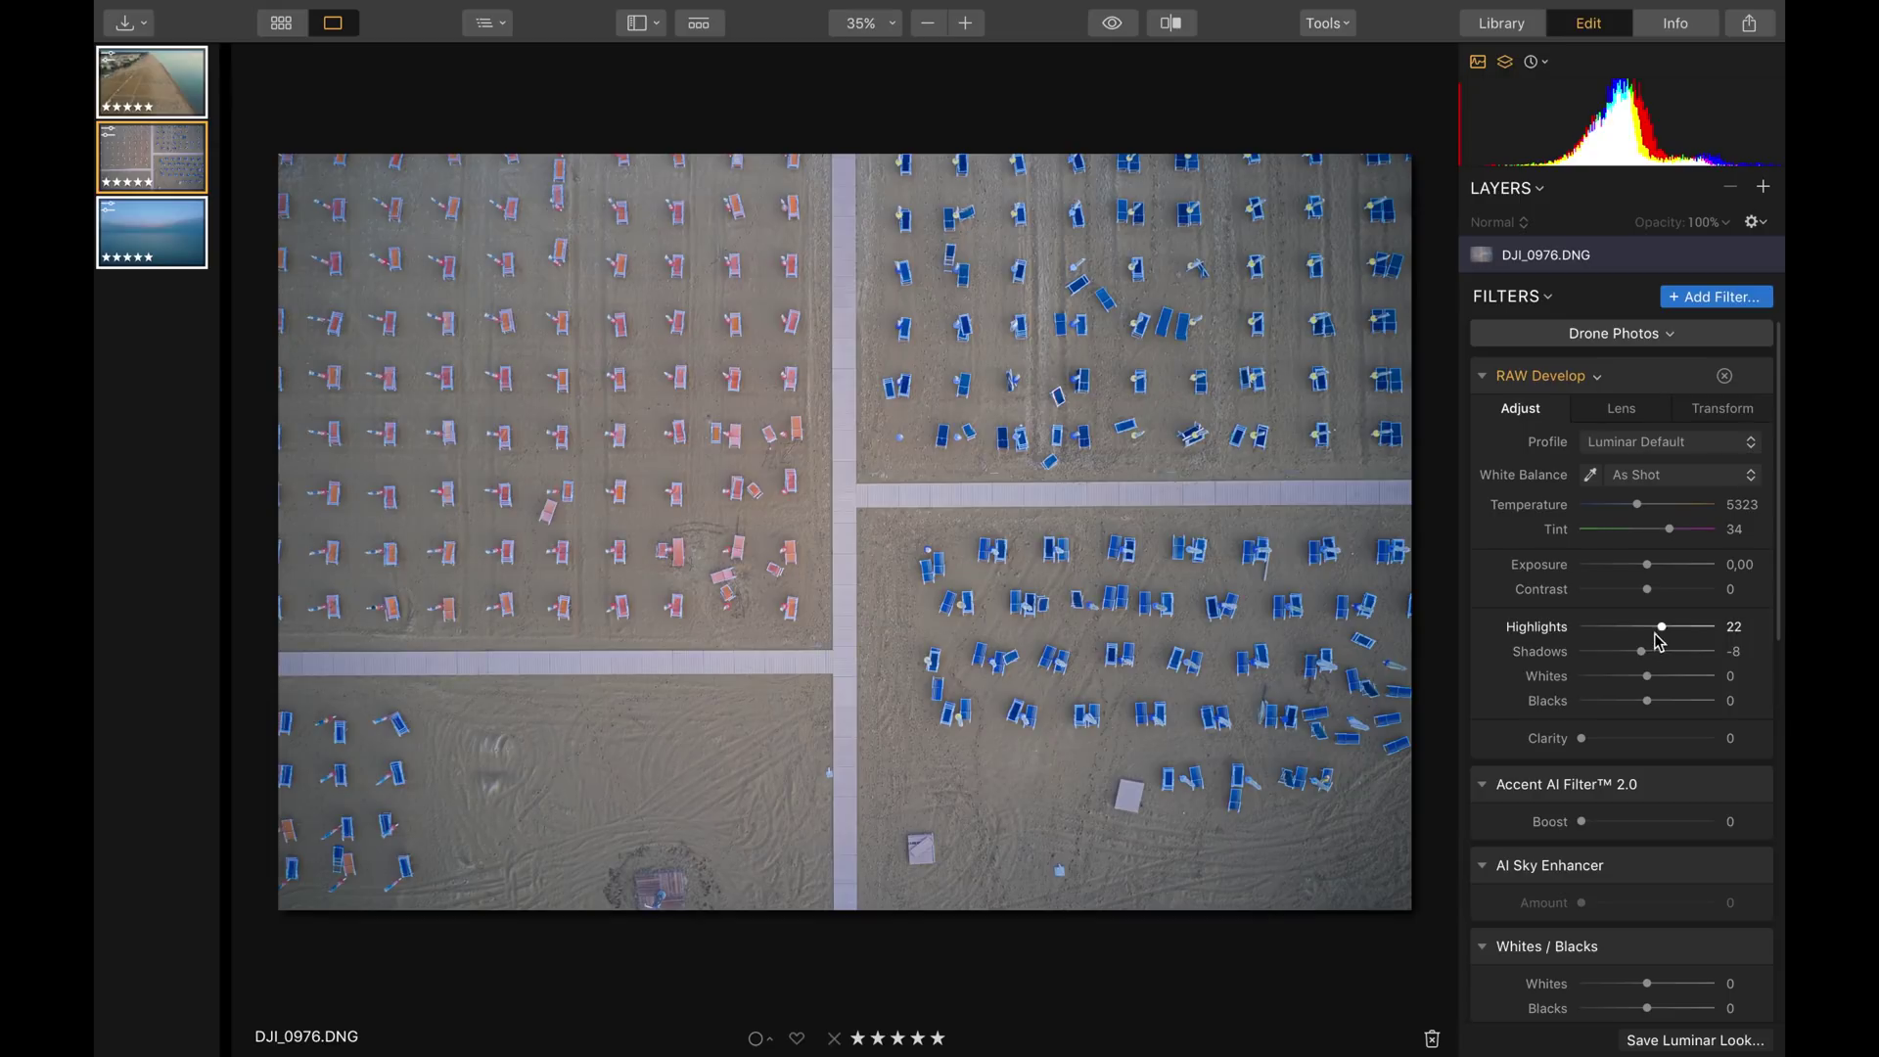
pyautogui.scroll(-1, 1653, 612)
pyautogui.scroll(-5, 1654, 612)
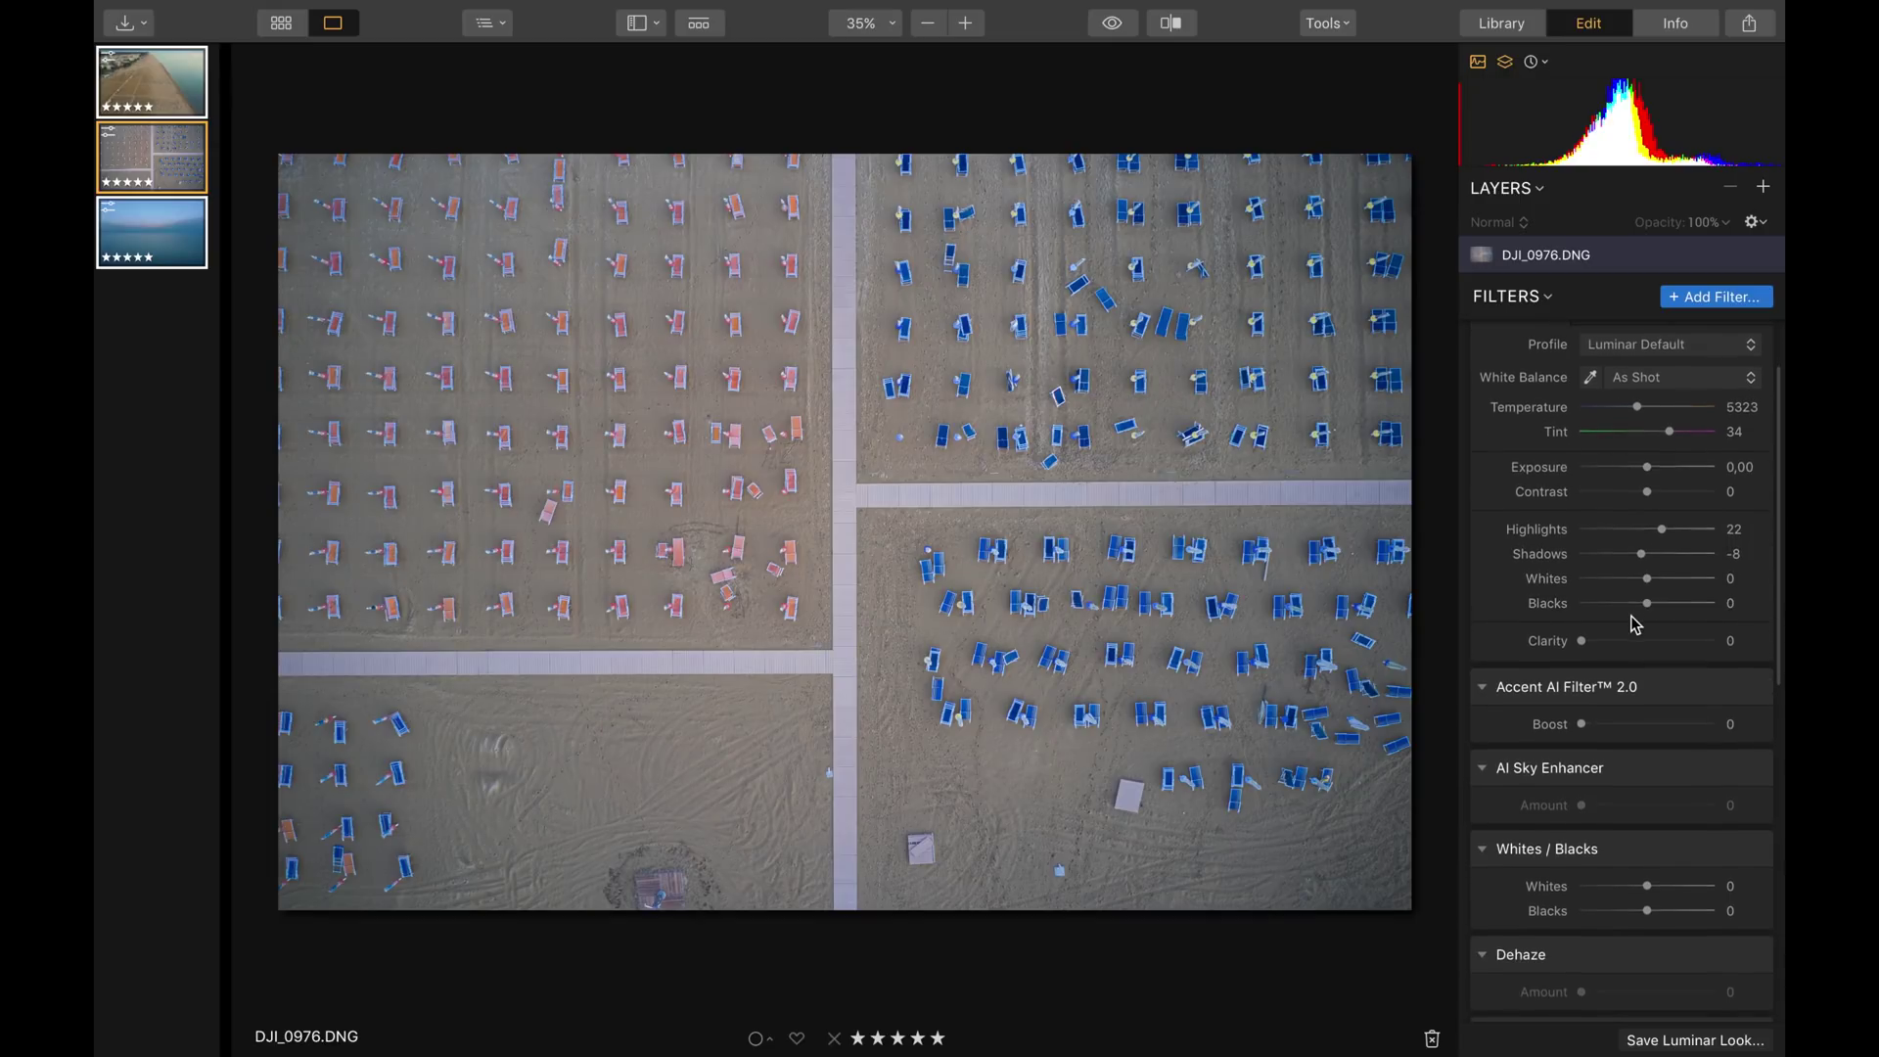
# Step: Set the Accent AI Filter 2.0 Boost slider to 23
pyautogui.moveTo(1607, 685)
pyautogui.moveTo(1577, 725)
pyautogui.mouseDown()
pyautogui.moveTo(1733, 736)
pyautogui.moveTo(1572, 725)
pyautogui.moveTo(1595, 720)
pyautogui.mouseUp()
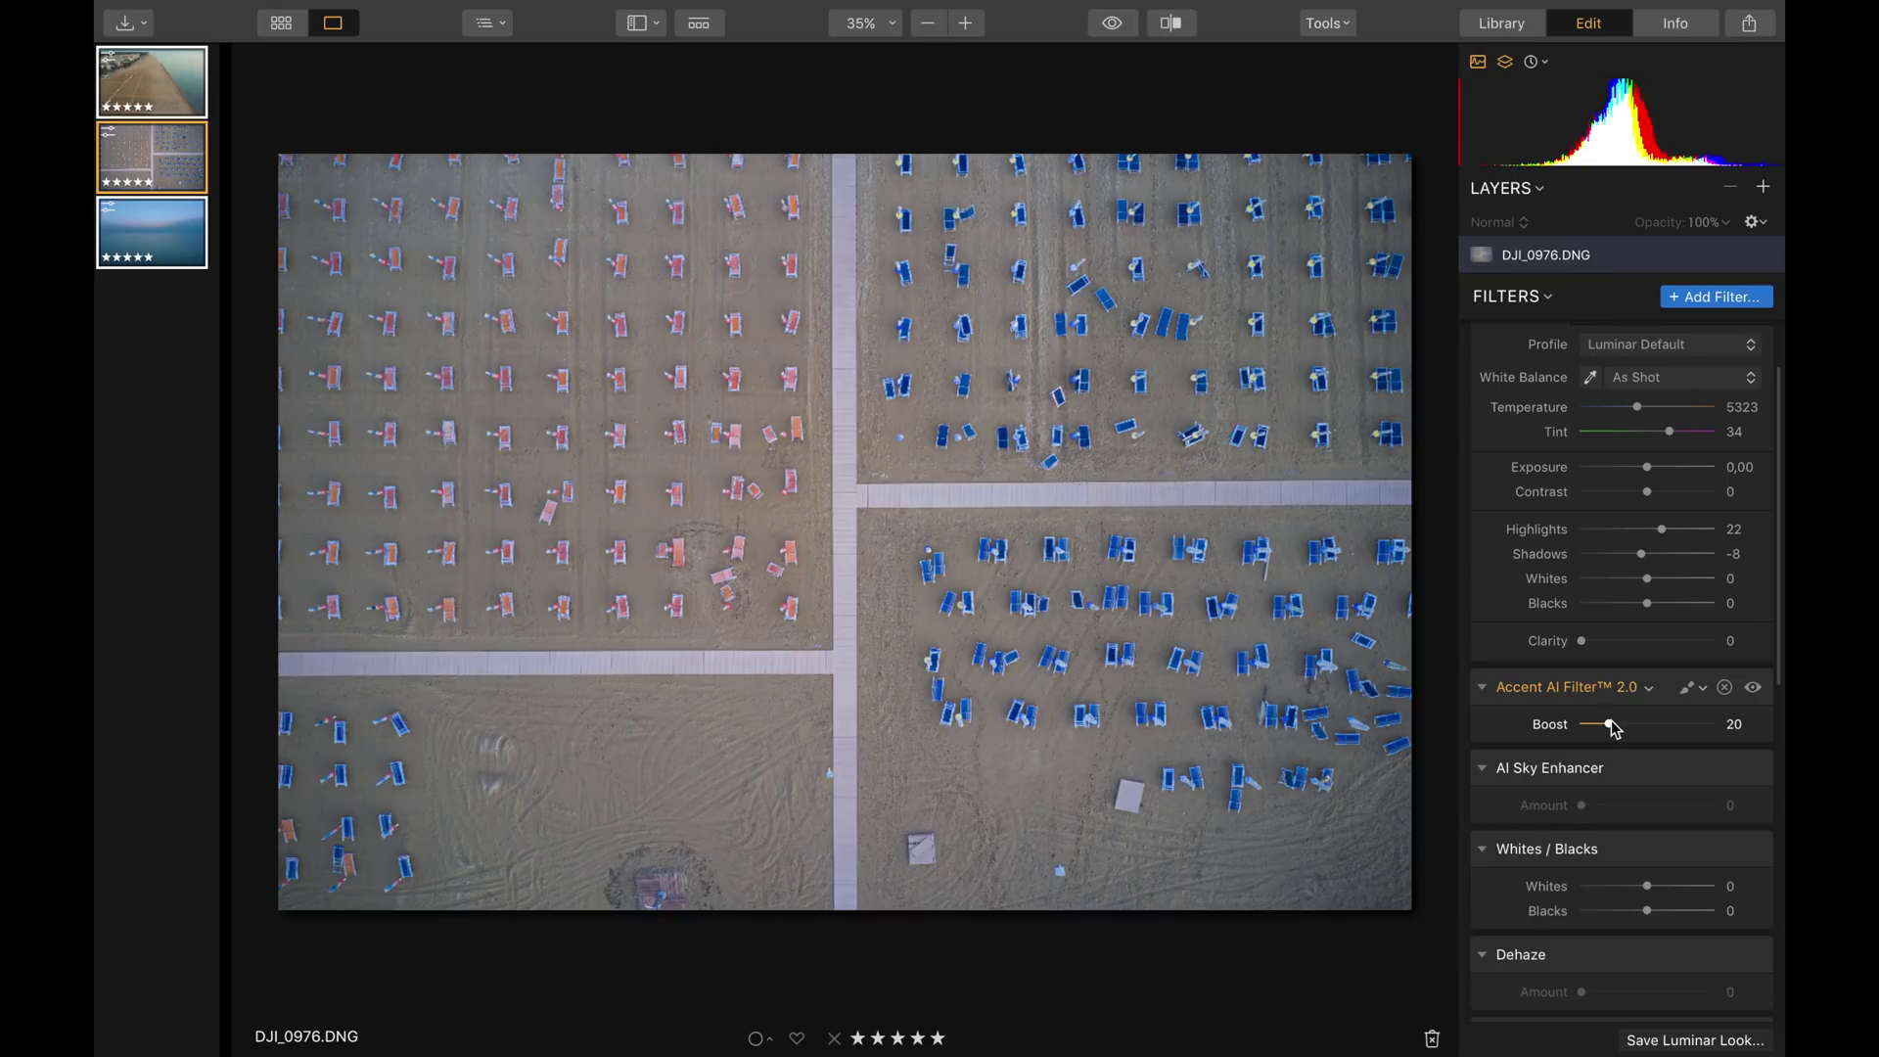
pyautogui.moveTo(1625, 730)
pyautogui.mouseDown()
pyautogui.moveTo(1688, 727)
pyautogui.moveTo(1617, 730)
pyautogui.mouseUp()
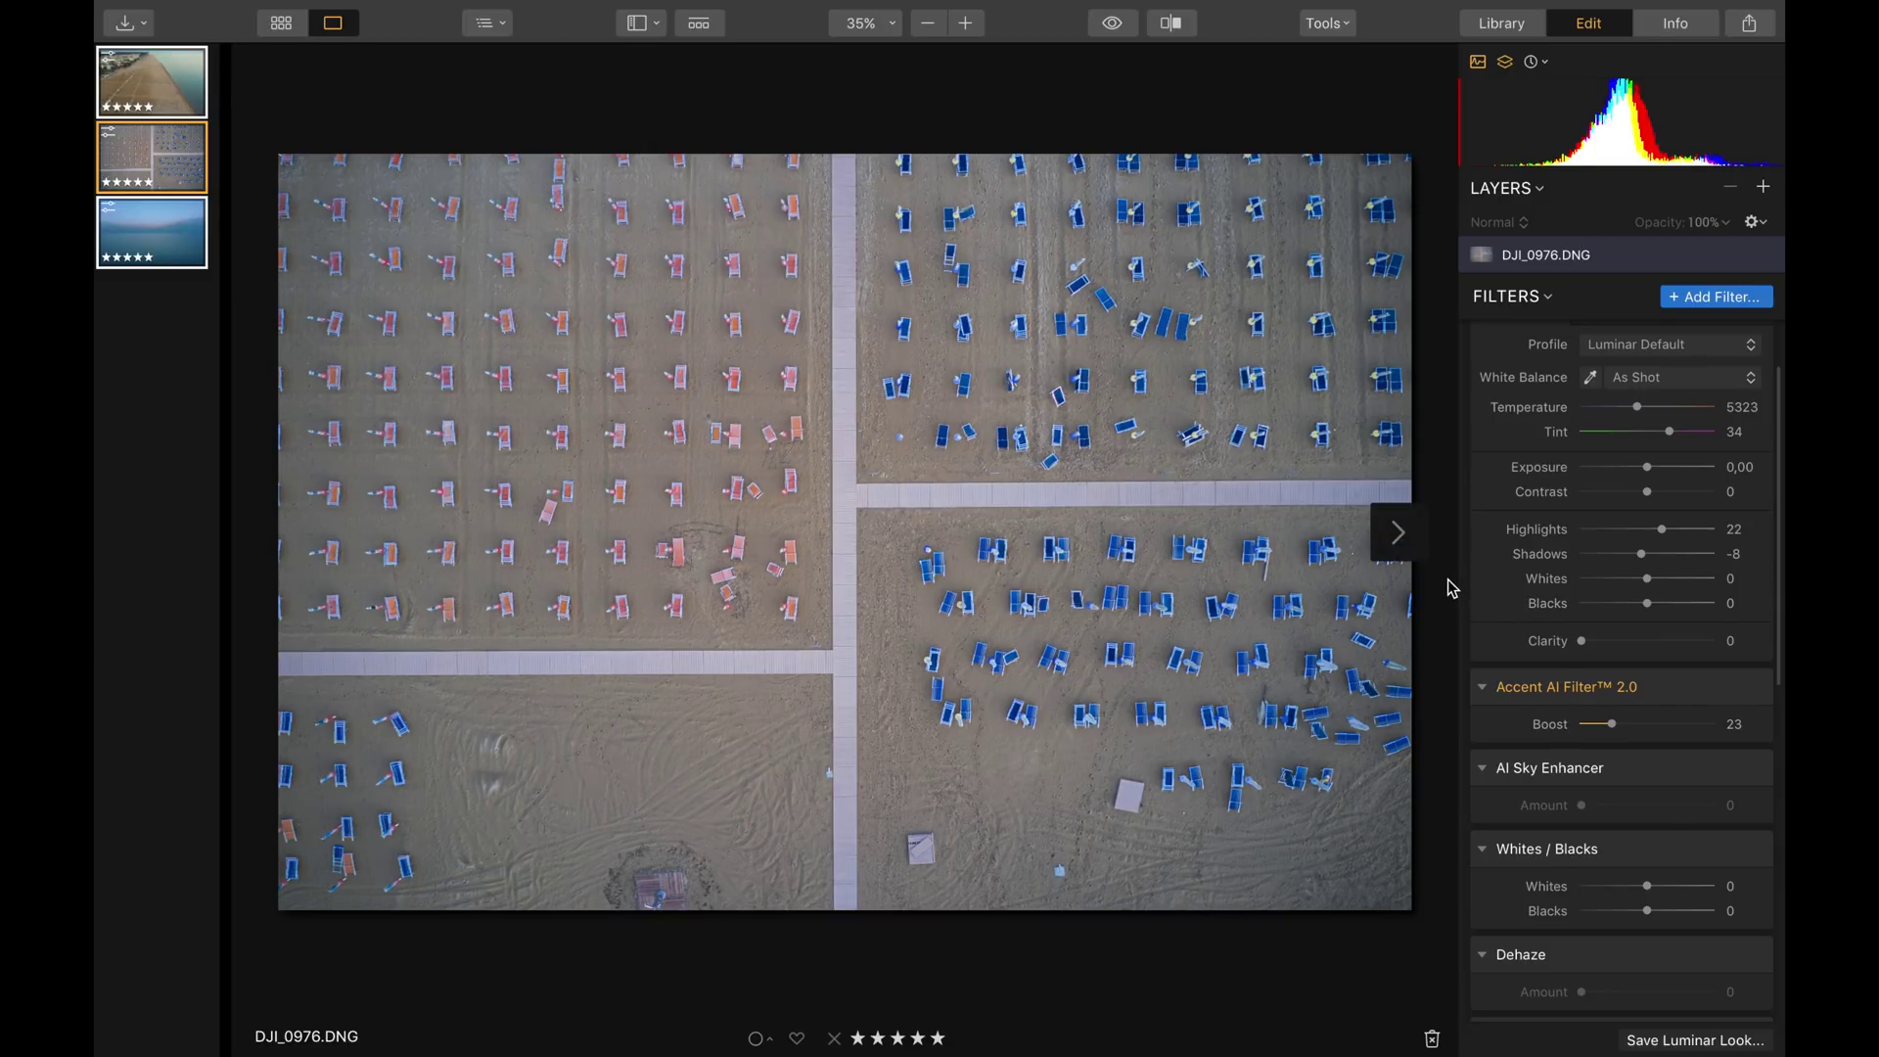
# Step: Set Golden Hour Amount to 50 and its Saturation to -56
pyautogui.scroll(-10, 1635, 534)
pyautogui.moveTo(1652, 868); pyautogui.dragTo(1657, 884)
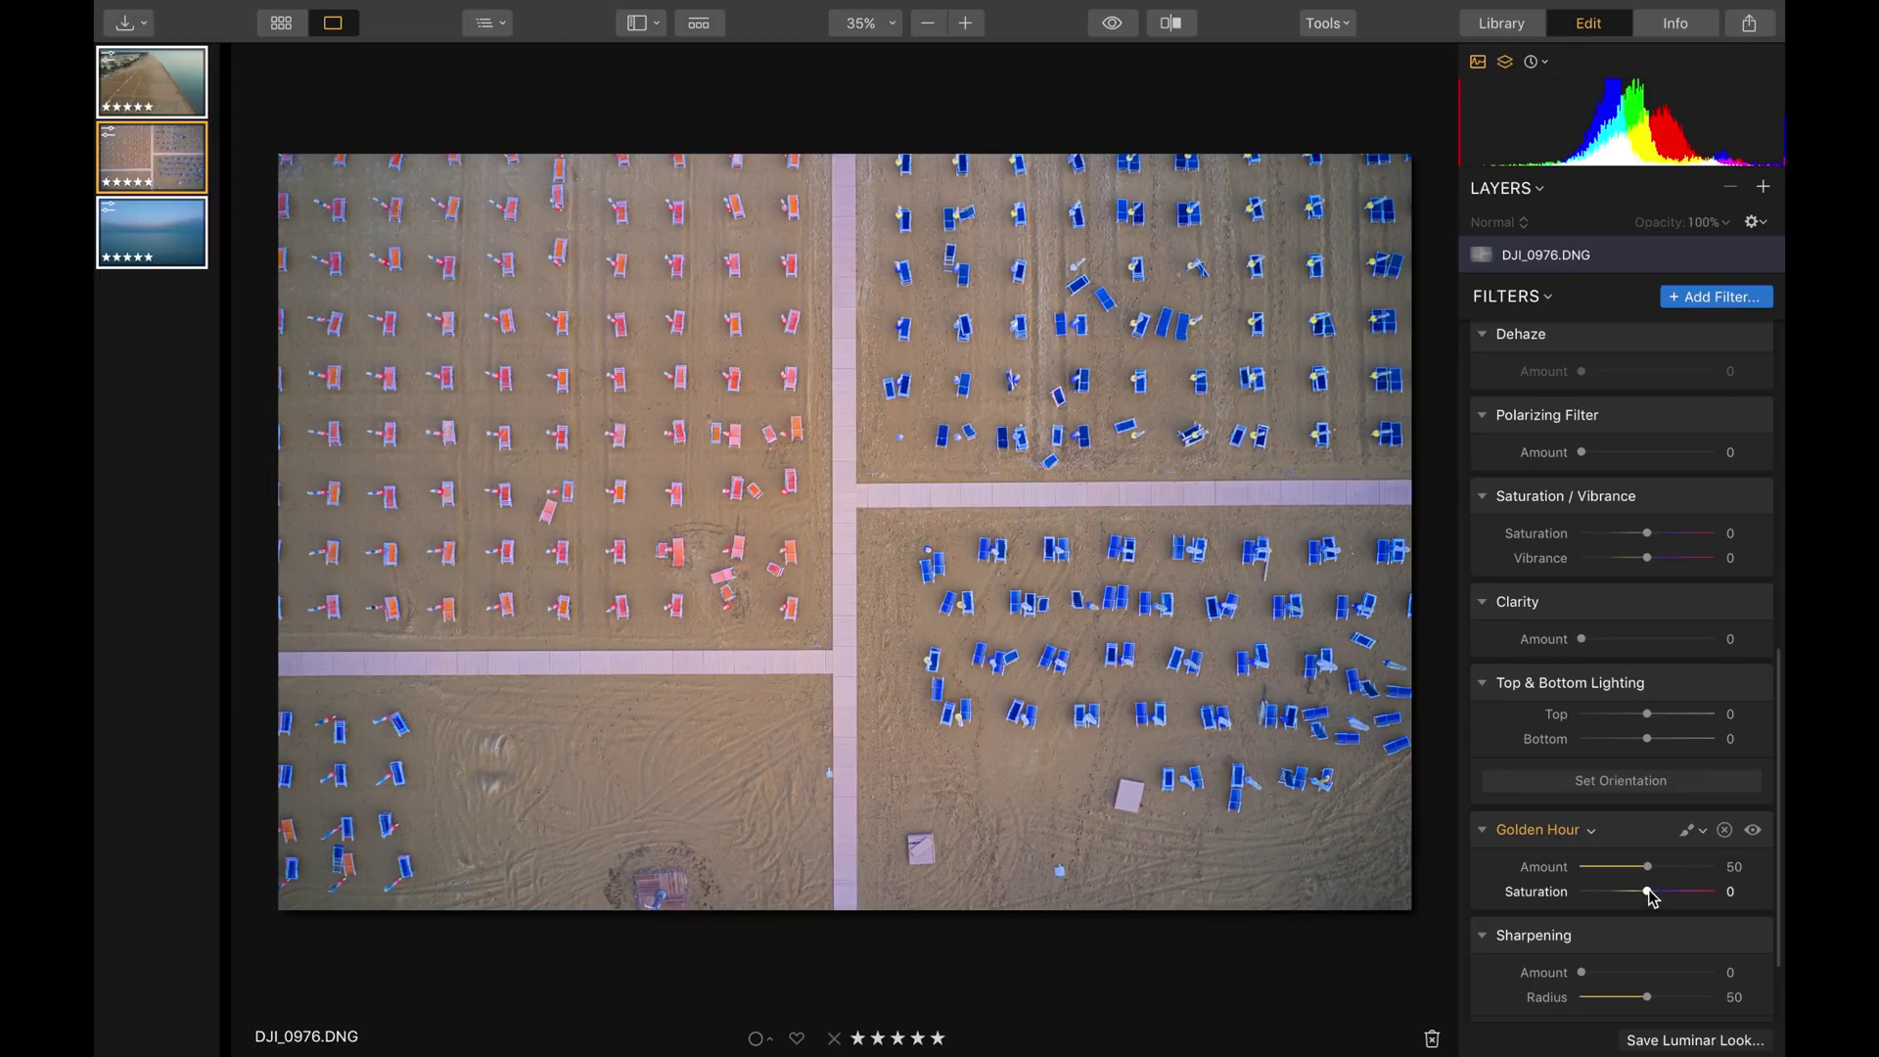
pyautogui.moveTo(1648, 891); pyautogui.dragTo(1610, 892)
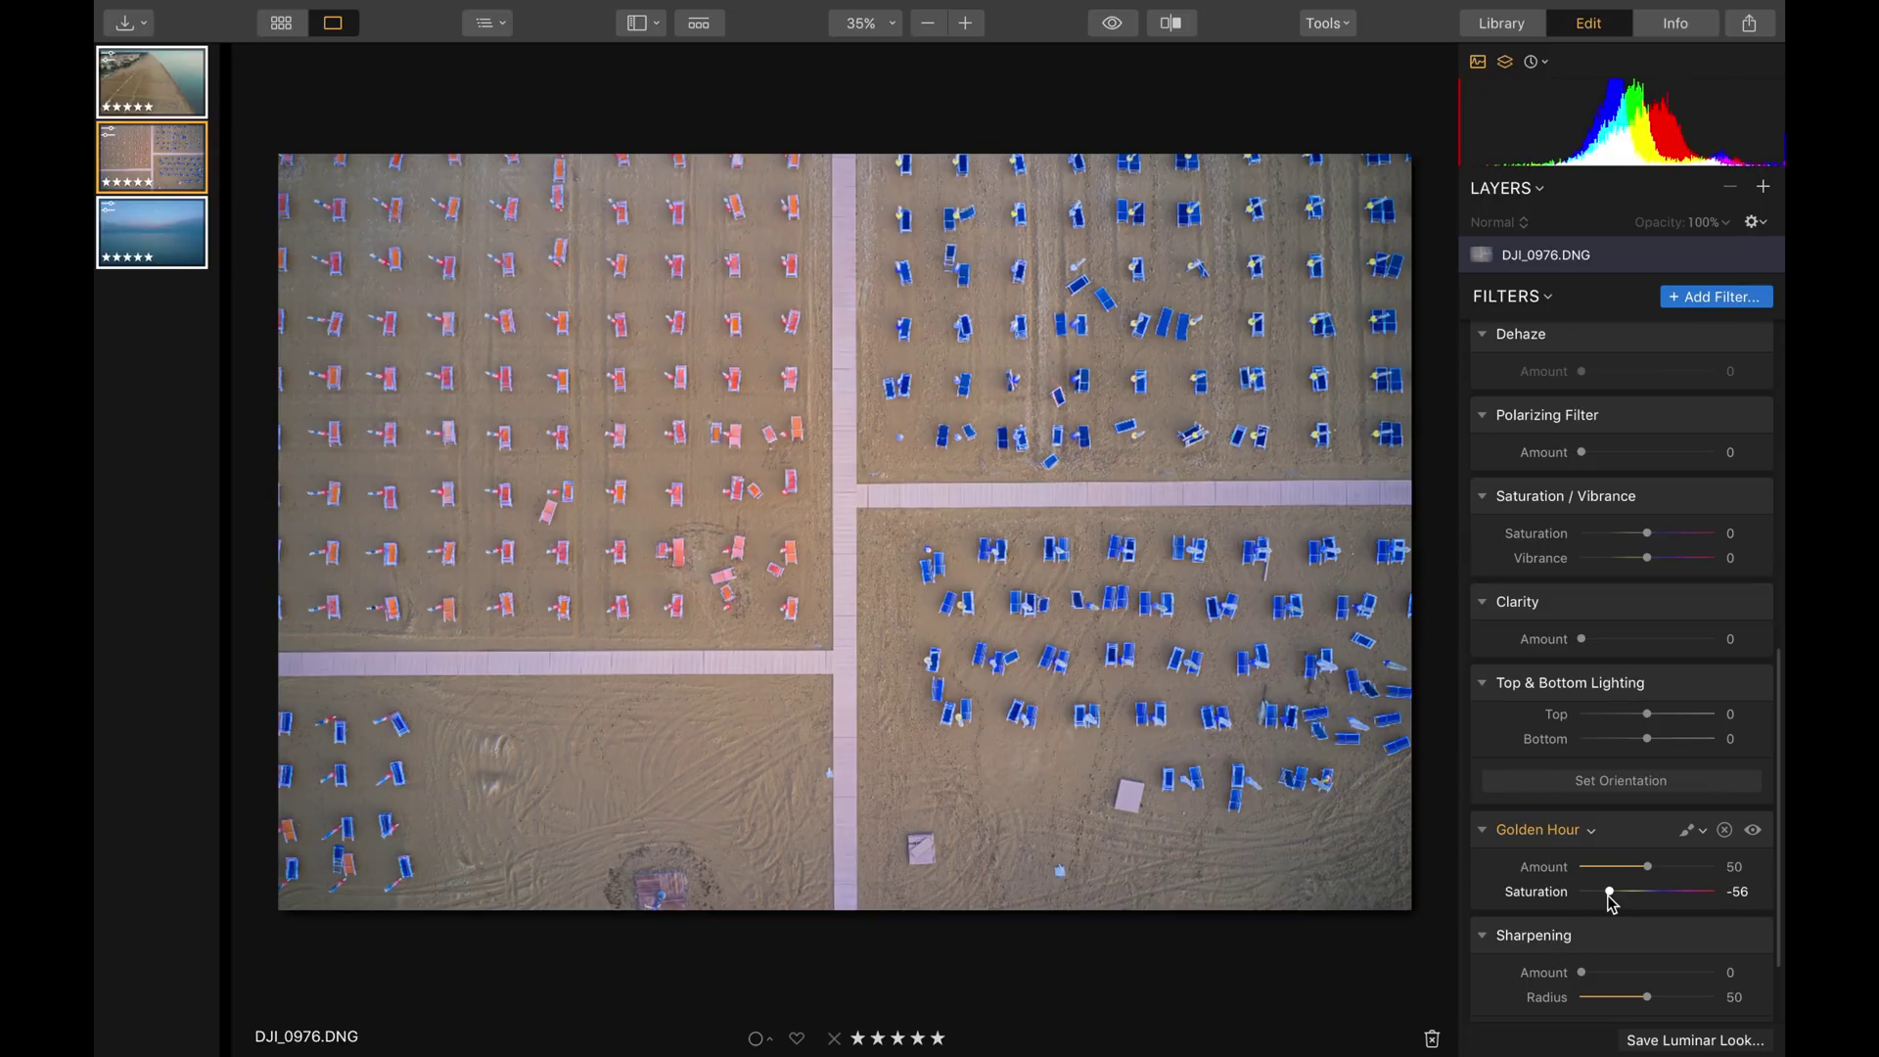
pyautogui.scroll(-2, 1610, 894)
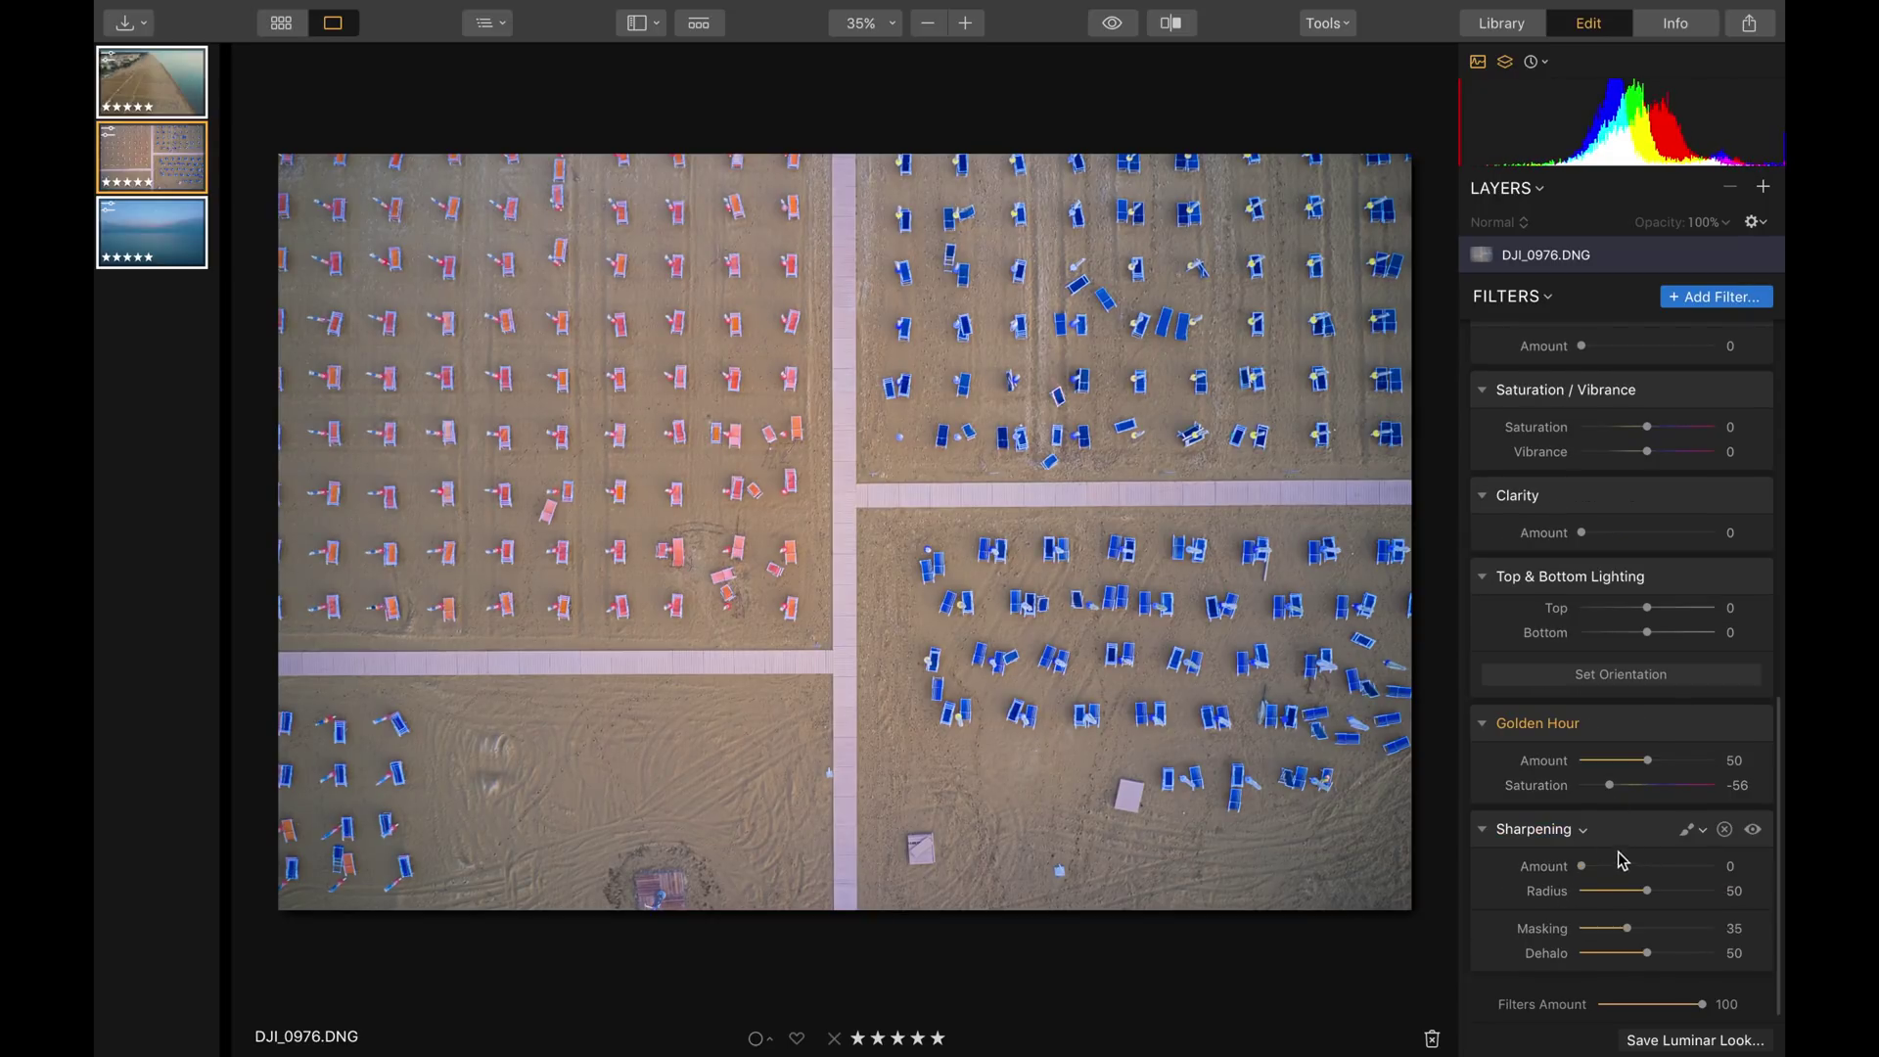
# Step: Set Sharpening Amount to 10 on the umbrellas photo, then preview the edit full screen
pyautogui.moveTo(1583, 867); pyautogui.dragTo(1600, 874)
pyautogui.press('ctrl+super+f')
pyautogui.scroll(-2, 1544, 449)
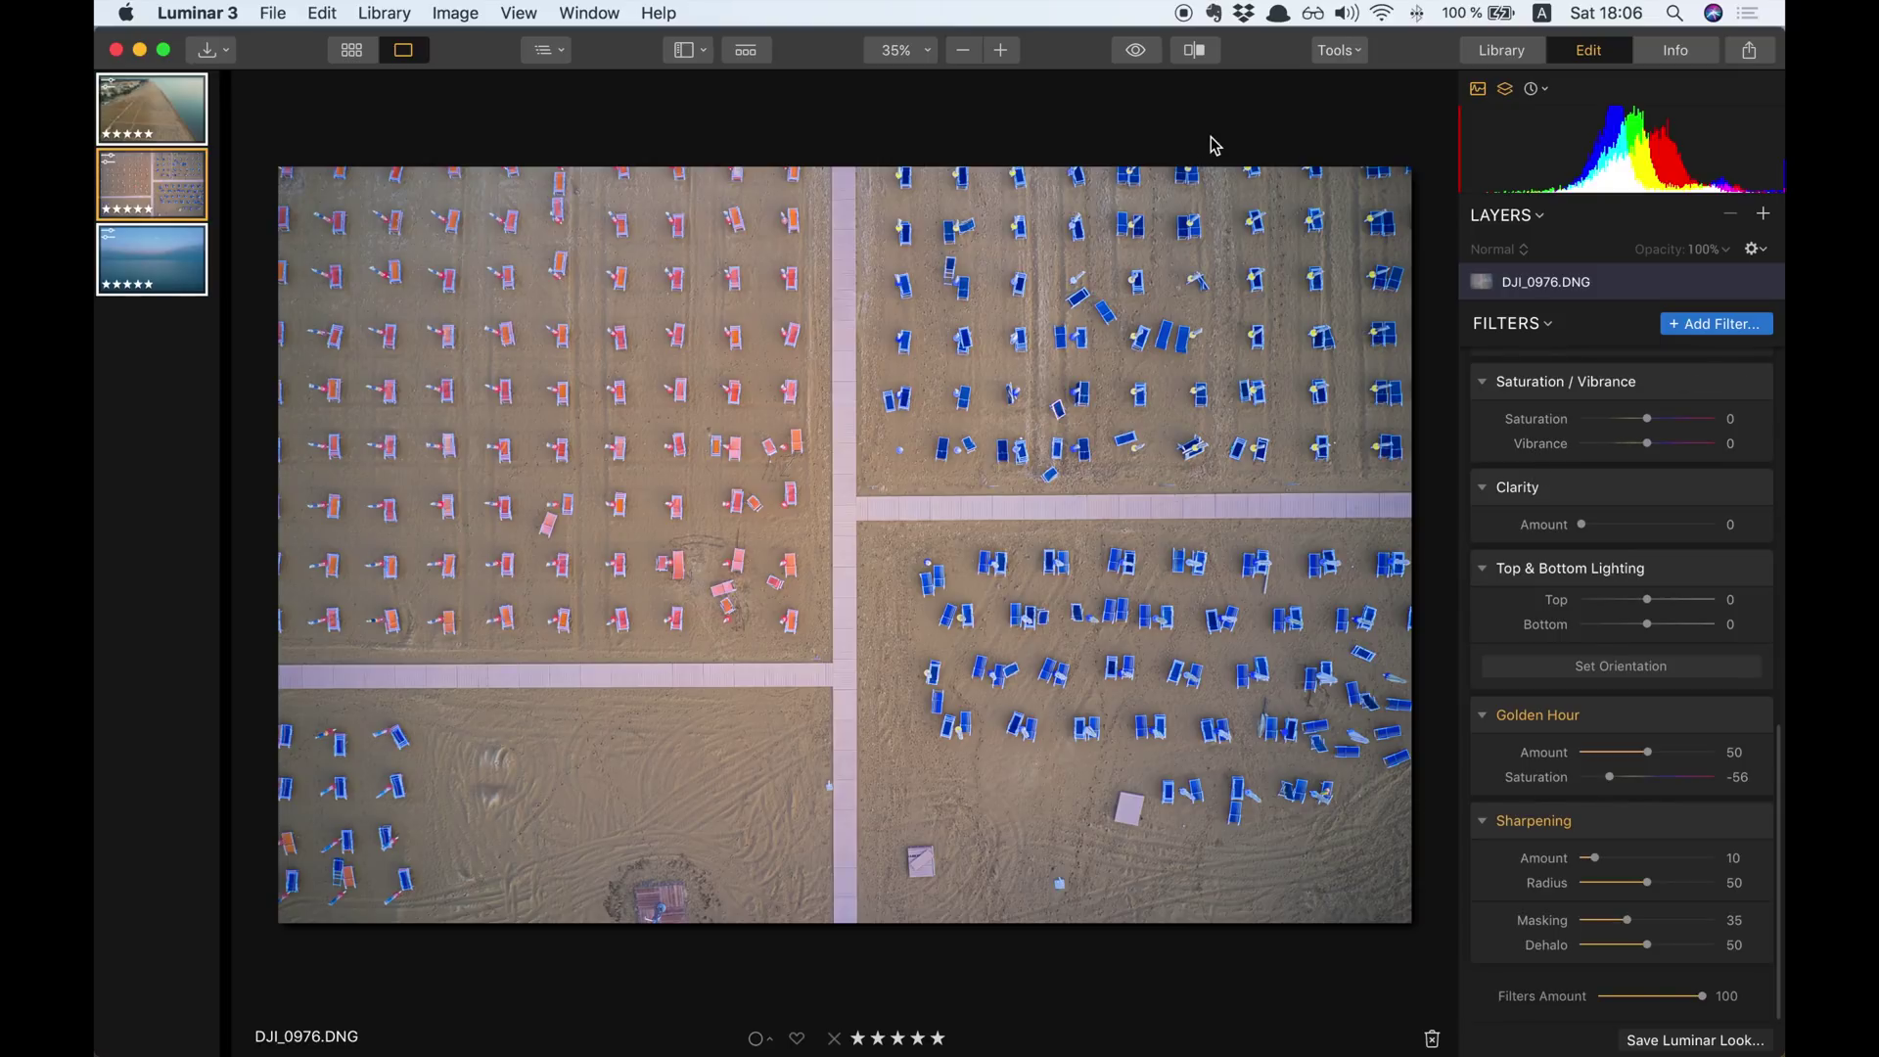
pyautogui.click(1137, 51)
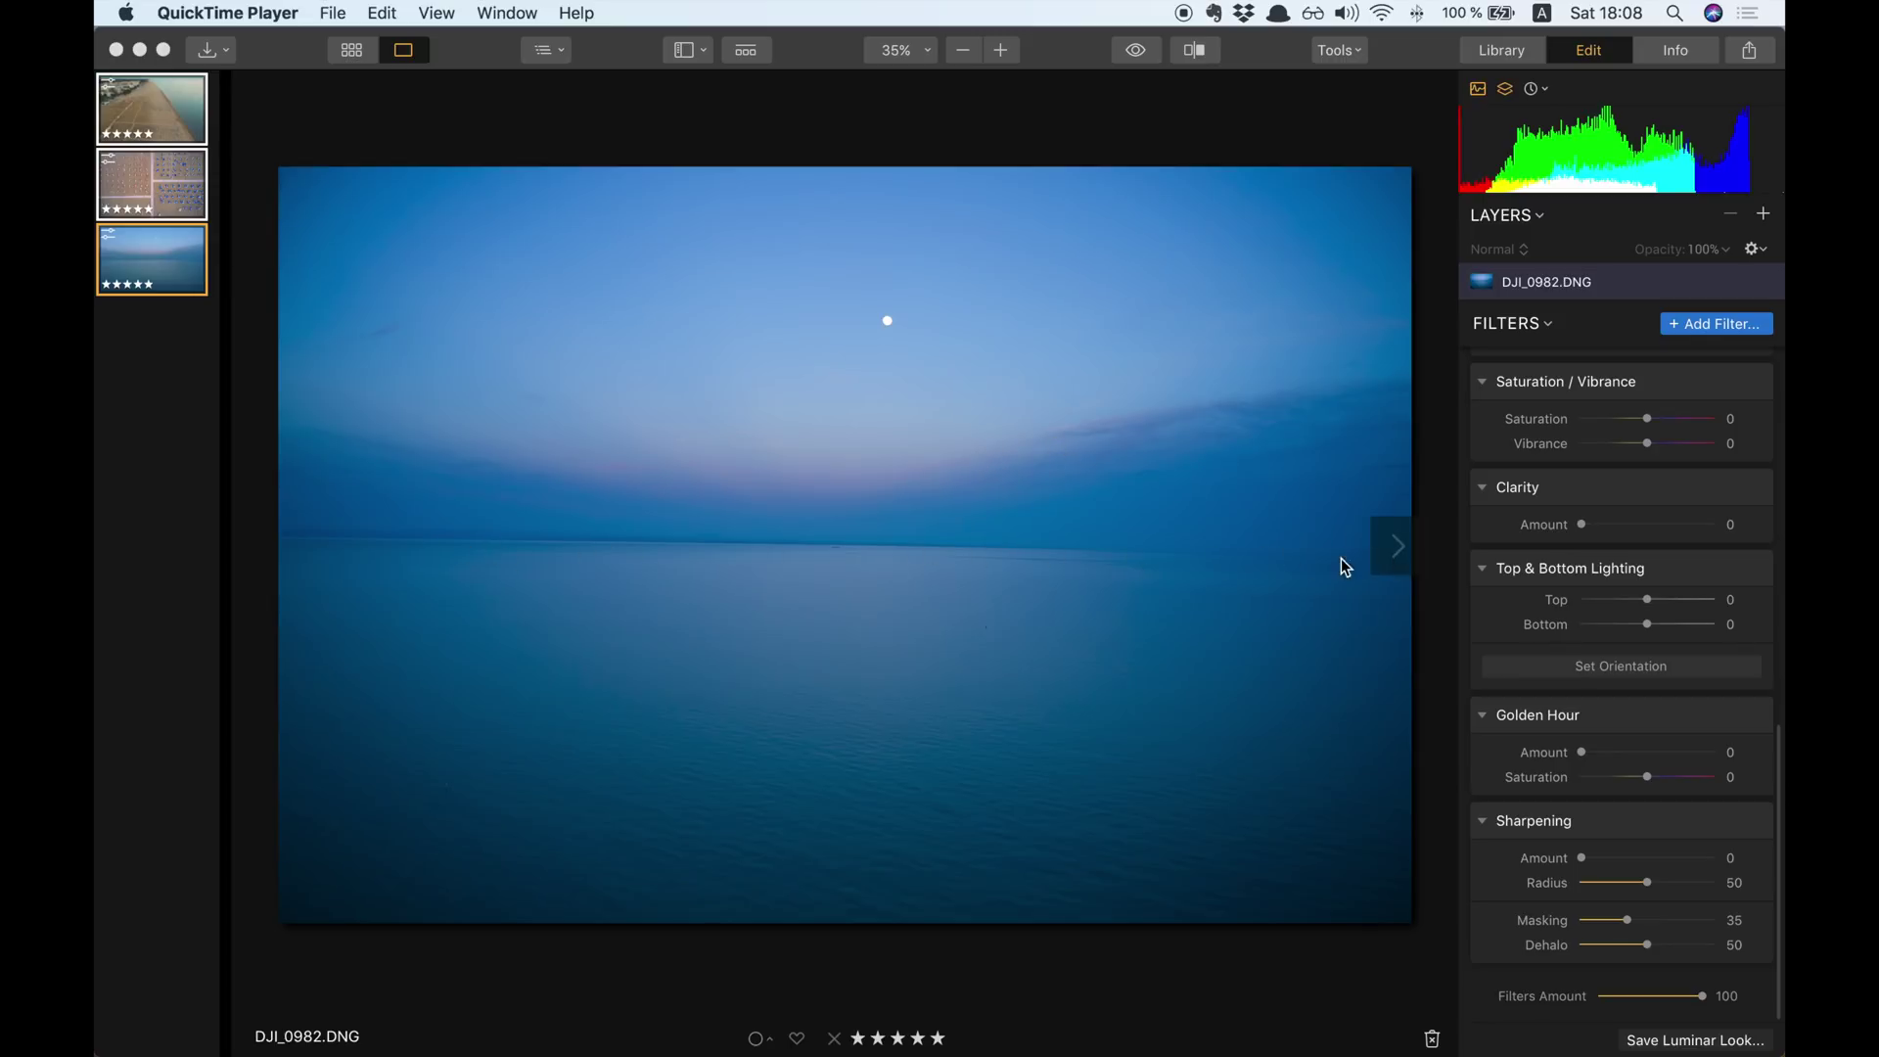
# Step: Turn on automatic Lens Distortion correction for the seascape DJI_0982.DNG
pyautogui.moveTo(1379, 554)
pyautogui.scroll(10, 1624, 437)
pyautogui.click(1624, 436)
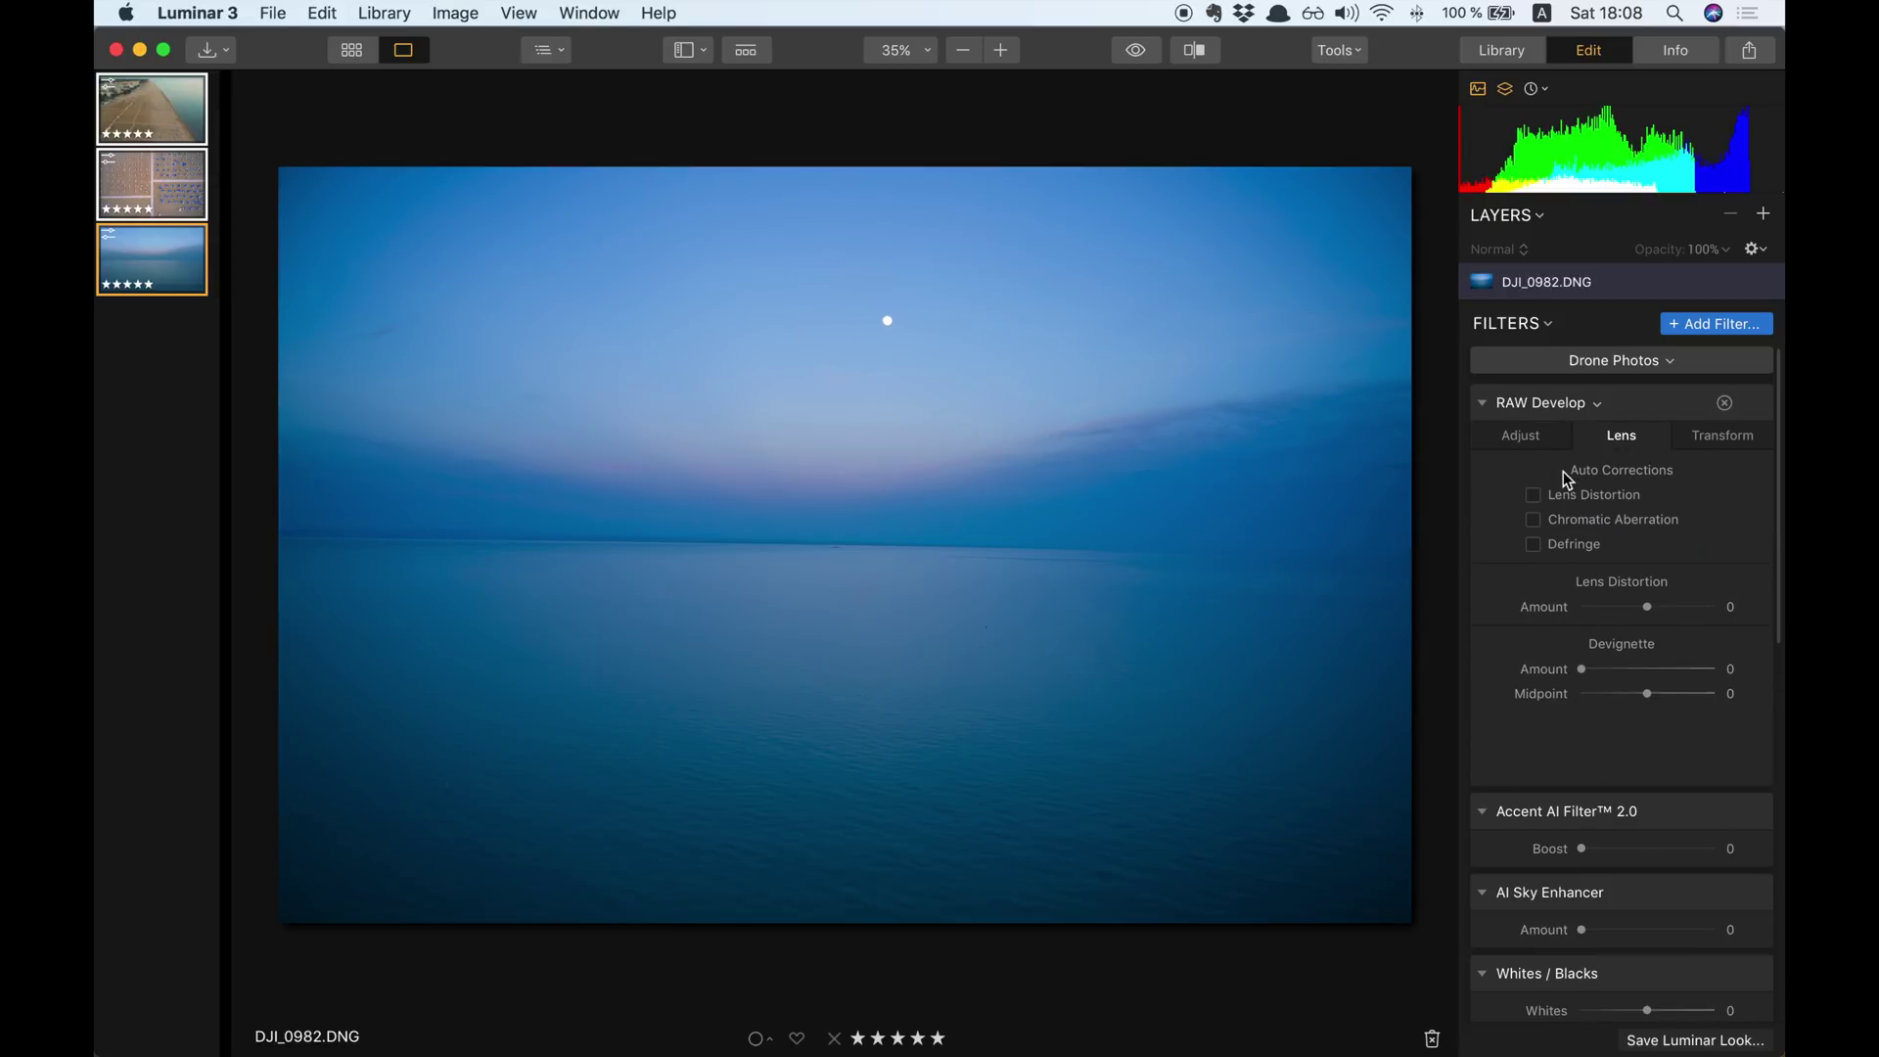
pyautogui.click(1537, 496)
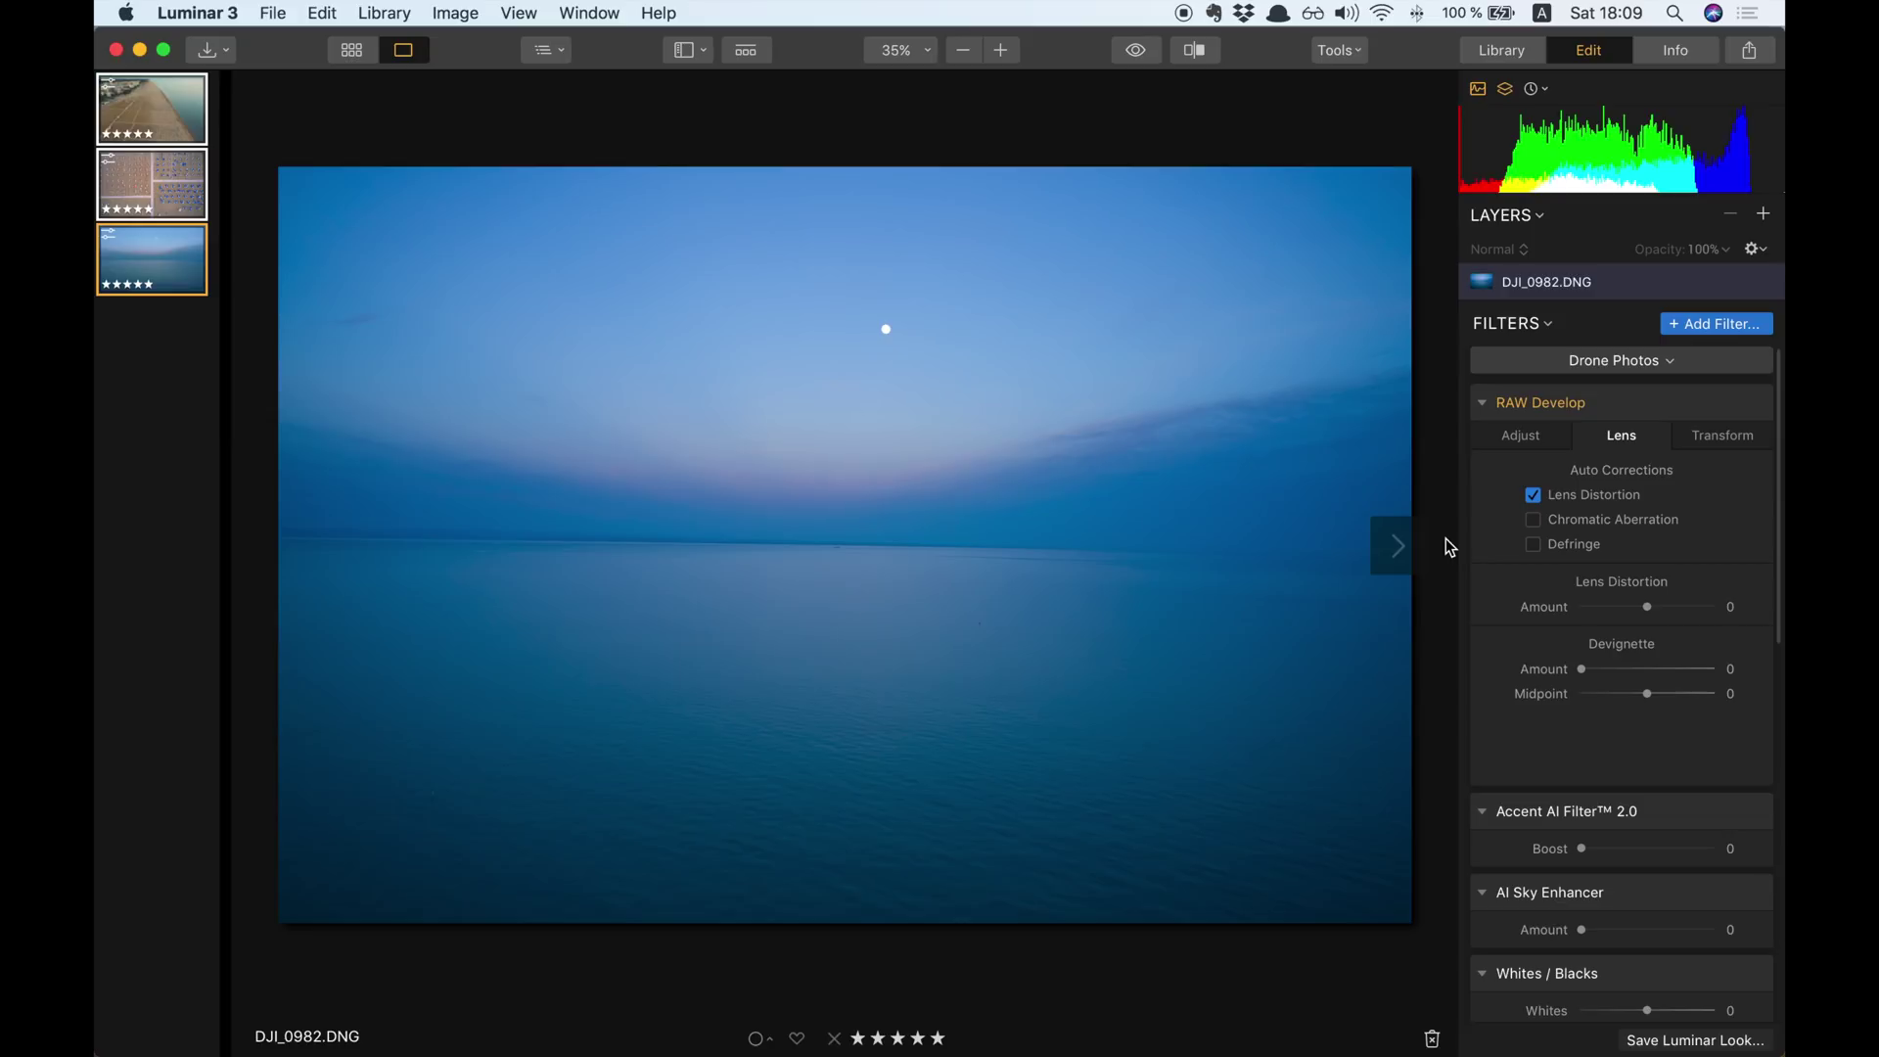
# Step: Level the seascape's horizon with a slight Transform rotation
pyautogui.click(1726, 442)
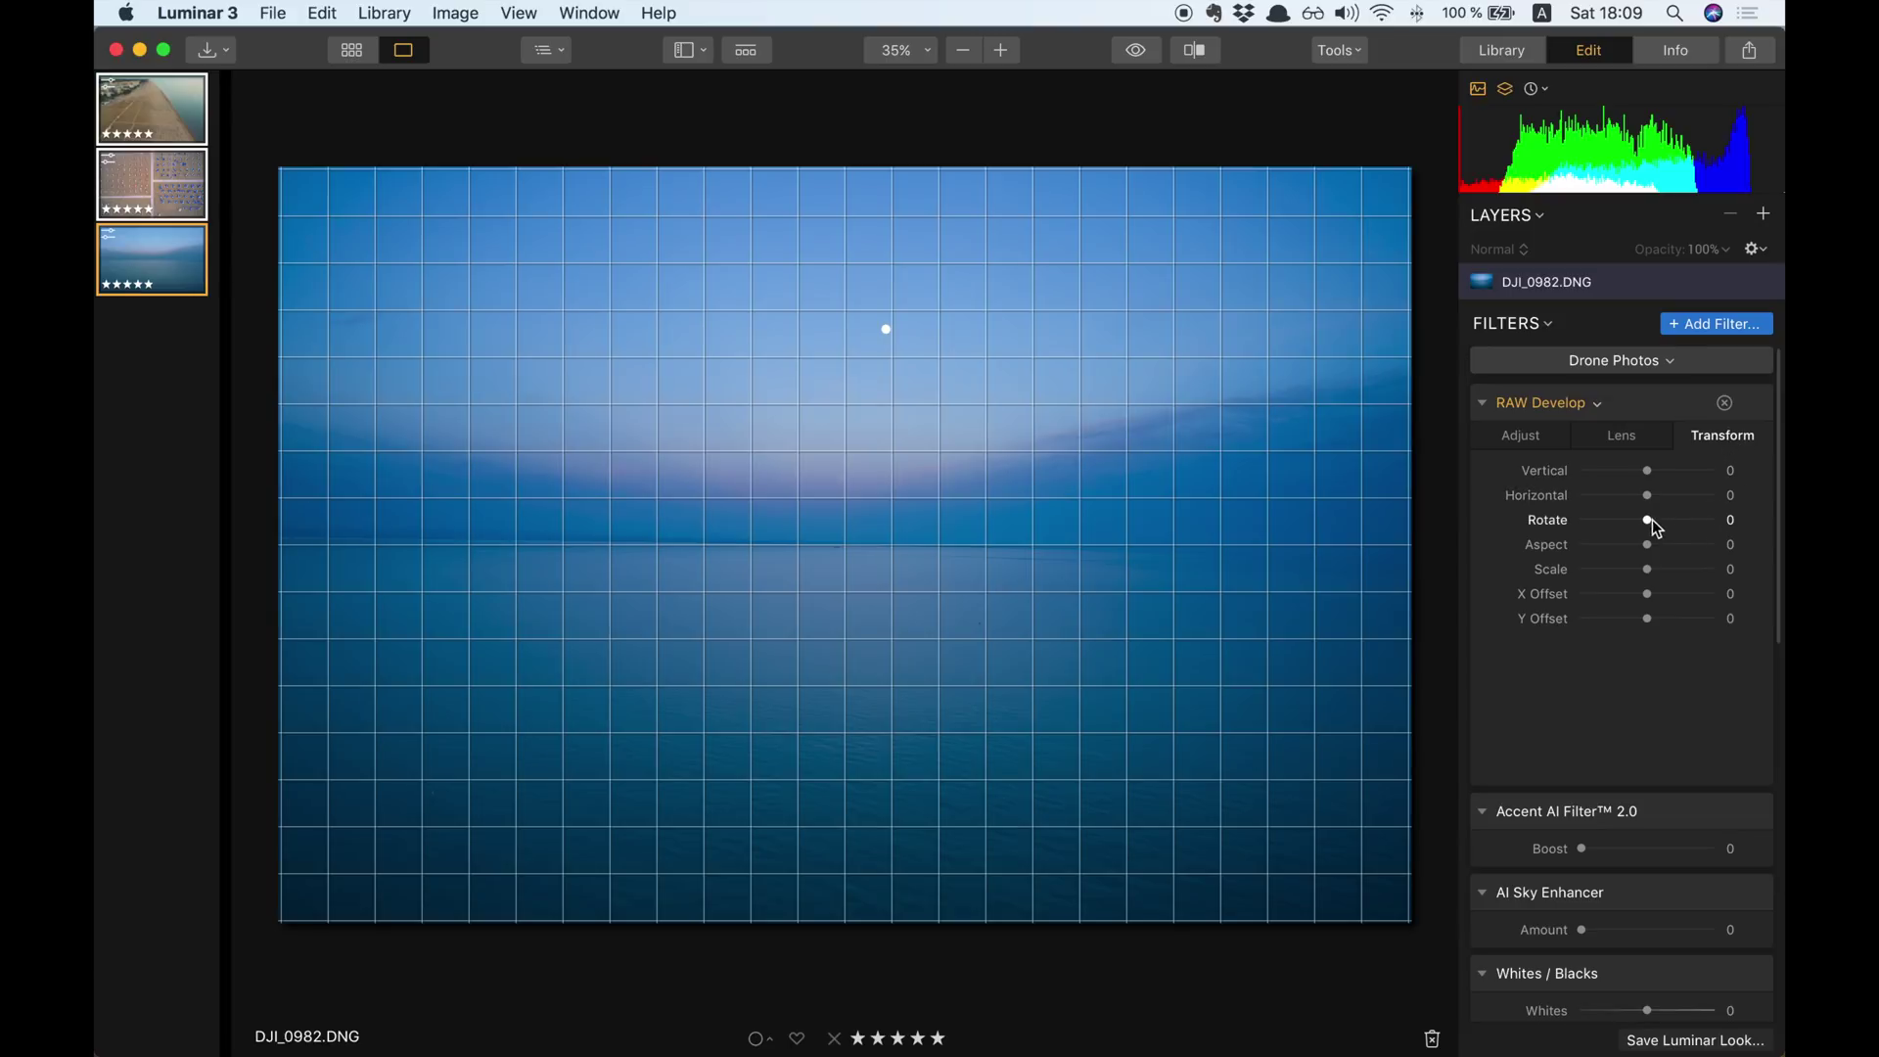
pyautogui.moveTo(1654, 525)
pyautogui.mouseDown()
pyautogui.moveTo(1683, 521)
pyautogui.moveTo(1653, 526)
pyautogui.mouseUp()
pyautogui.click(1515, 434)
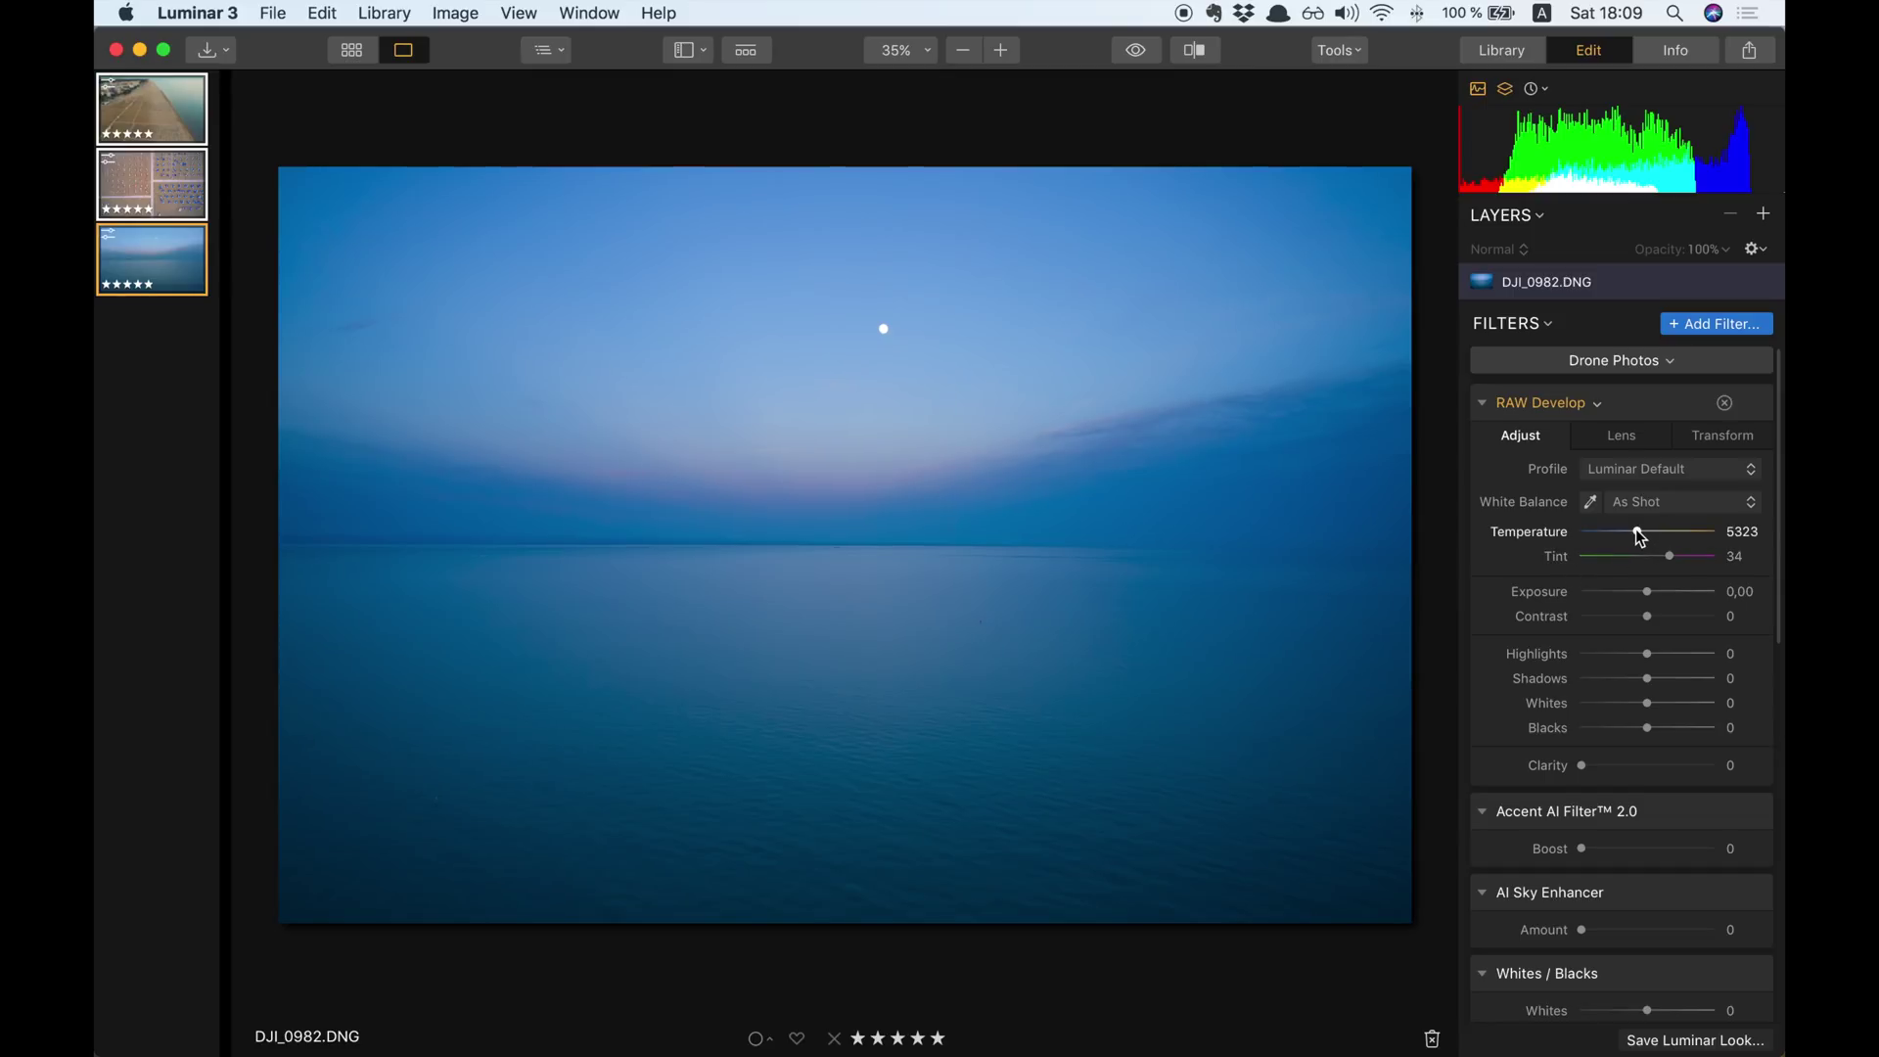
# Step: Set seascape Temperature 7549, Highlights 84, Shadows 24, Whites 50 and Blacks -15
pyautogui.moveTo(1637, 531); pyautogui.dragTo(1656, 539)
pyautogui.moveTo(1651, 662); pyautogui.dragTo(1709, 673)
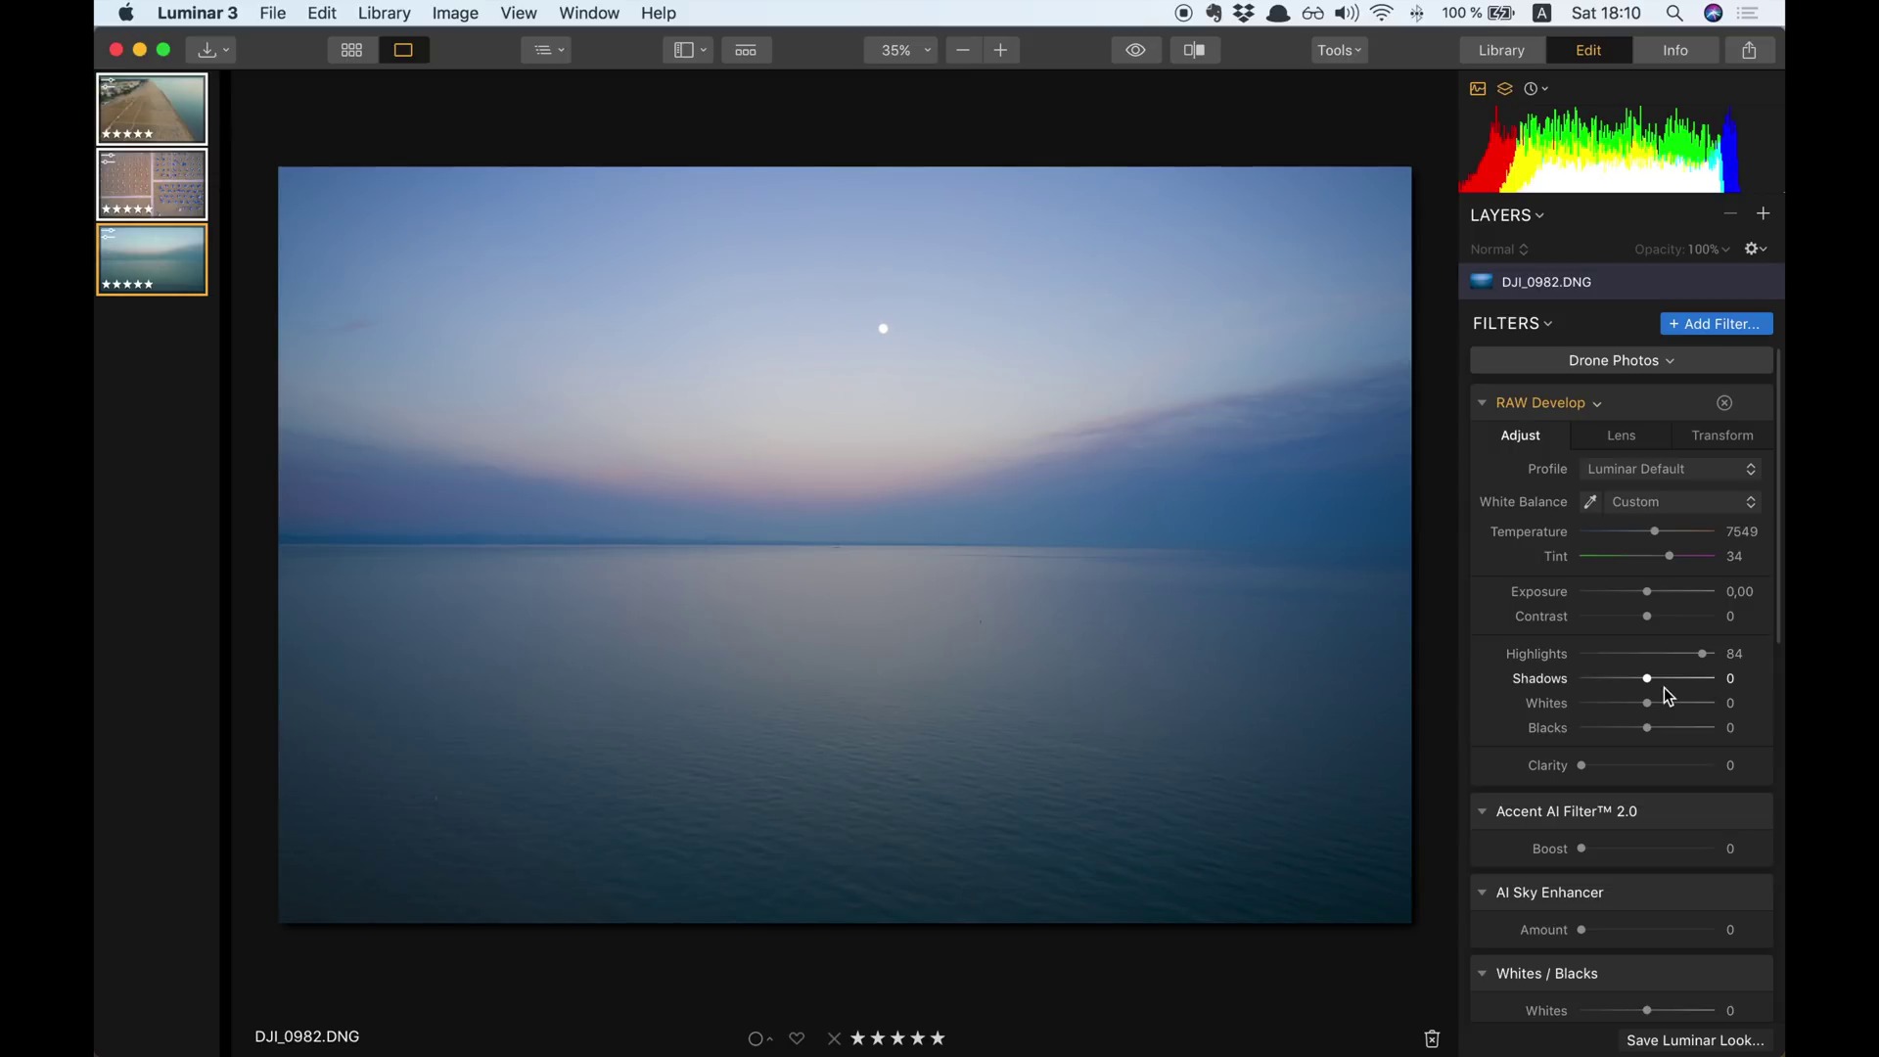
pyautogui.moveTo(1655, 683); pyautogui.dragTo(1673, 692)
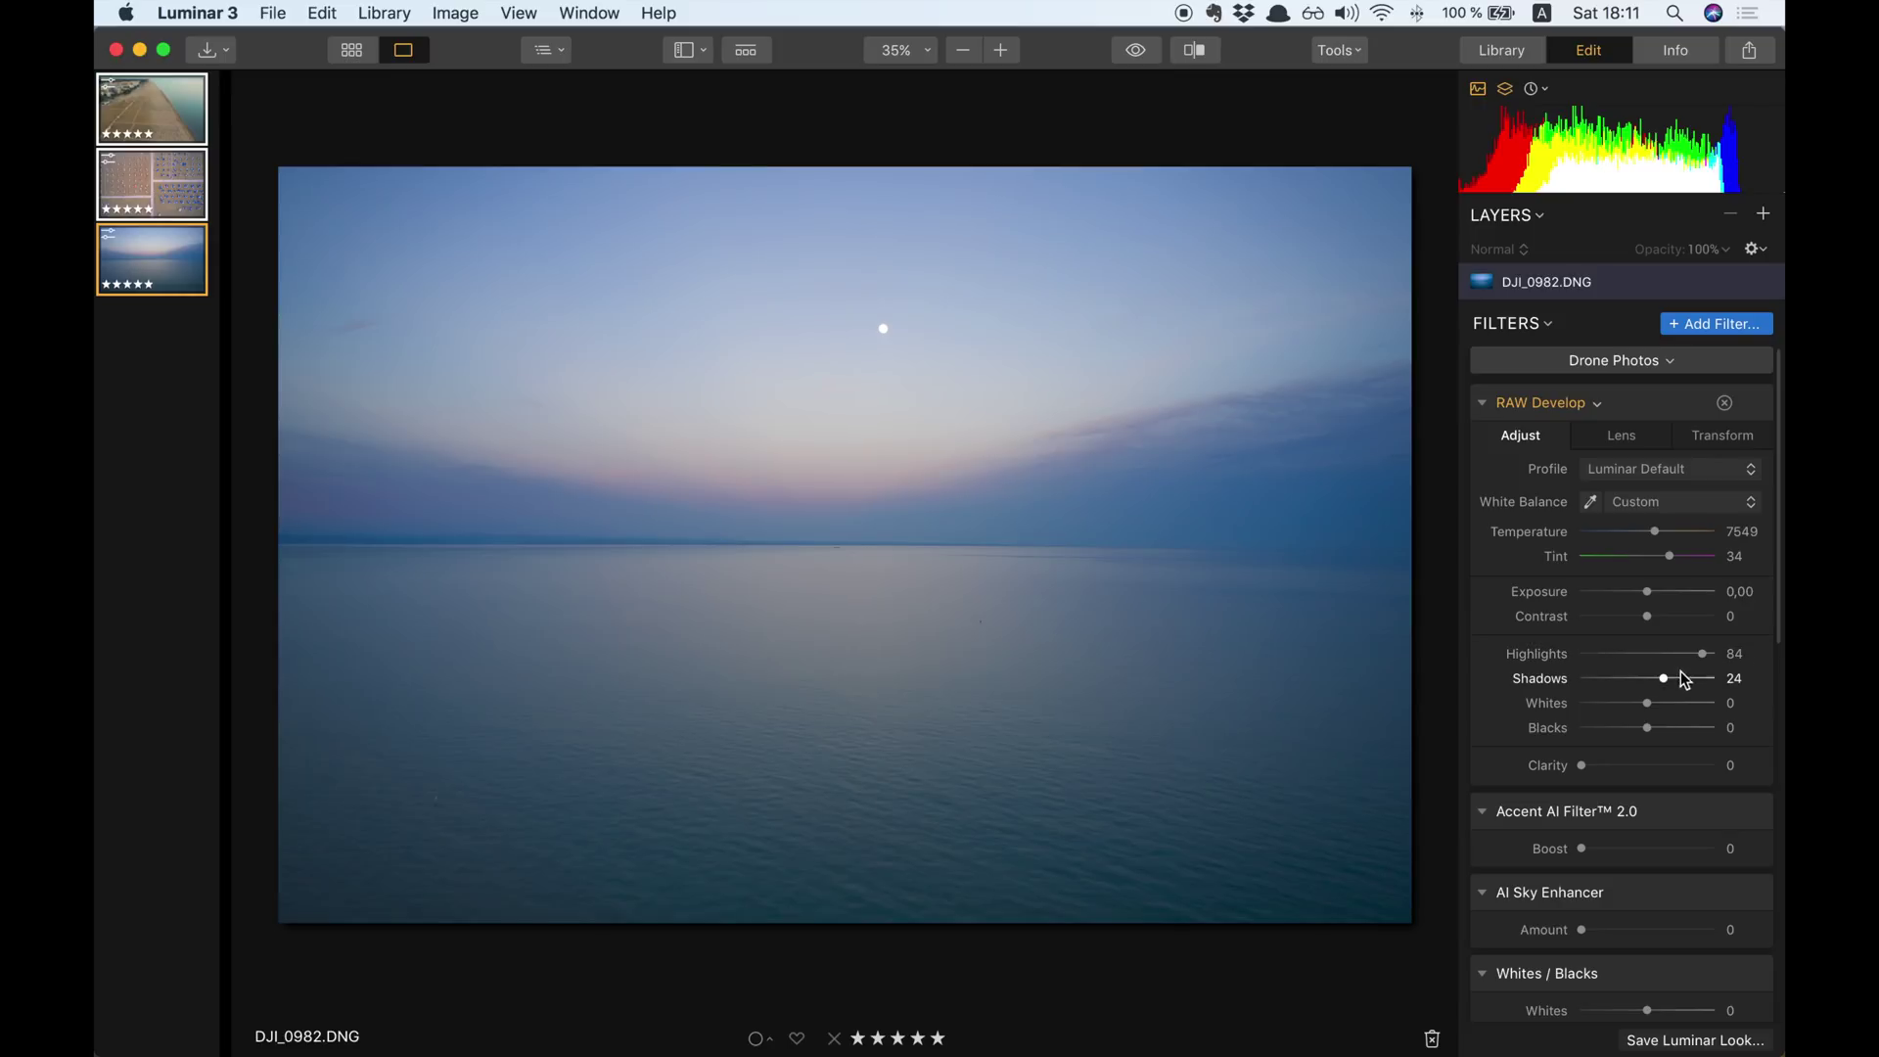
pyautogui.moveTo(1647, 703)
pyautogui.mouseDown()
pyautogui.moveTo(1688, 718)
pyautogui.moveTo(1635, 727)
pyautogui.mouseUp()
# Step: Set the seascape's Dehaze Amount to 15 and Sharpening Amount to 10
pyautogui.scroll(-5, 1610, 656)
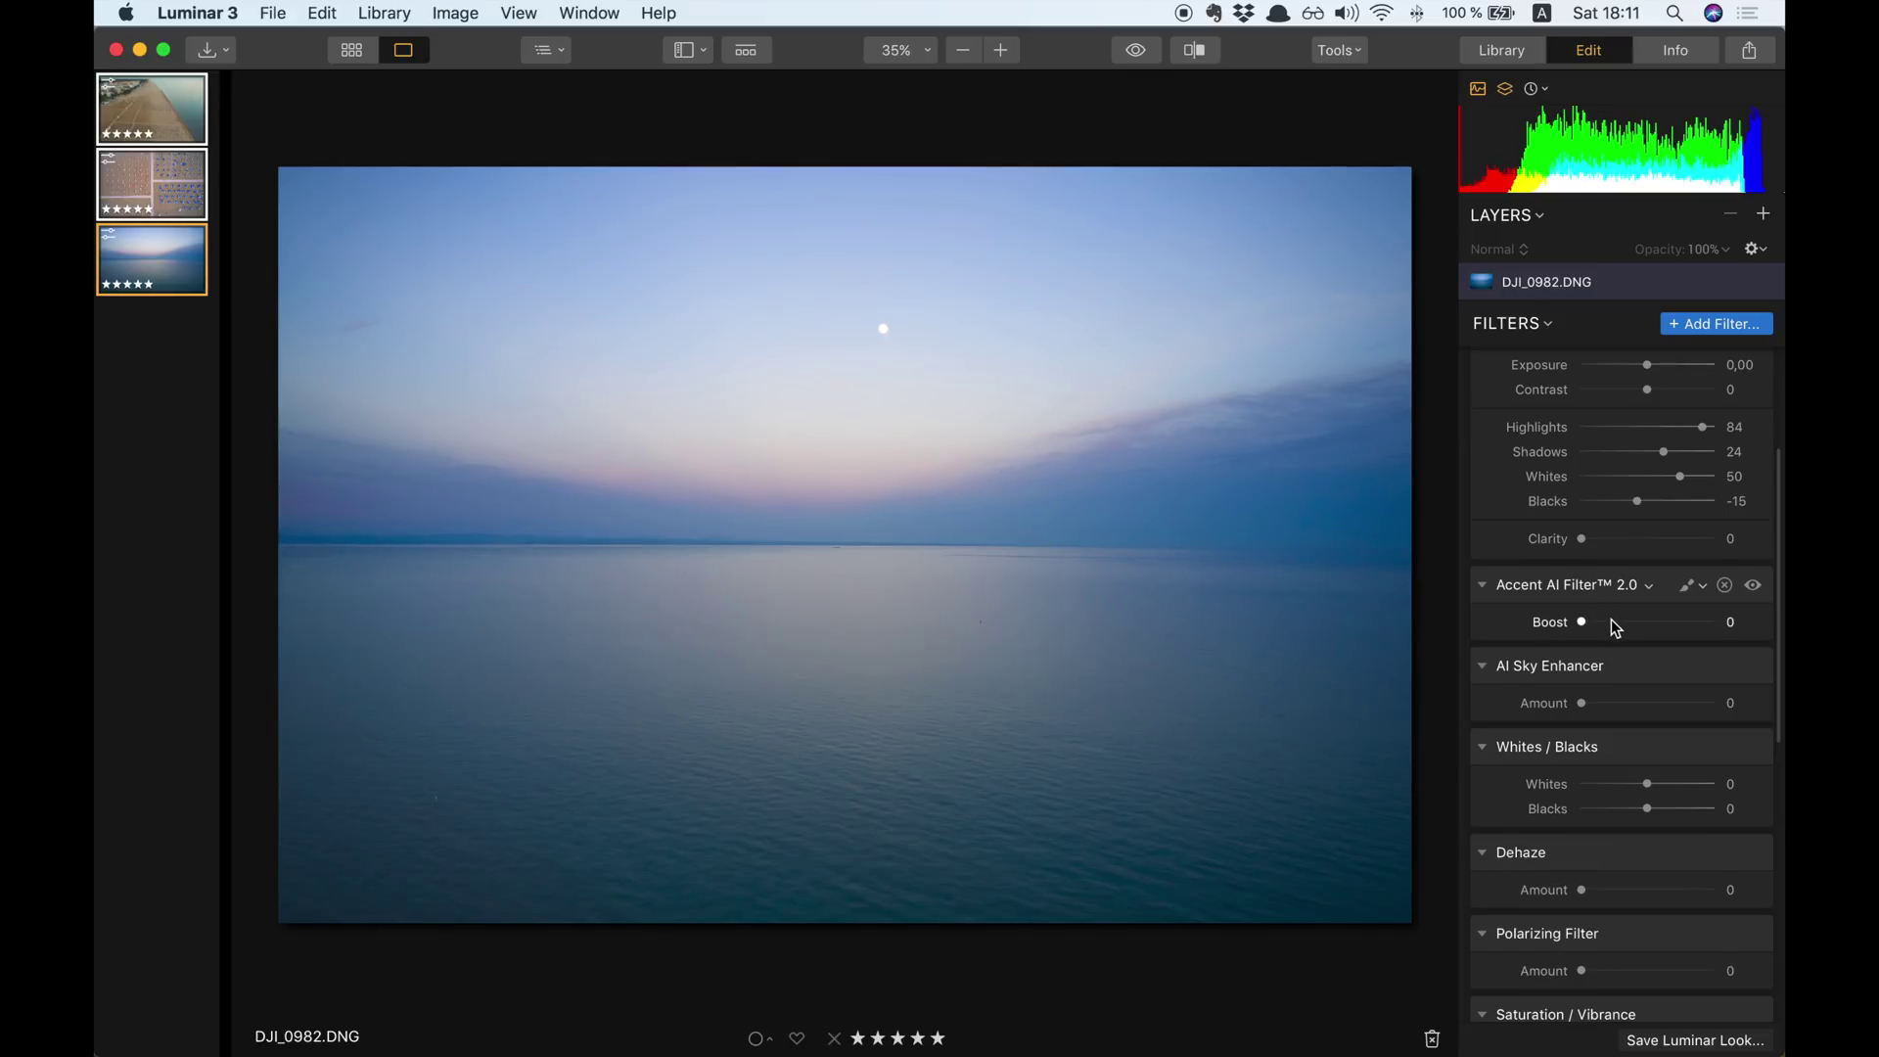
pyautogui.scroll(-1, 1594, 764)
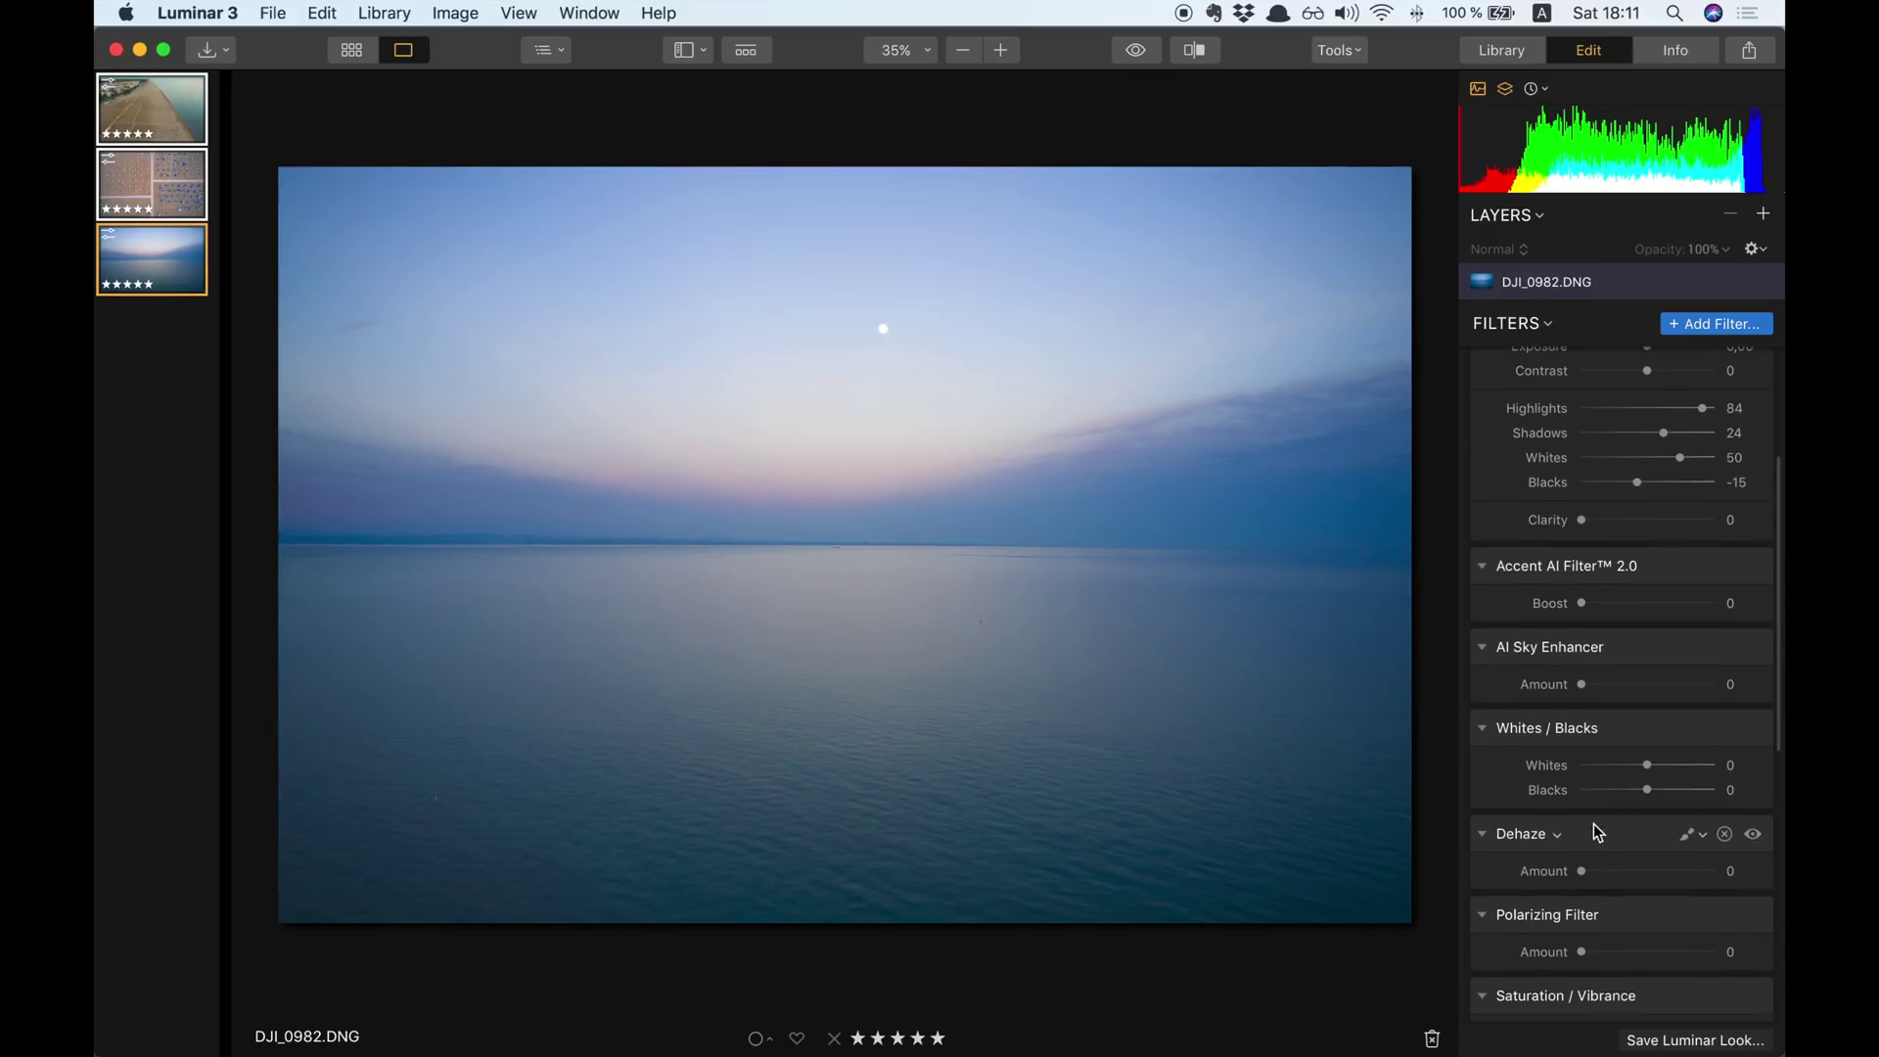
pyautogui.moveTo(1582, 869); pyautogui.dragTo(1628, 884)
pyautogui.moveTo(1642, 886)
pyautogui.mouseDown()
pyautogui.moveTo(1579, 881)
pyautogui.moveTo(1610, 886)
pyautogui.mouseUp()
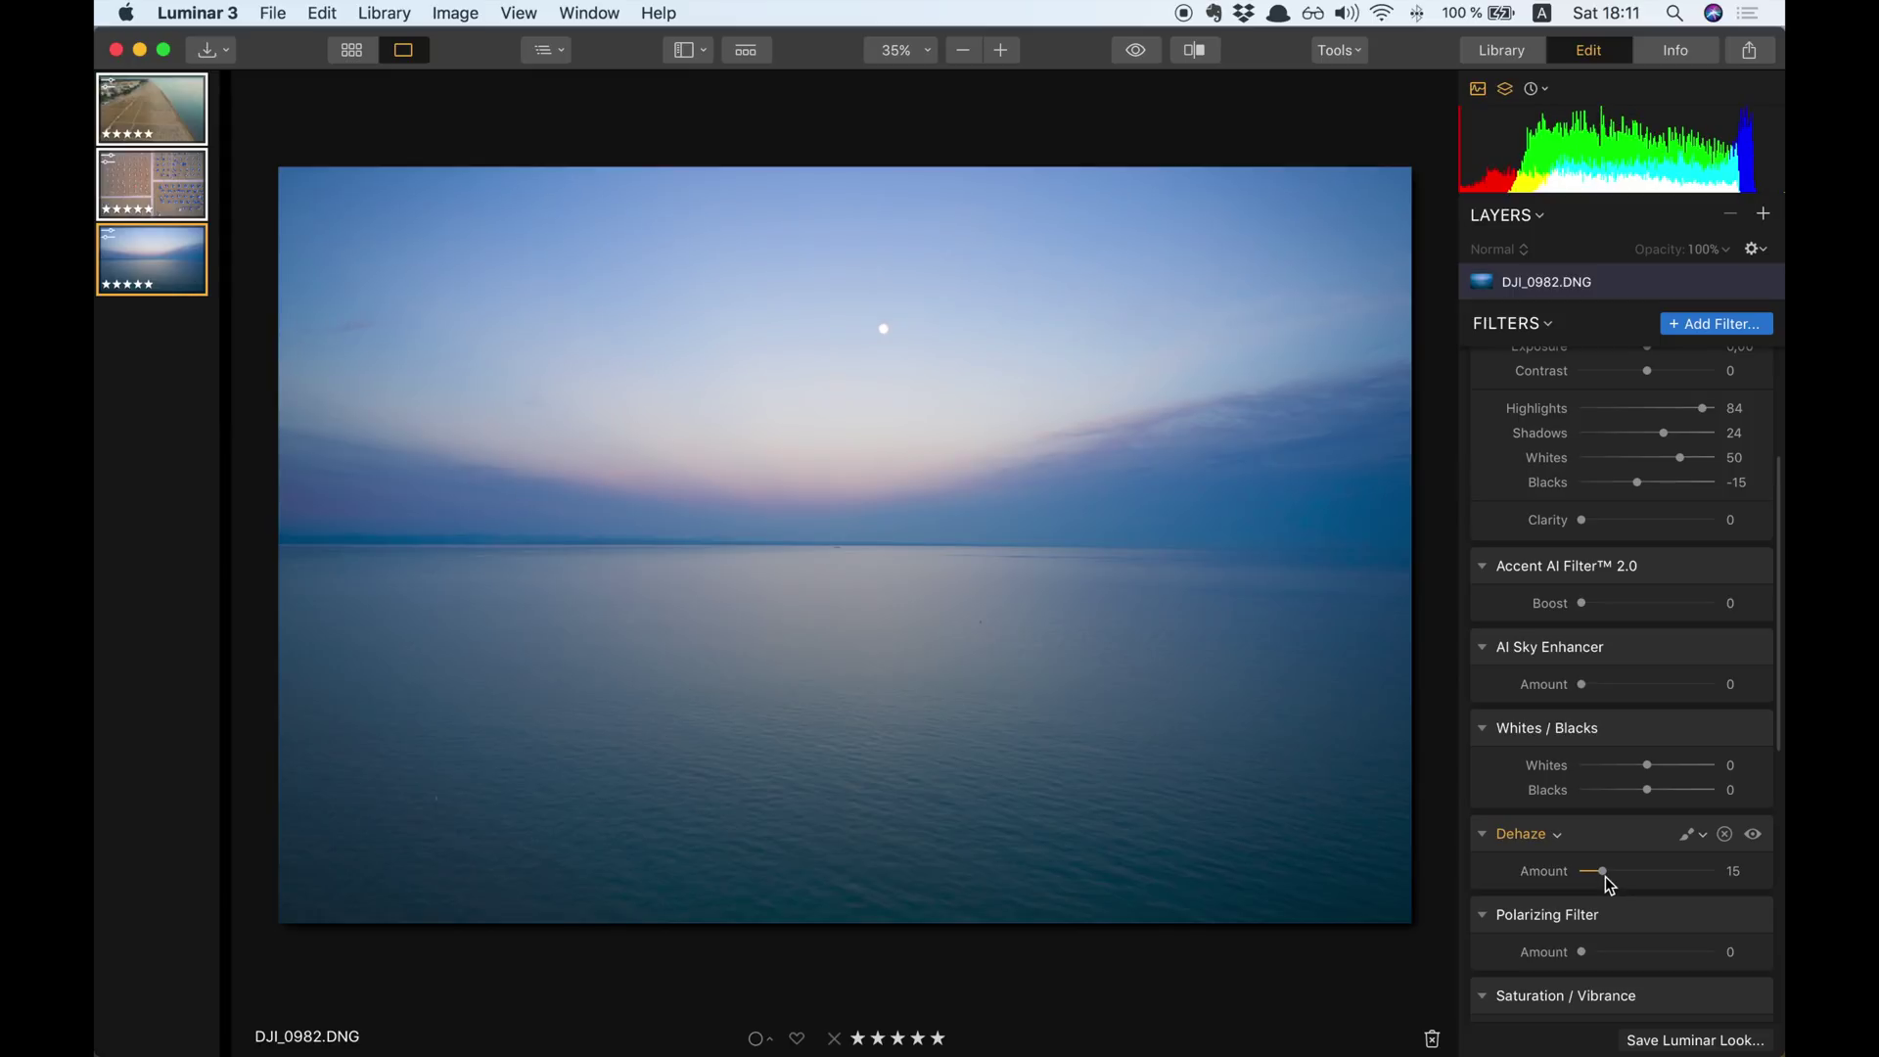
pyautogui.scroll(-10, 1623, 795)
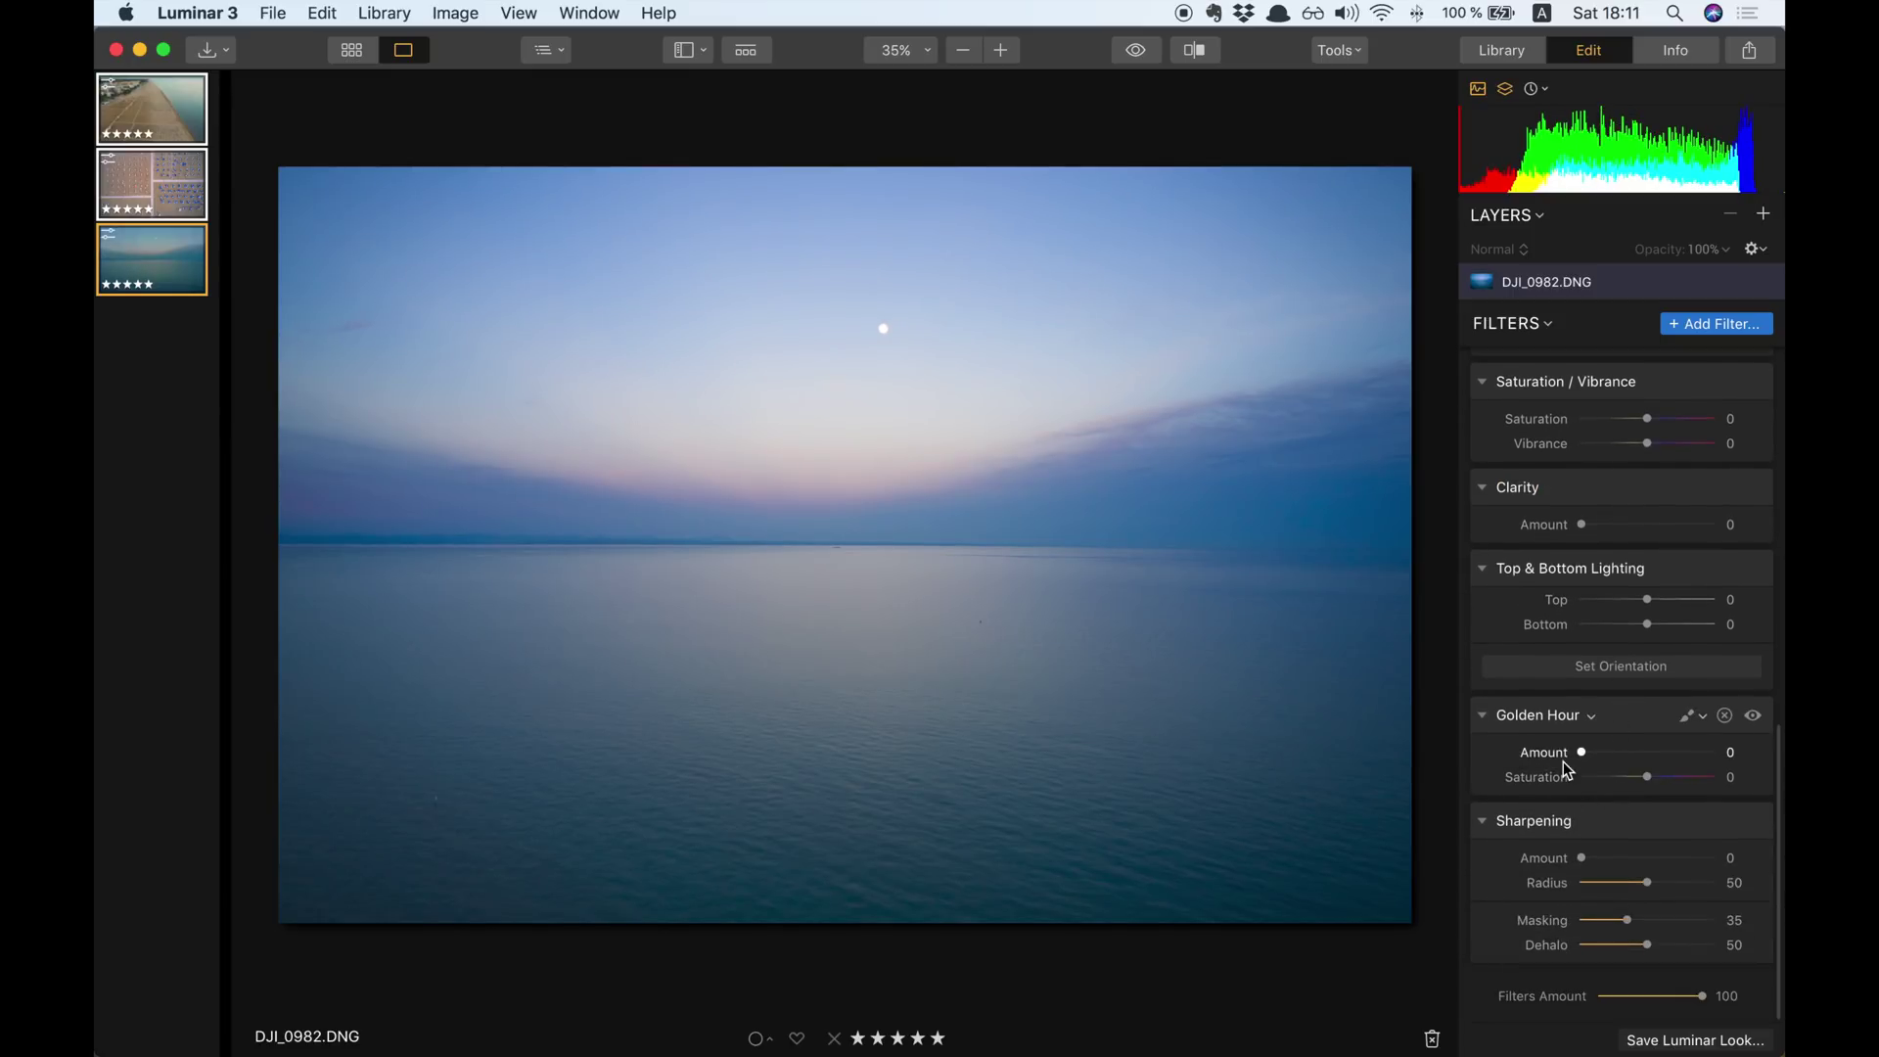
pyautogui.moveTo(1582, 858); pyautogui.dragTo(1597, 863)
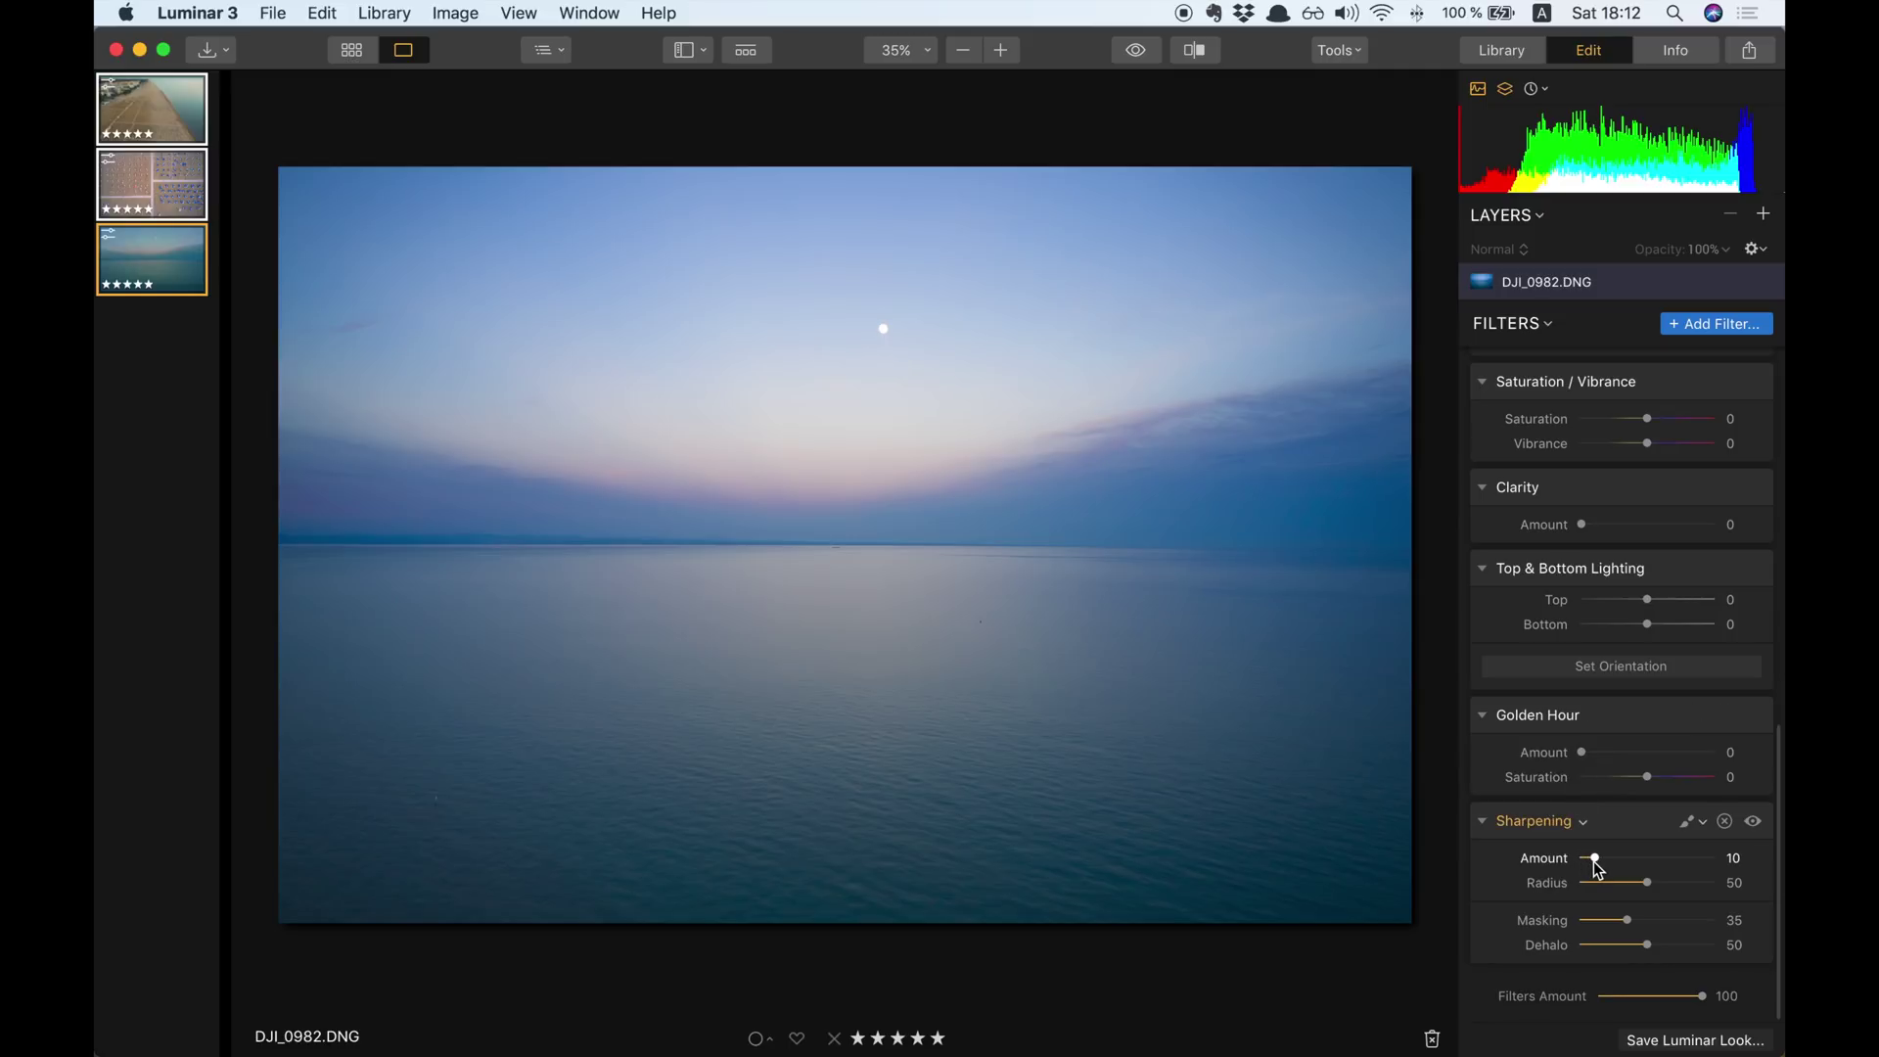